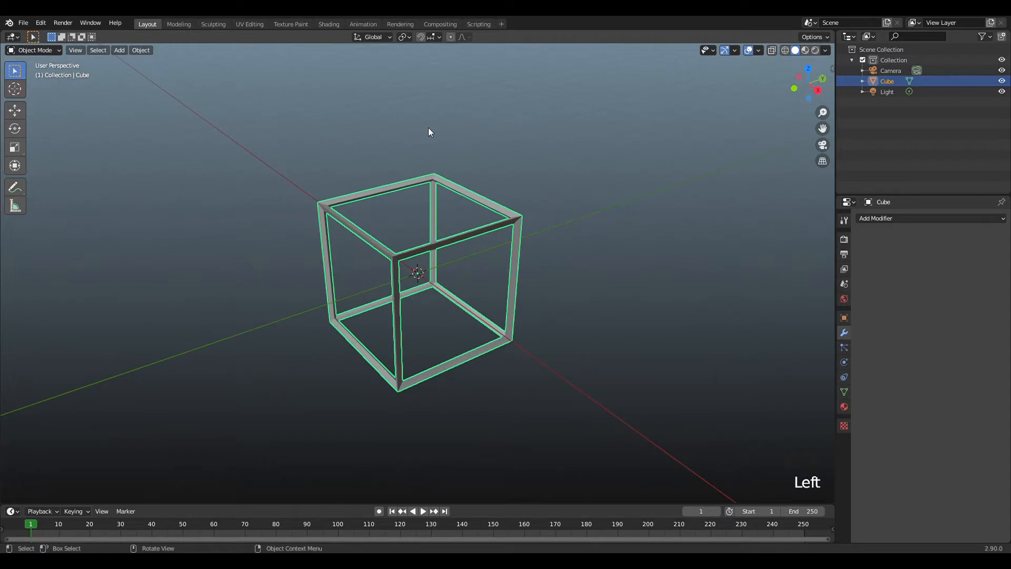
Add a gear mesh at the centre of the cube frame.
key(shift+a)
mouse_move(429, 128)
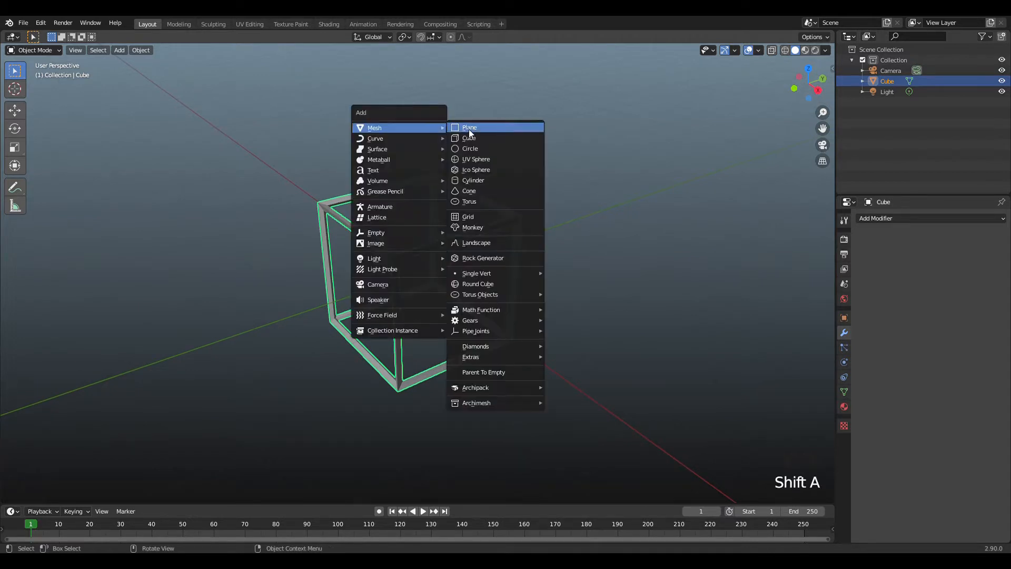
mouse_move(510, 320)
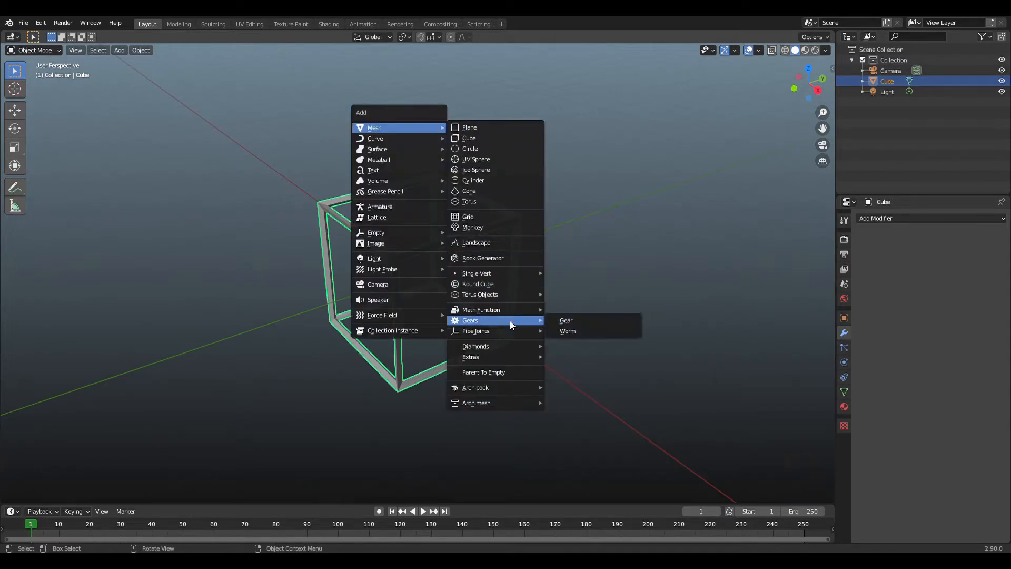
click(574, 319)
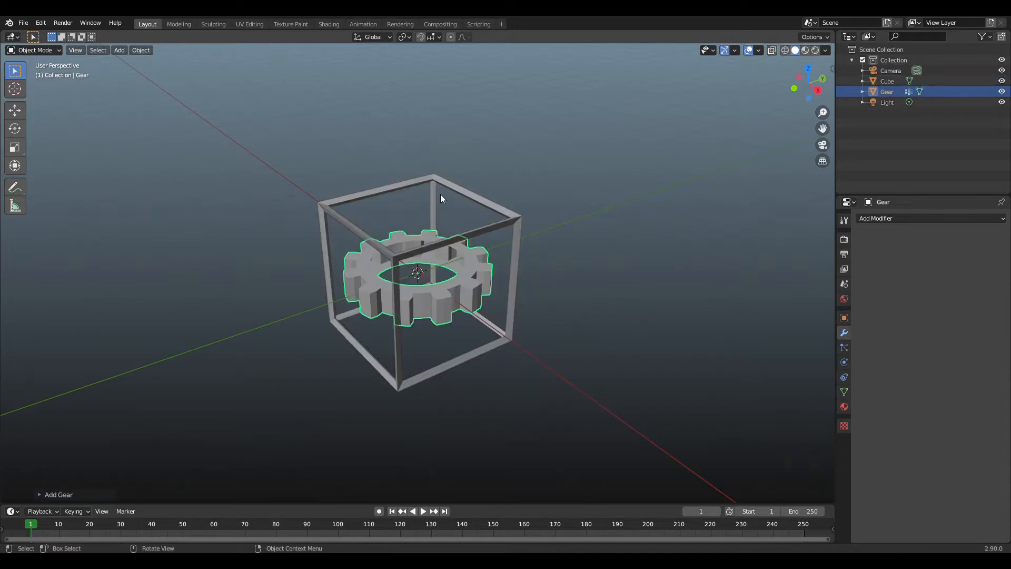
Add a worm gear mesh at the centre of the cube frame.
key(shift+a)
mouse_move(435, 136)
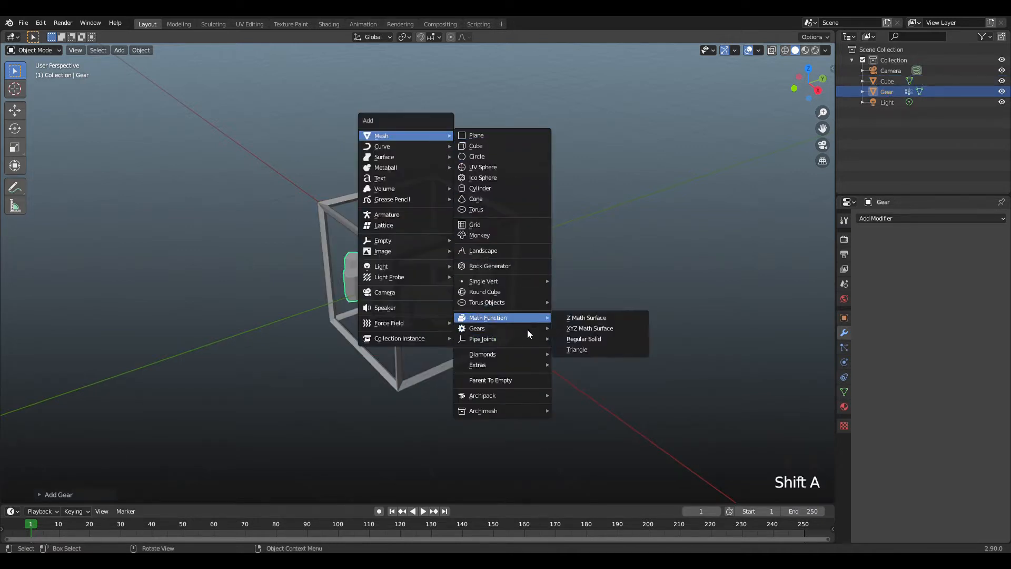
mouse_move(514, 328)
click(573, 336)
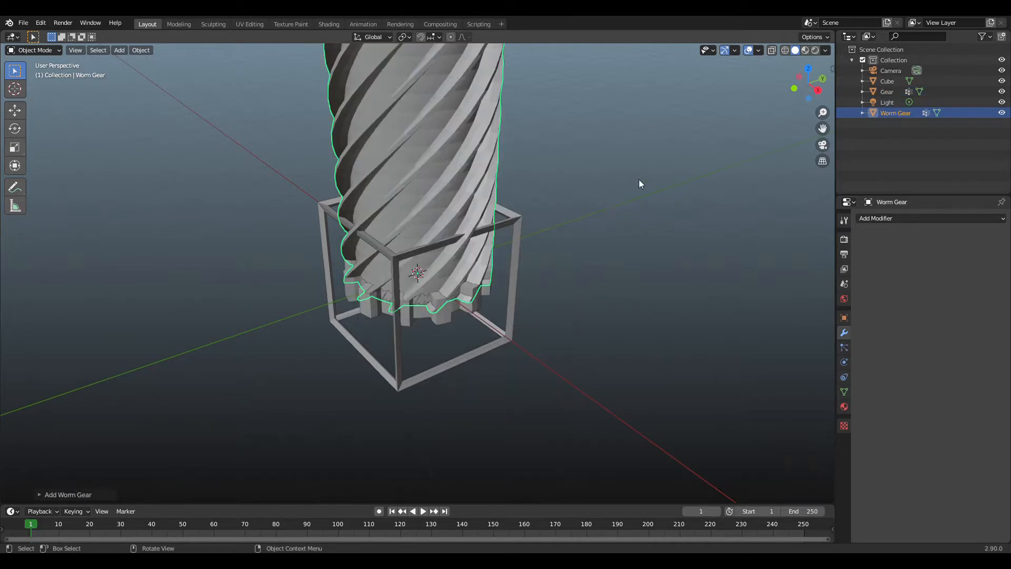
scroll(659, 176, down, 1)
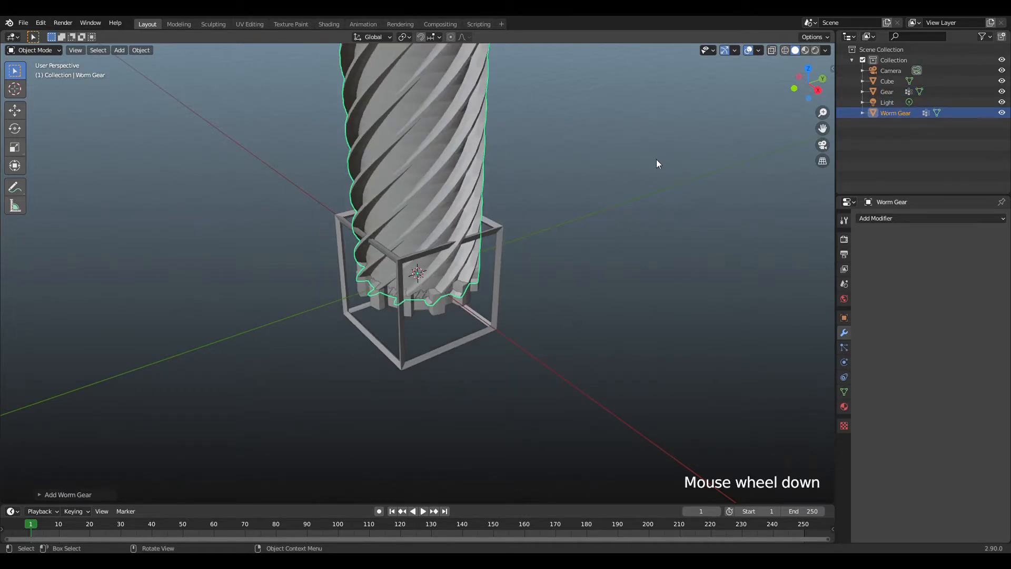
click(41, 23)
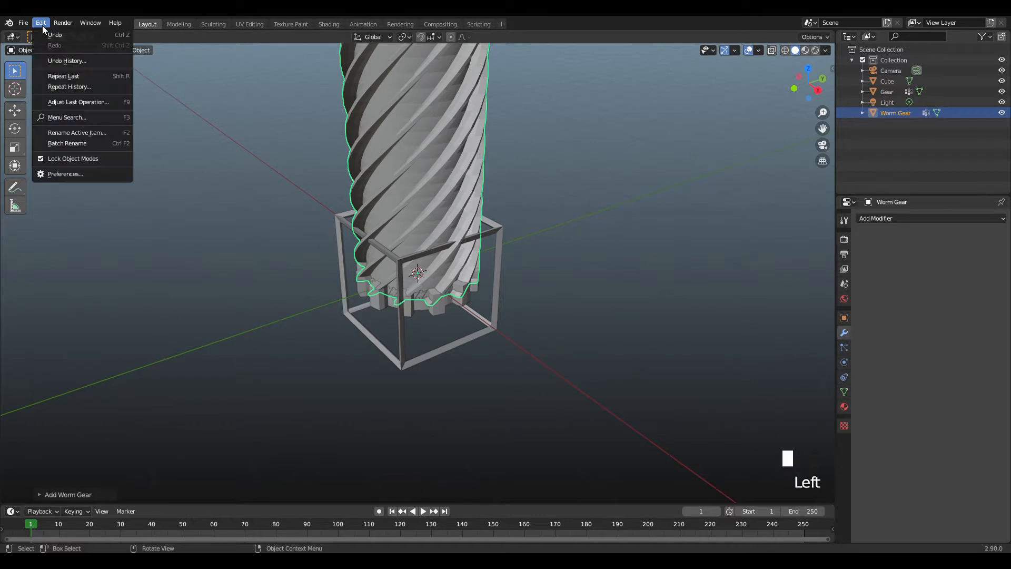
click(75, 172)
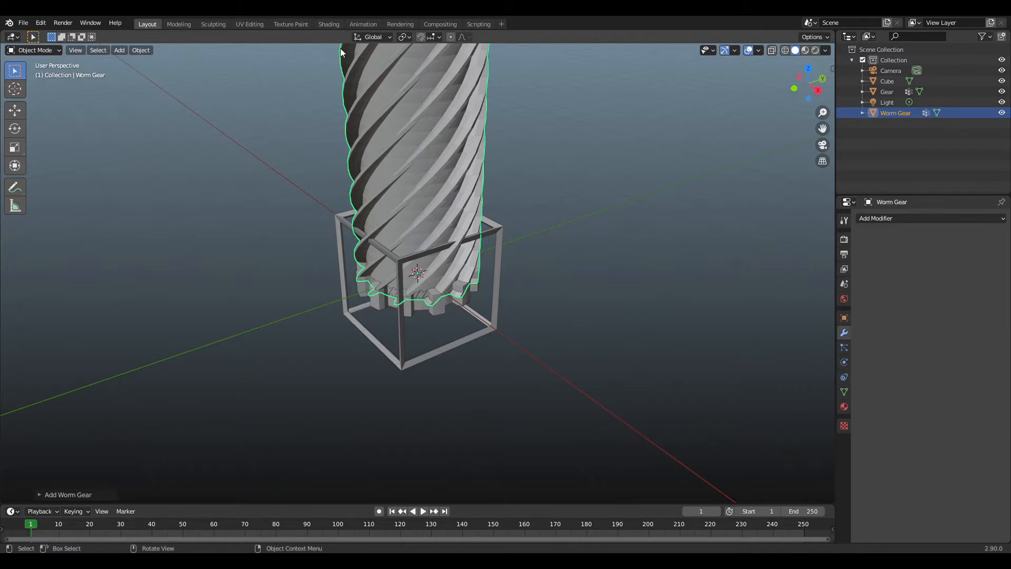
key(shift+a)
mouse_move(522, 103)
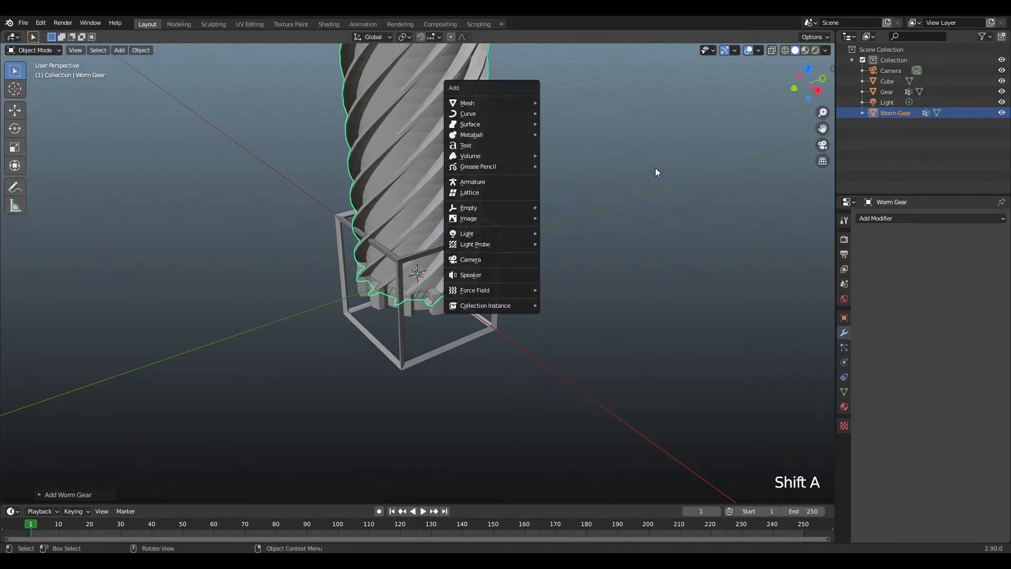
click(525, 85)
click(450, 92)
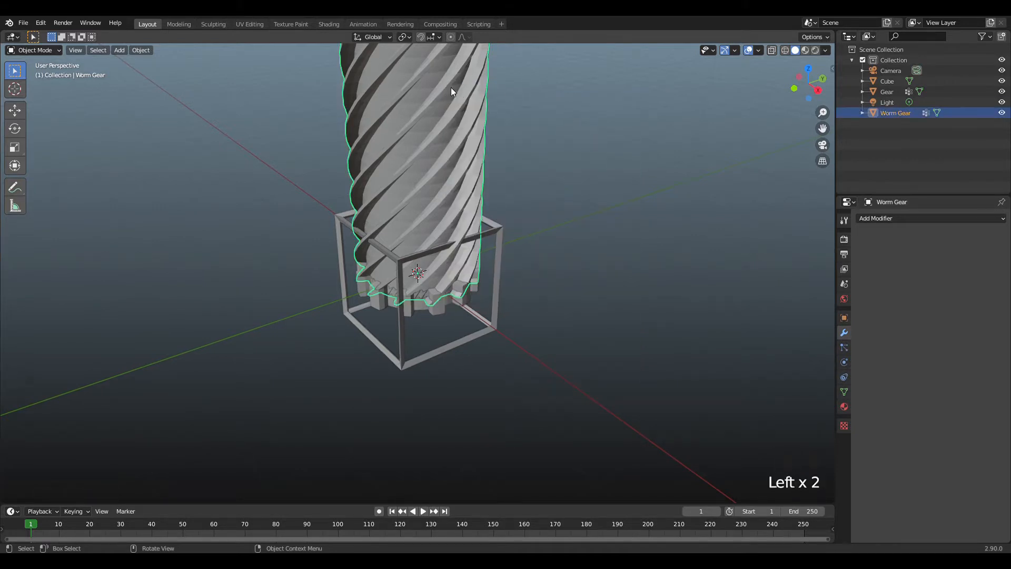
Scale the worm gear down until its whole length fits inside the cube frame.
key(s)
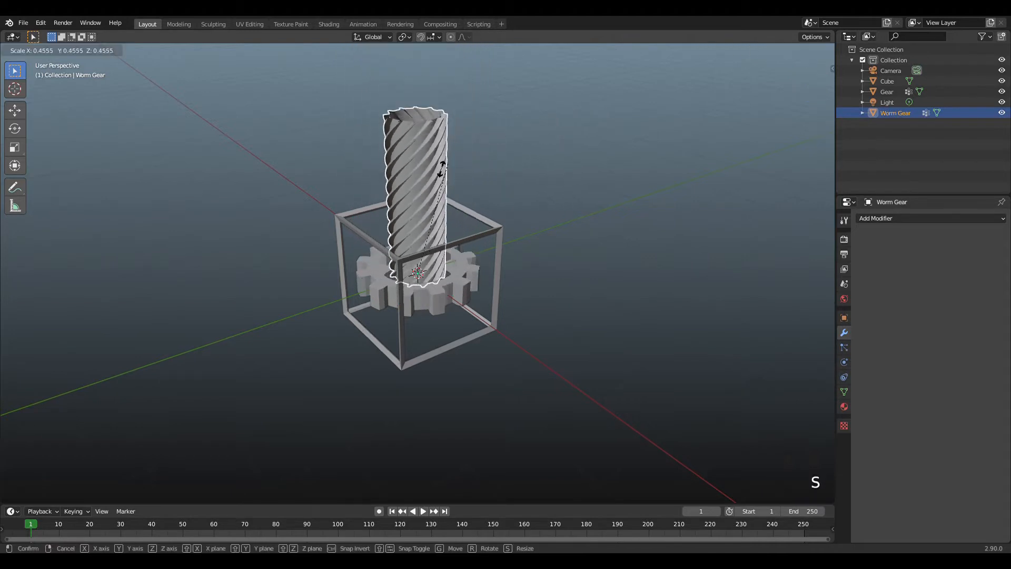
click(420, 234)
scroll(500, 203, up, 2)
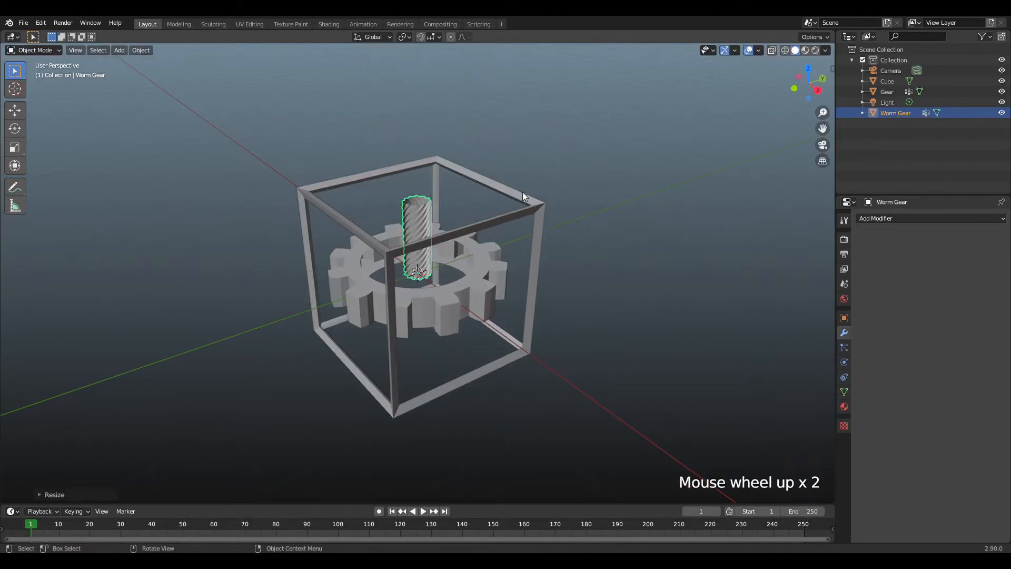
key(s)
Rotate the worm gear 90° about the Y axis and shift it back toward the middle of the frame.
text(r)
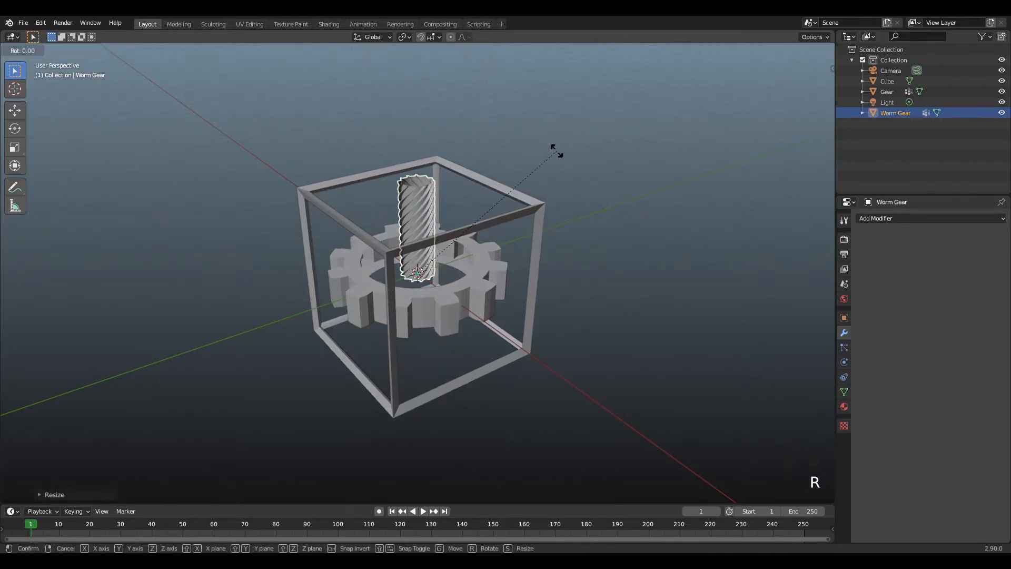
text(y90)
click(557, 151)
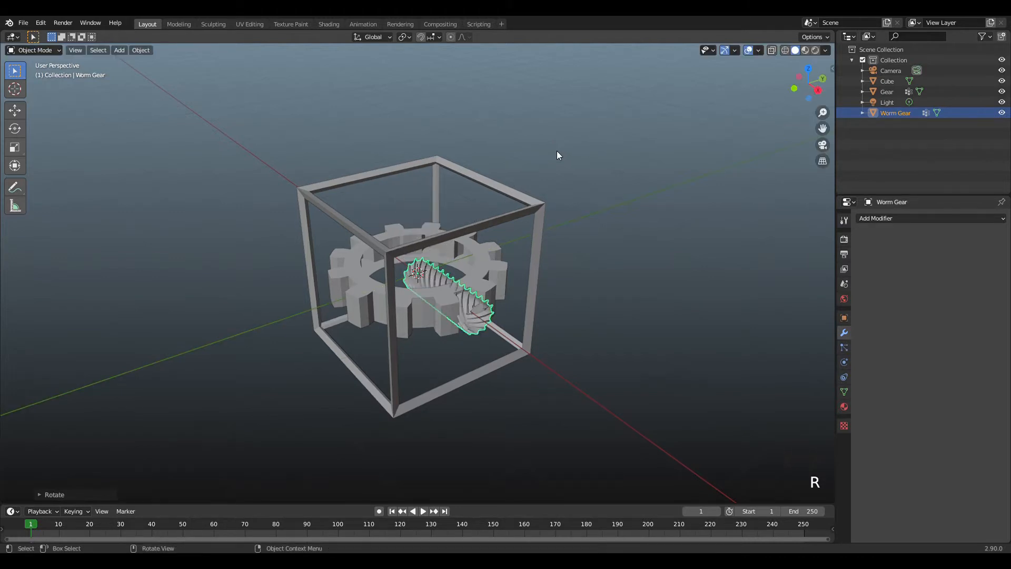
drag(812, 80, 840, 93)
scroll(723, 105, up, 2)
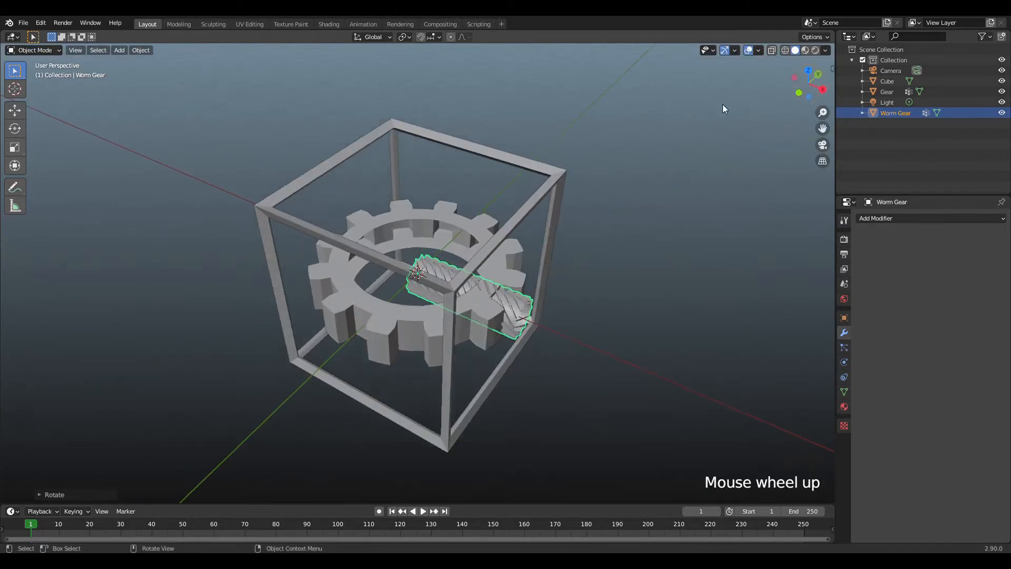
key(g)
click(684, 138)
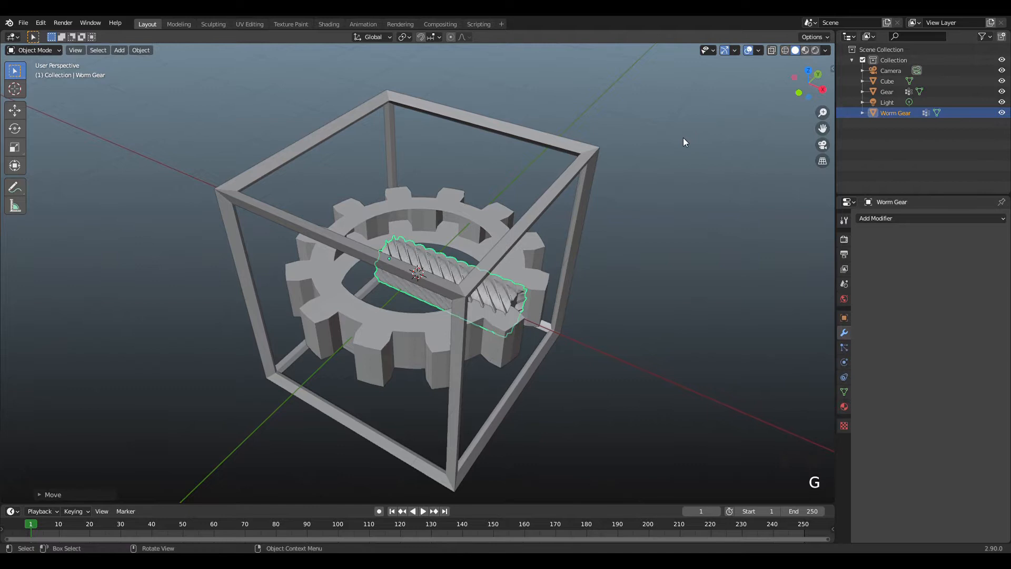
Scale the gear down until it is much smaller than the cube frame.
click(451, 218)
key(s)
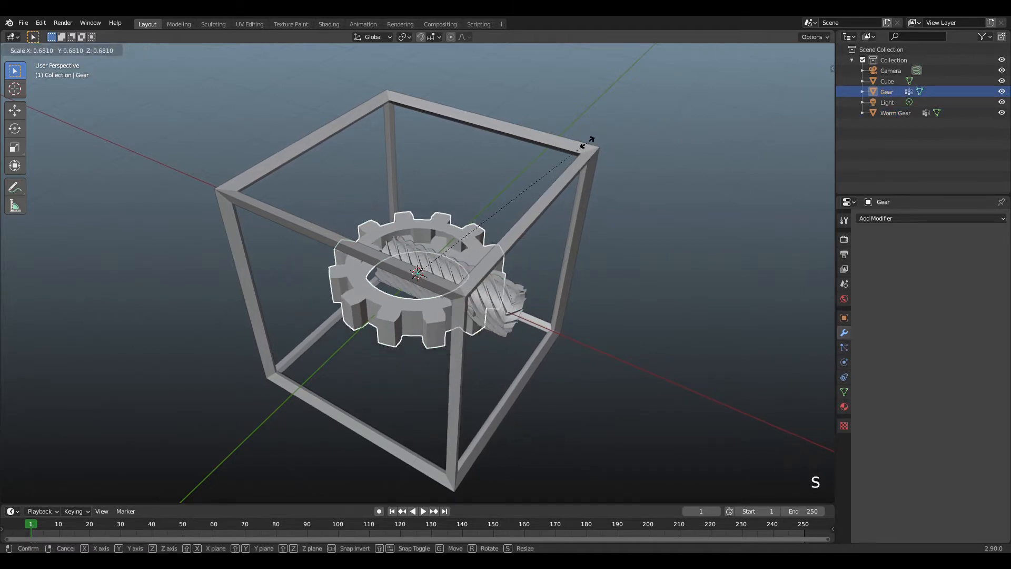
click(48, 210)
key(s)
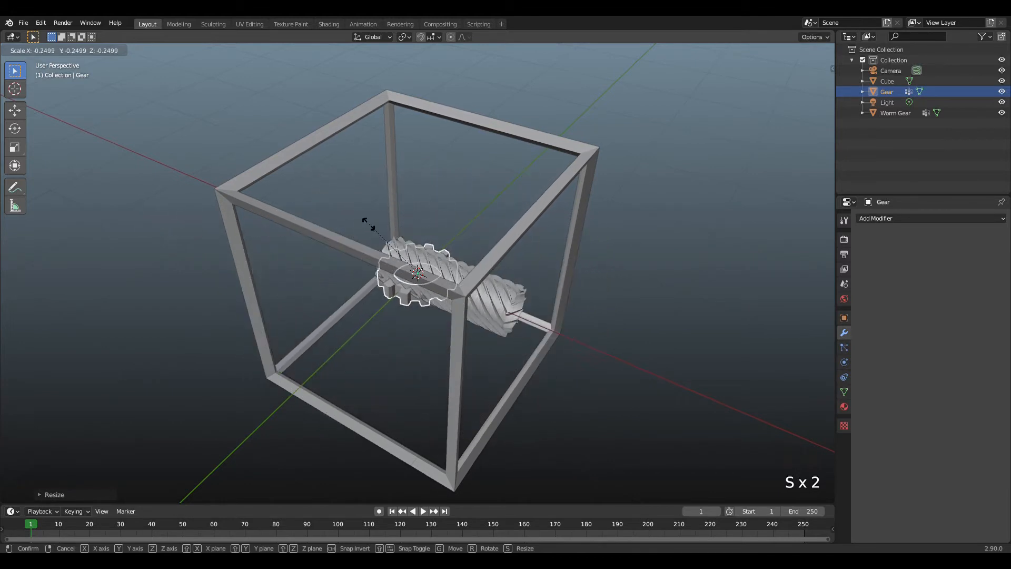
click(247, 182)
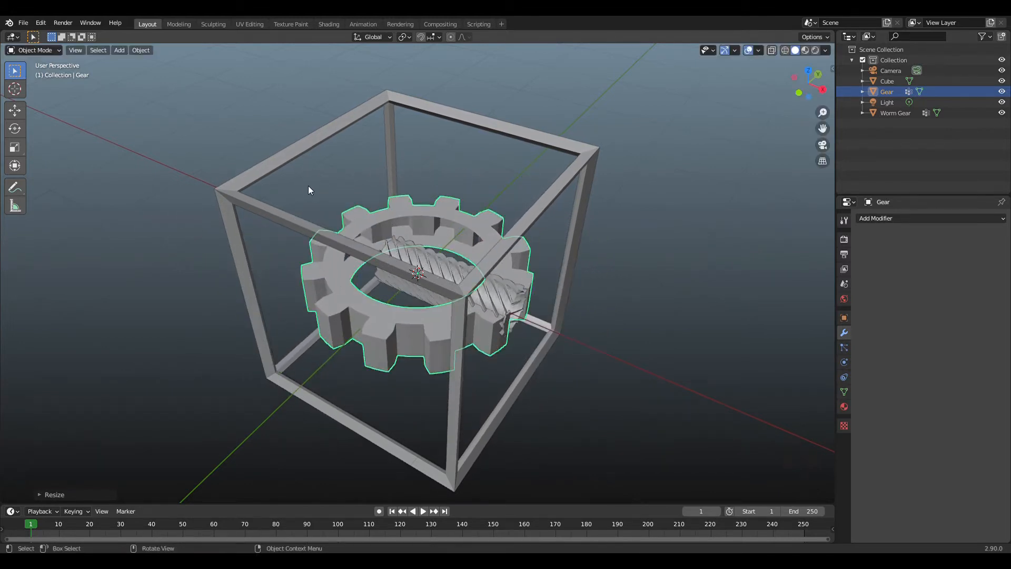
key(s)
click(343, 227)
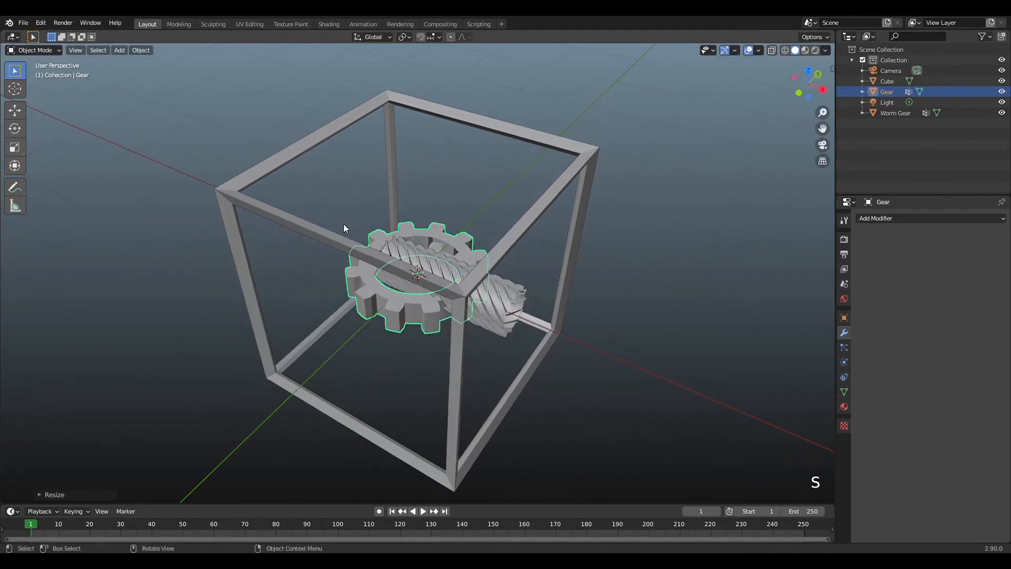
Rotate the gear 90° about the Y axis and scale it down a little more.
text(ry)
text(90)
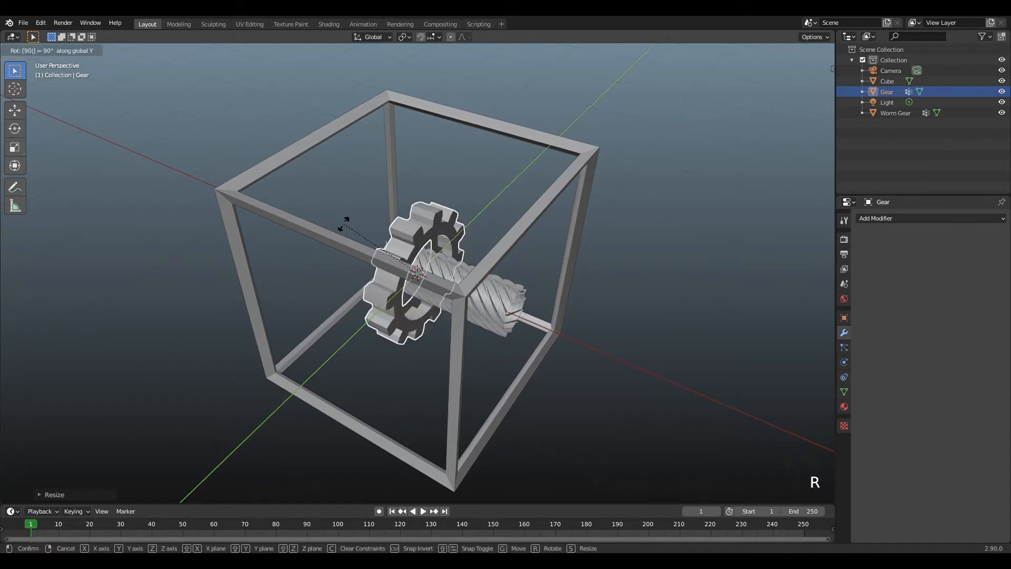
click(344, 228)
key(s)
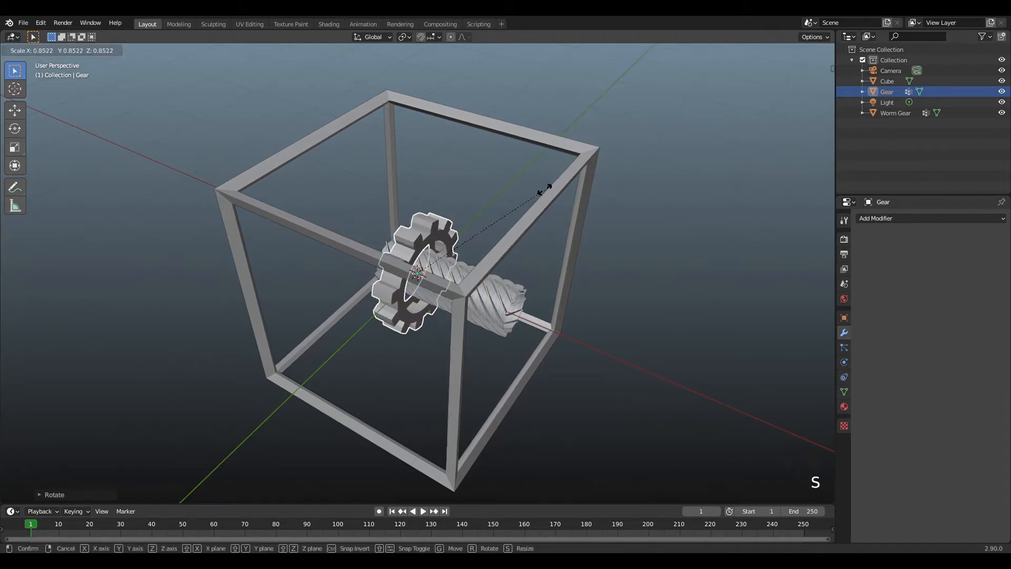
click(516, 197)
In top view, move the worm gear so it is roughly centred within the cube frame.
scroll(636, 189, up, 3)
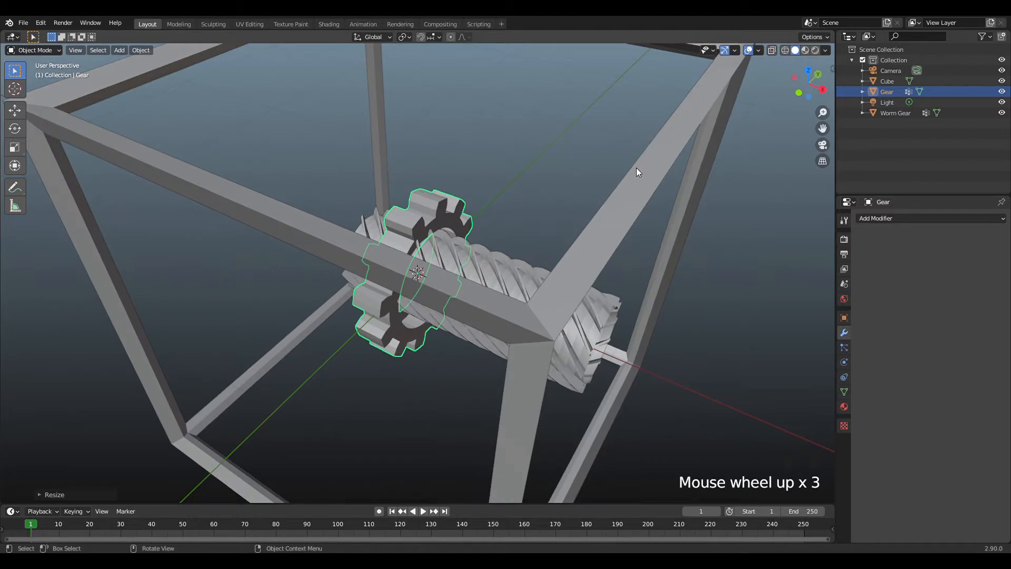
key(KP_7)
scroll(631, 197, down, 1)
click(507, 277)
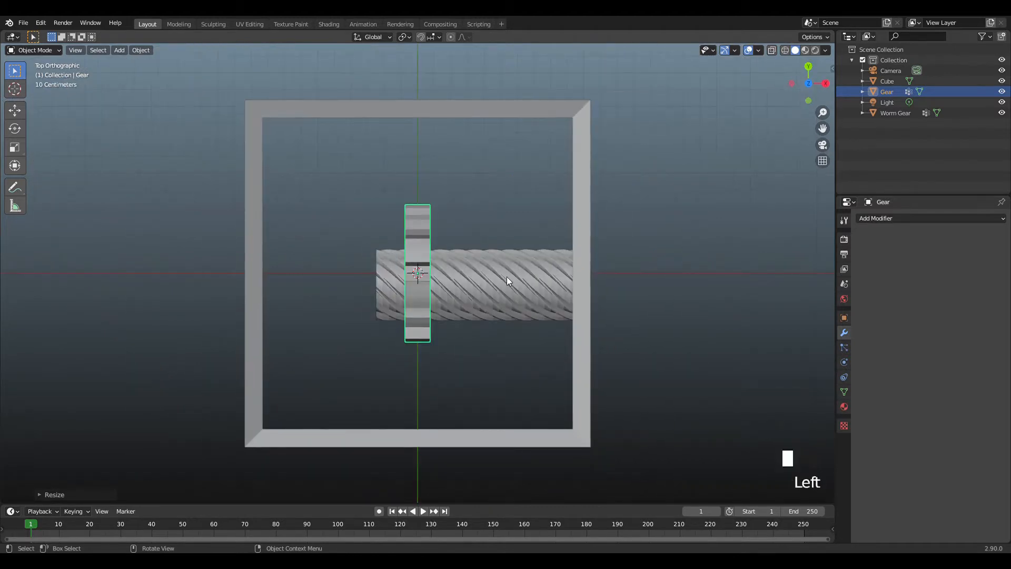
key(g)
click(464, 271)
Scale the gear down to slightly wider than the worm gear and move it onto the worm gear's +X end.
click(413, 231)
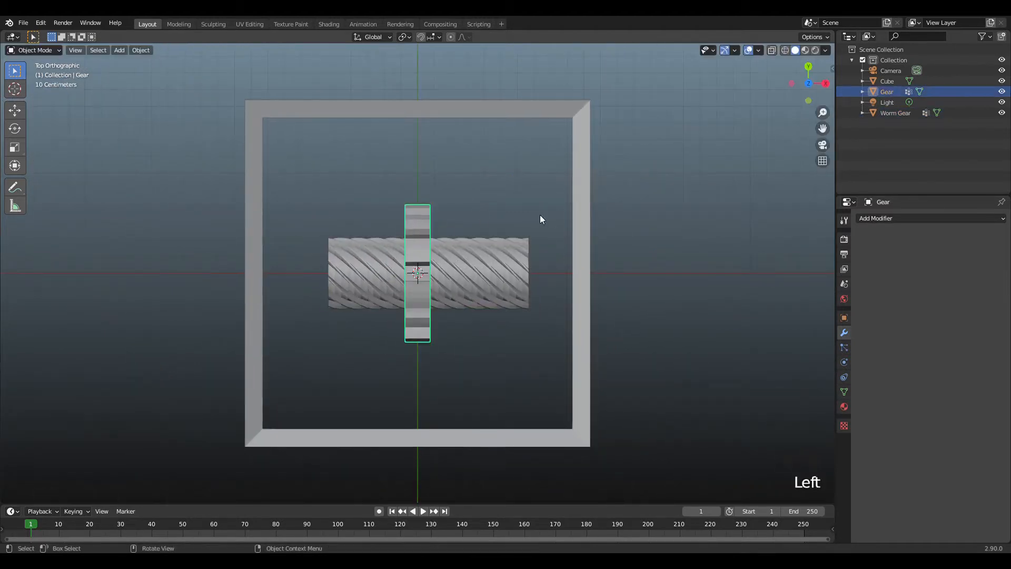
key(s)
click(536, 230)
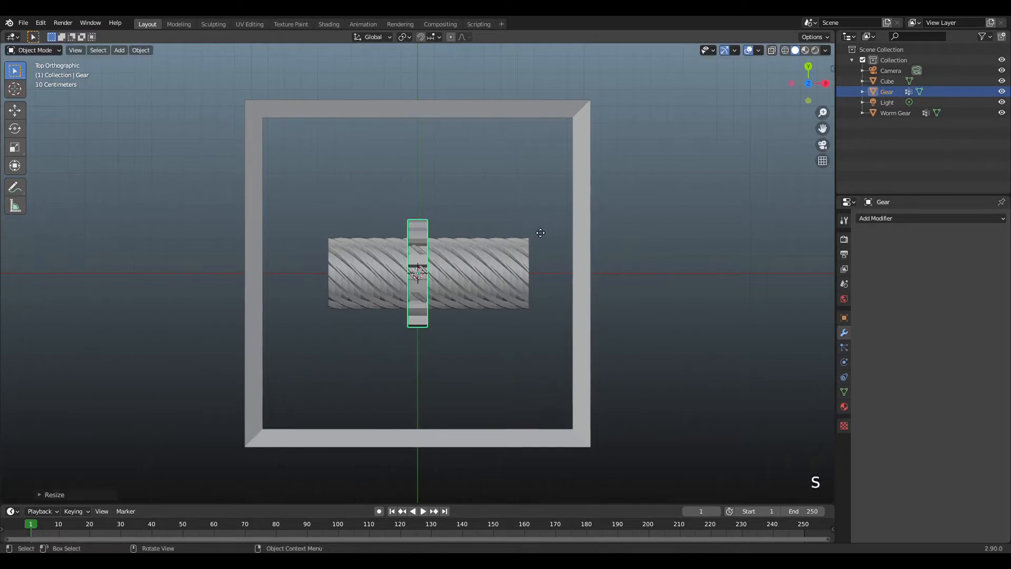
key(g)
click(635, 233)
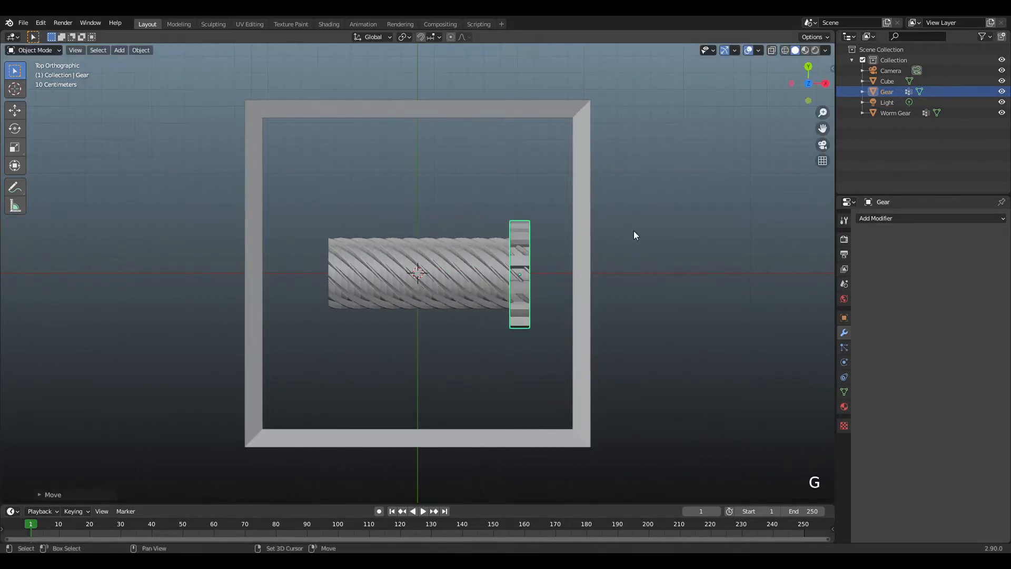
Duplicate the gear and place the copy about 1.1 m away on the worm gear's opposite end.
key(shift+d)
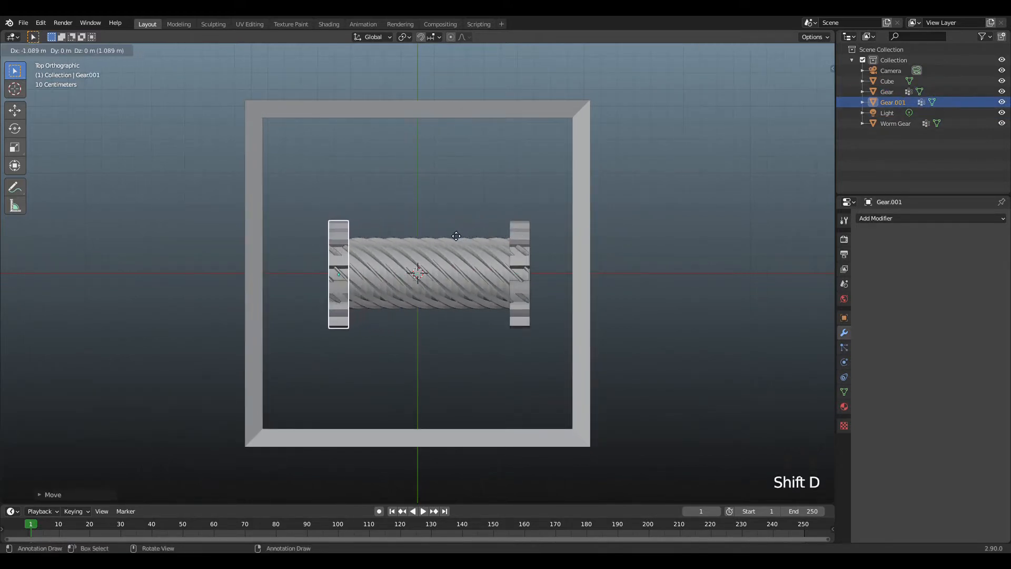
click(451, 235)
scroll(688, 182, up, 1)
scroll(691, 178, up, 1)
scroll(782, 100, down, 3)
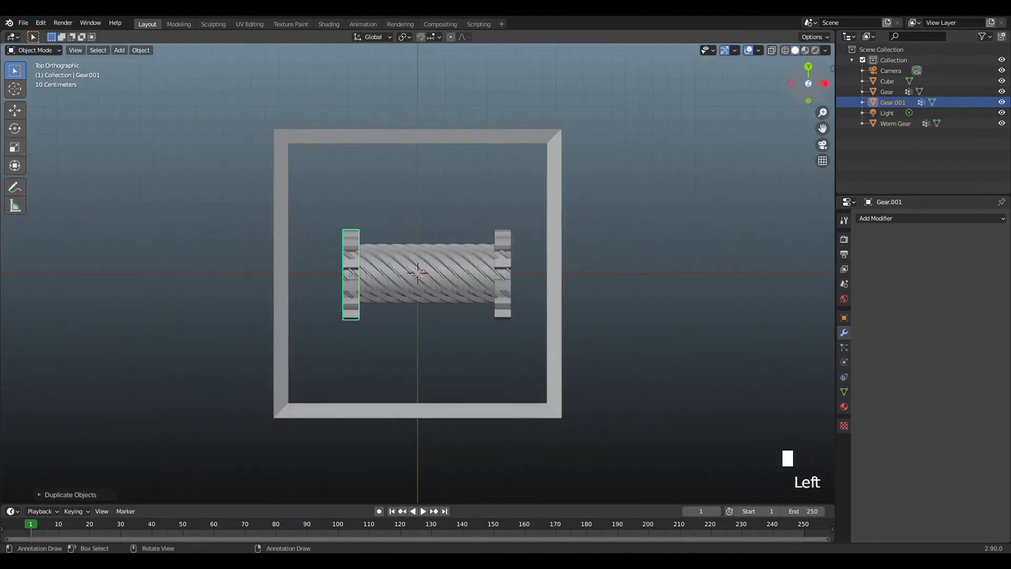
Duplicate the end gear, place the copy above the worm gear and tilt it freely.
drag(808, 87, 764, 1)
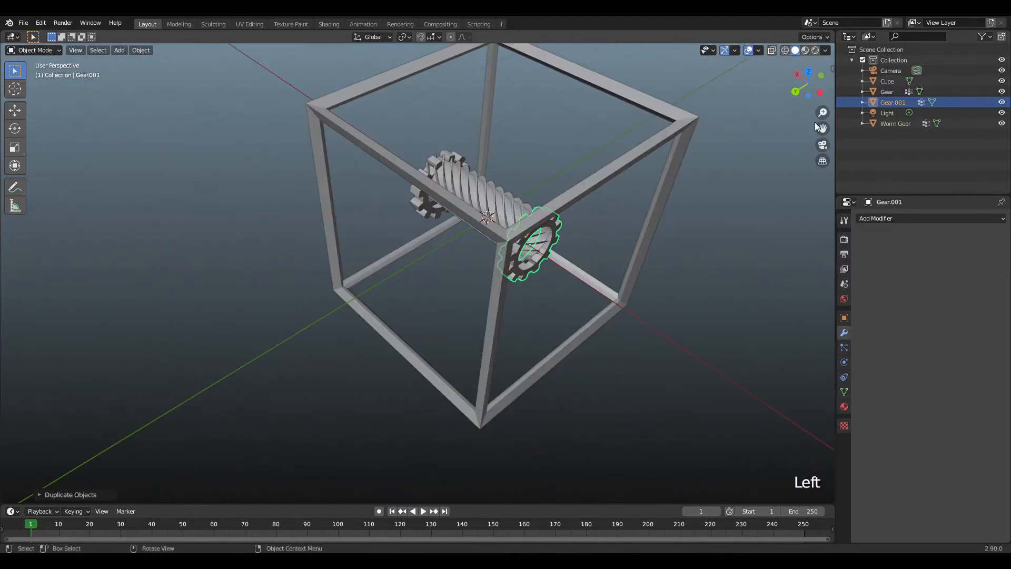
drag(822, 128, 823, 100)
scroll(751, 134, up, 3)
scroll(532, 198, down, 3)
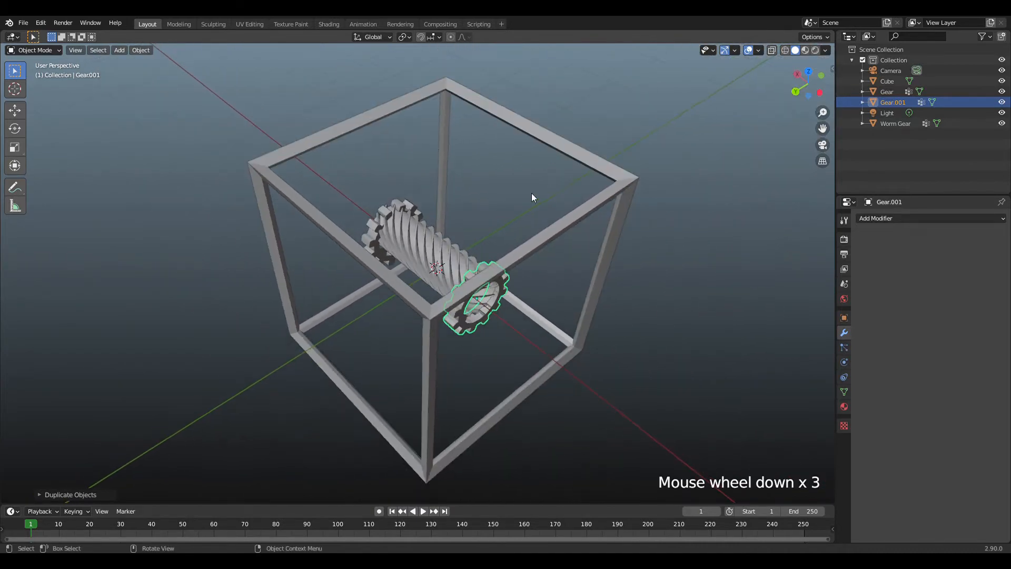
key(shift+d)
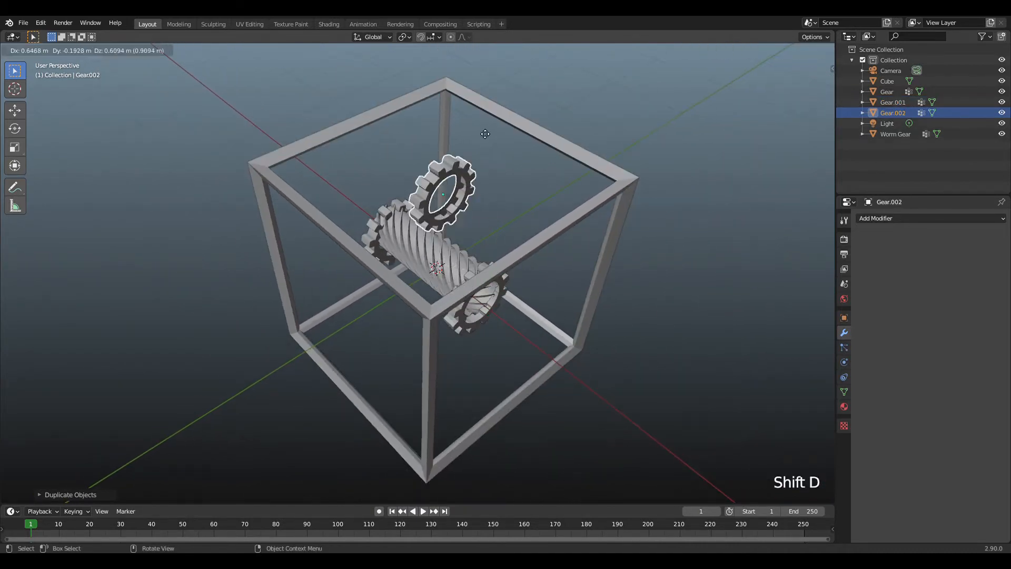
key(r)
click(505, 162)
Duplicate the tilted gear, place the copy beside and below the worm gear, and rotate it freely to another angle.
key(shift+d)
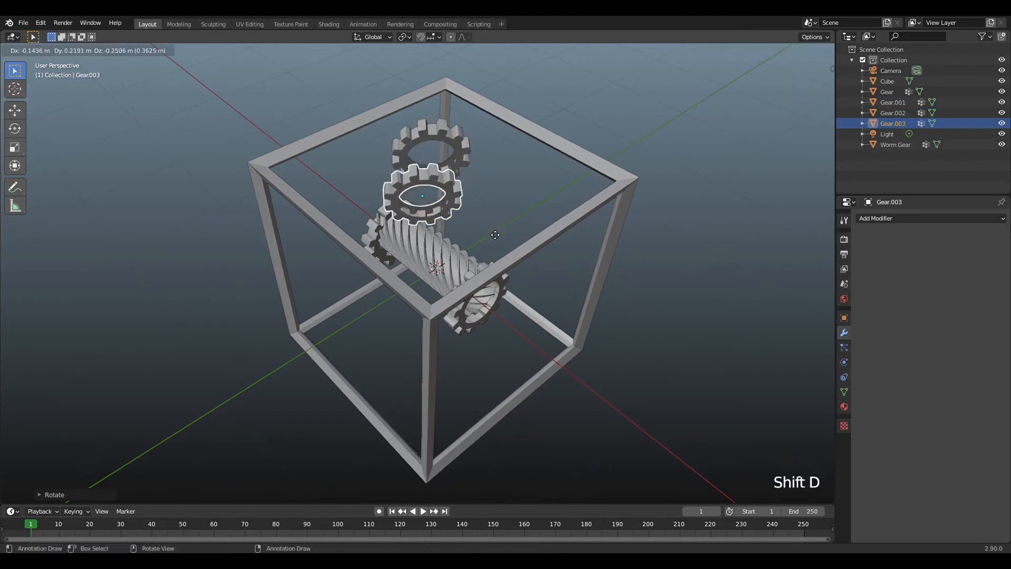
key(r)
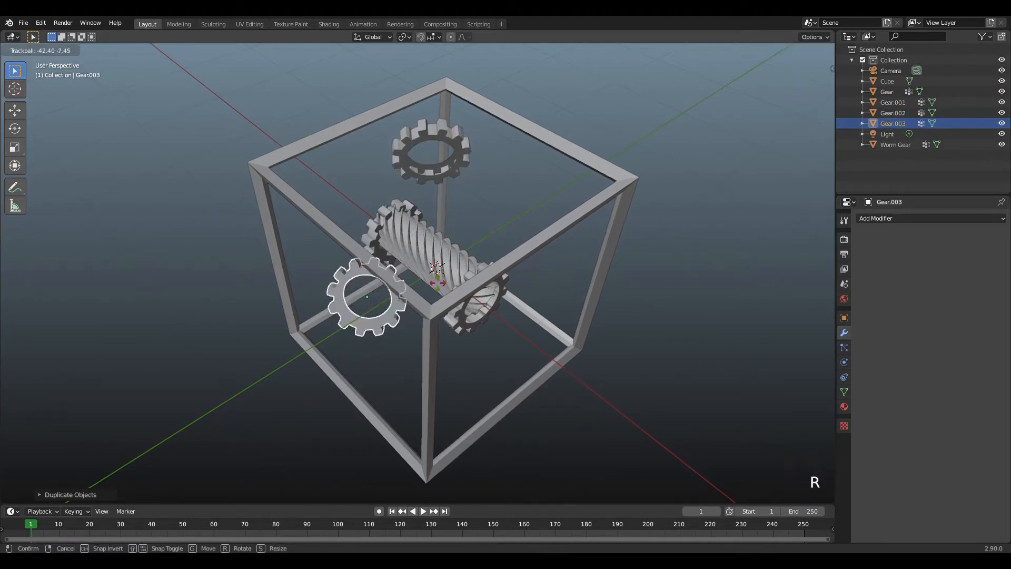
click(438, 298)
Duplicate the lower loose gear and place the copy on the other side of the worm gear, near the frame's upper corner.
key(shift+d)
click(621, 194)
key(t)
key(t)
key(t)
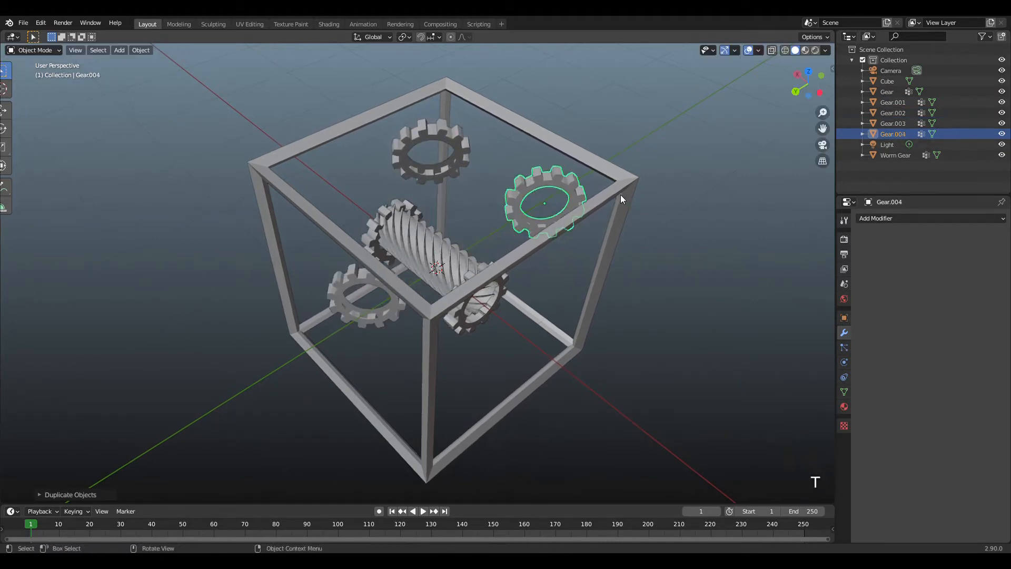
key(t)
key(t)
key(t)
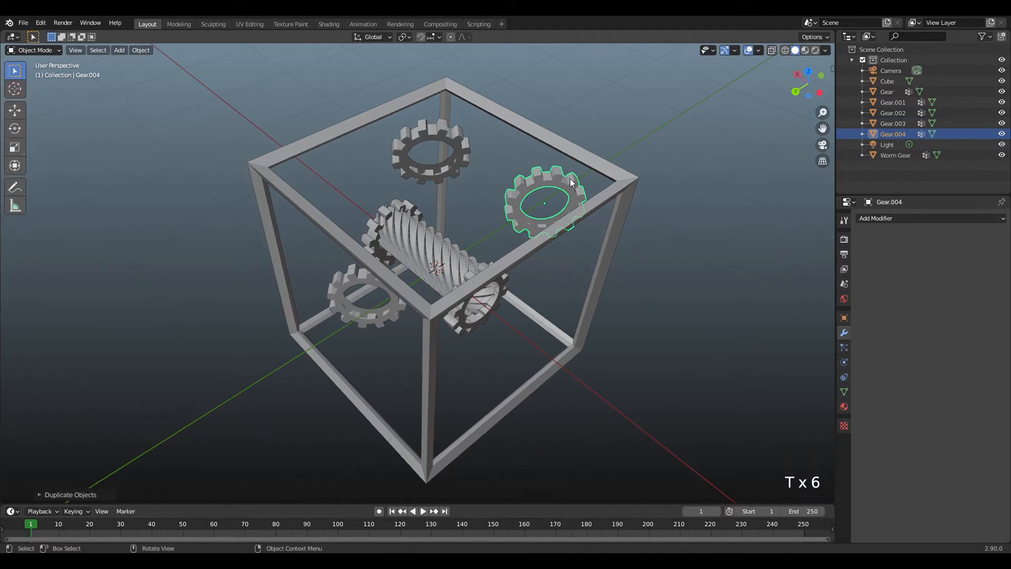
key(Tab)
key(Tab)
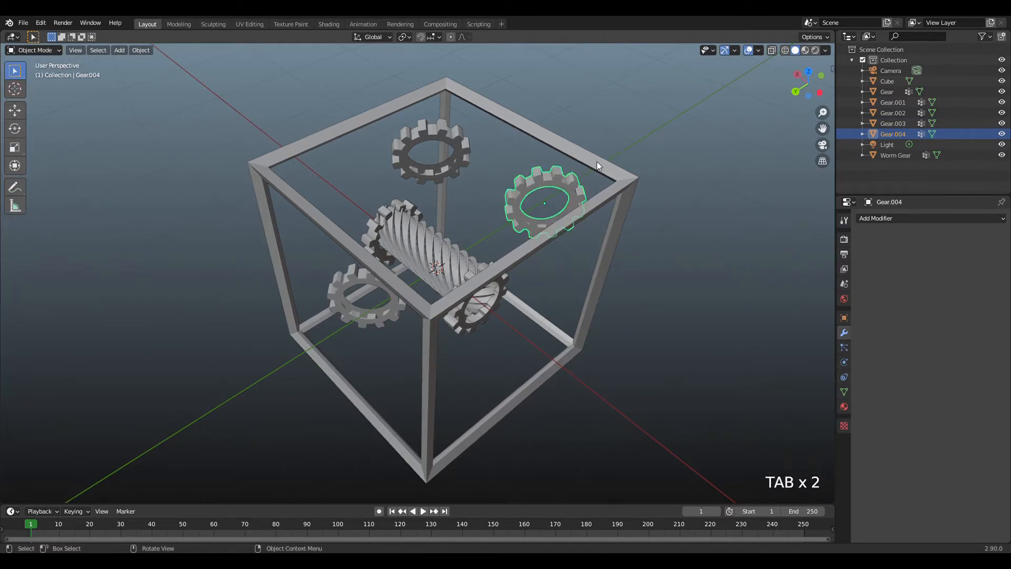
key(t)
Rotate the gear near the frame's upper corner freely to a steeper tilt.
key(r)
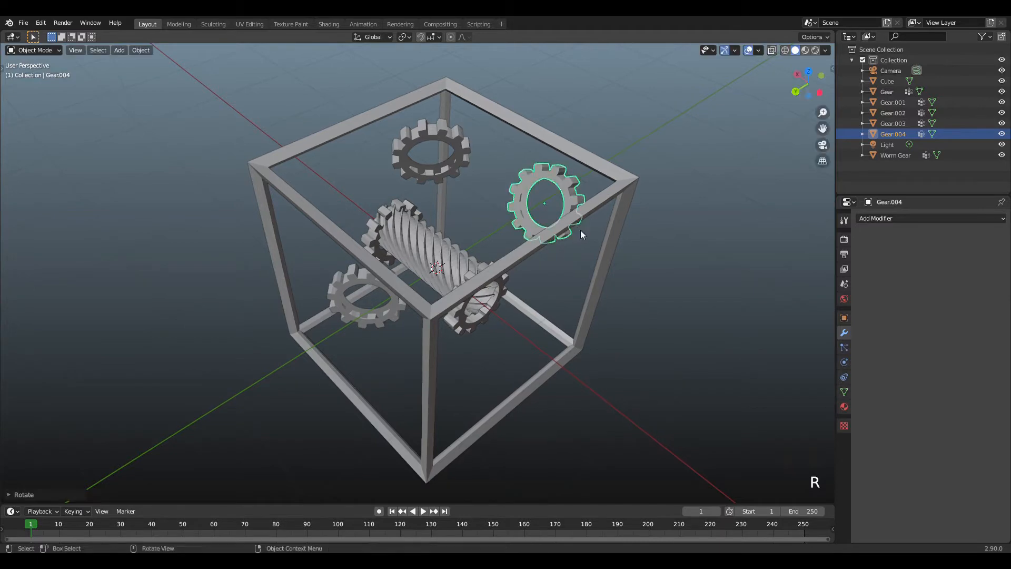
key(r)
click(519, 224)
key(t)
scroll(555, 192, up, 2)
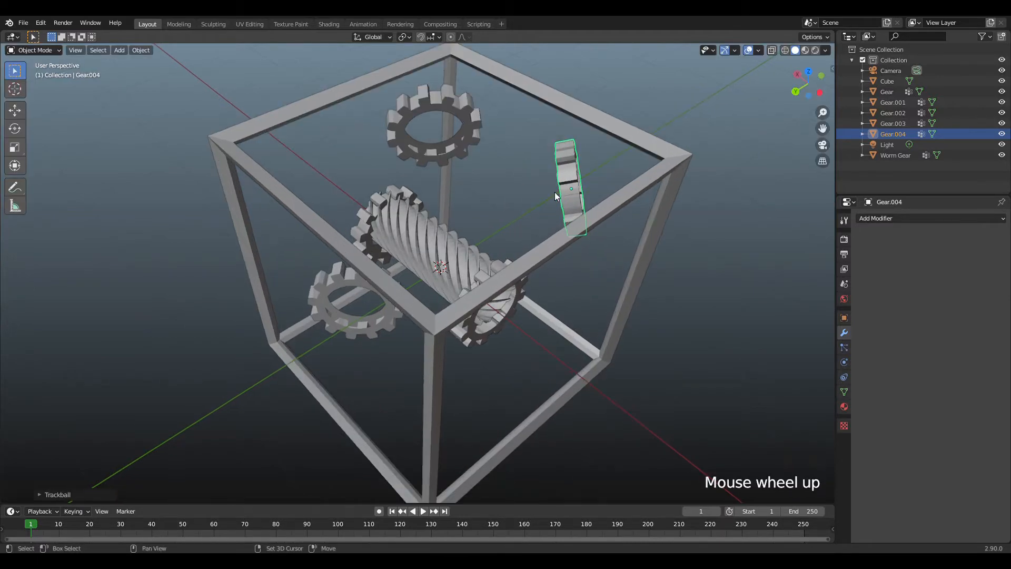
Duplicate the tilted corner gear, place the copy below the worm gear and rotate it freely to another angle.
key(shift+d)
click(456, 350)
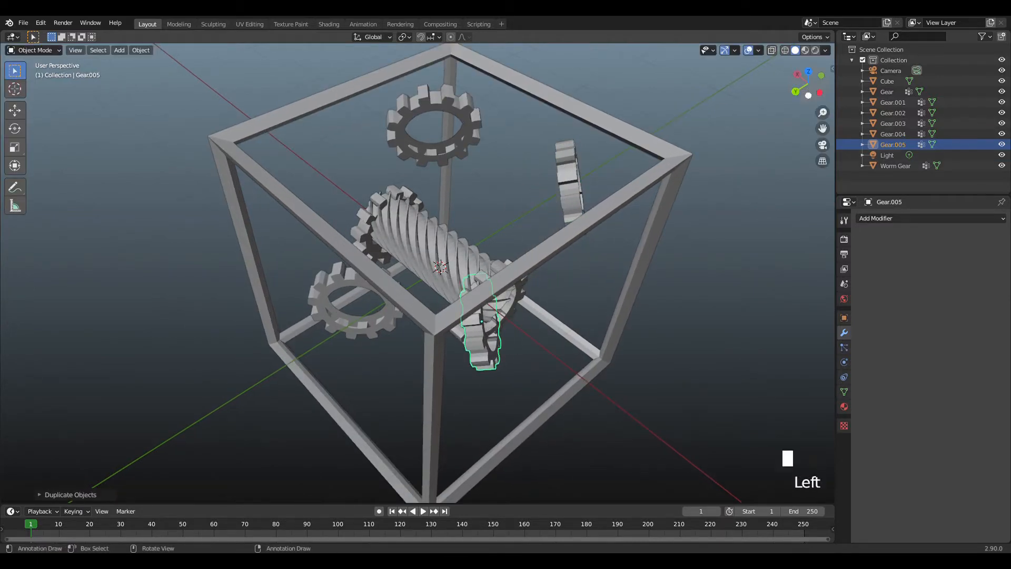
drag(808, 84, 751, 45)
key(g)
click(703, 289)
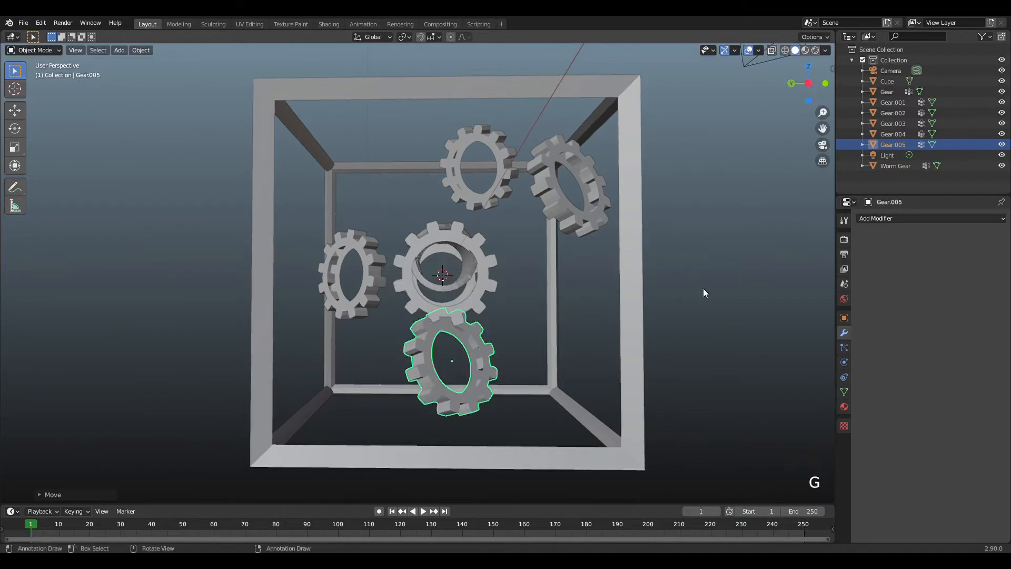
key(r)
key(r)
click(493, 259)
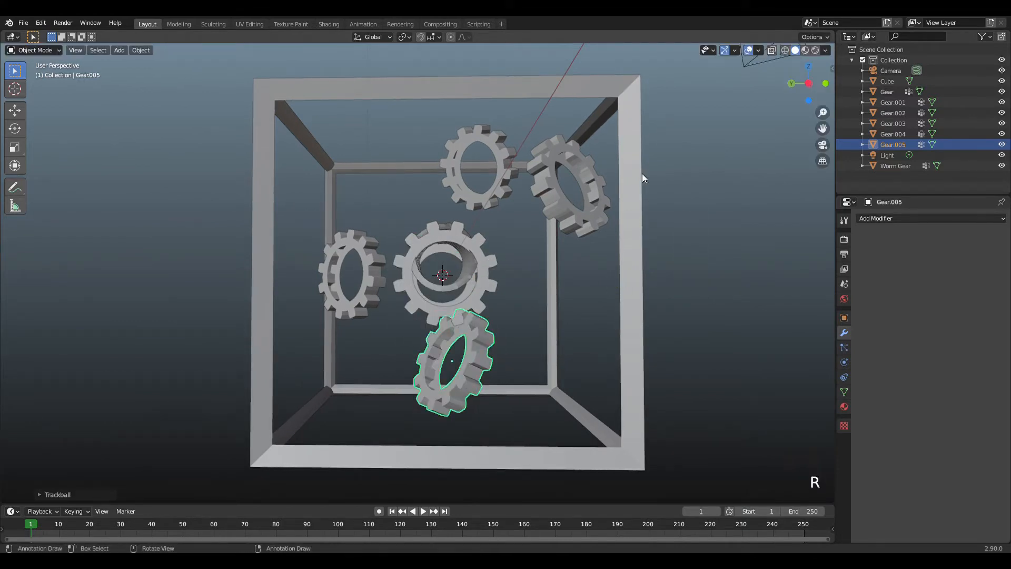
Duplicate the worm gear, place the copy between the upper gears and scale it down to a small size.
drag(808, 84, 706, 165)
click(477, 242)
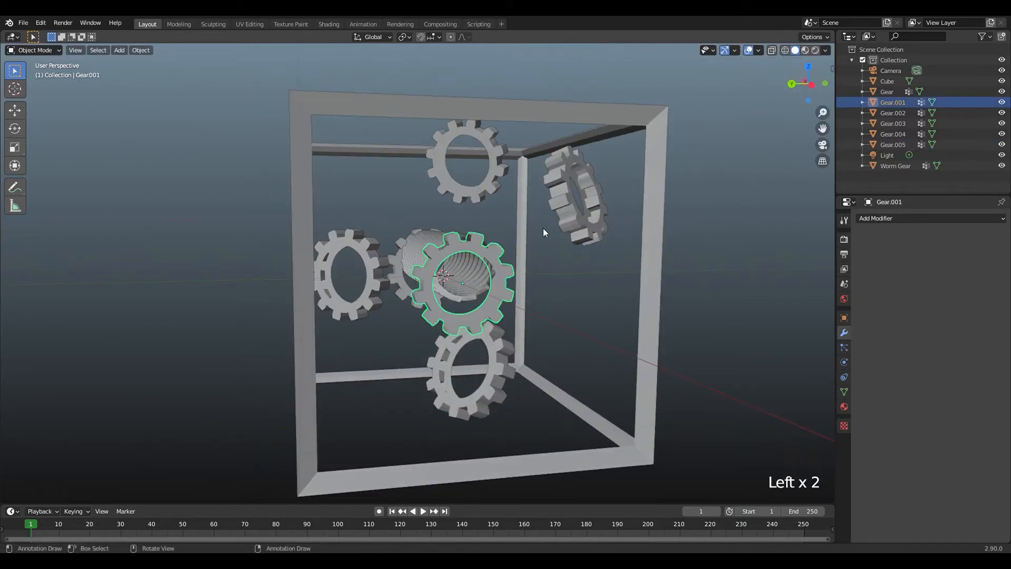
click(419, 240)
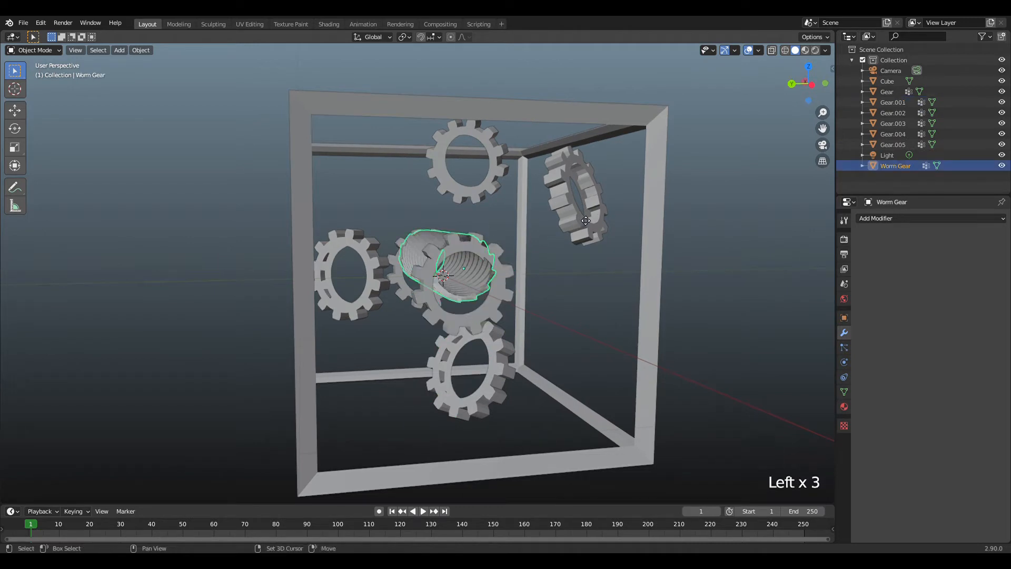
key(shift+d)
click(645, 154)
key(s)
click(547, 161)
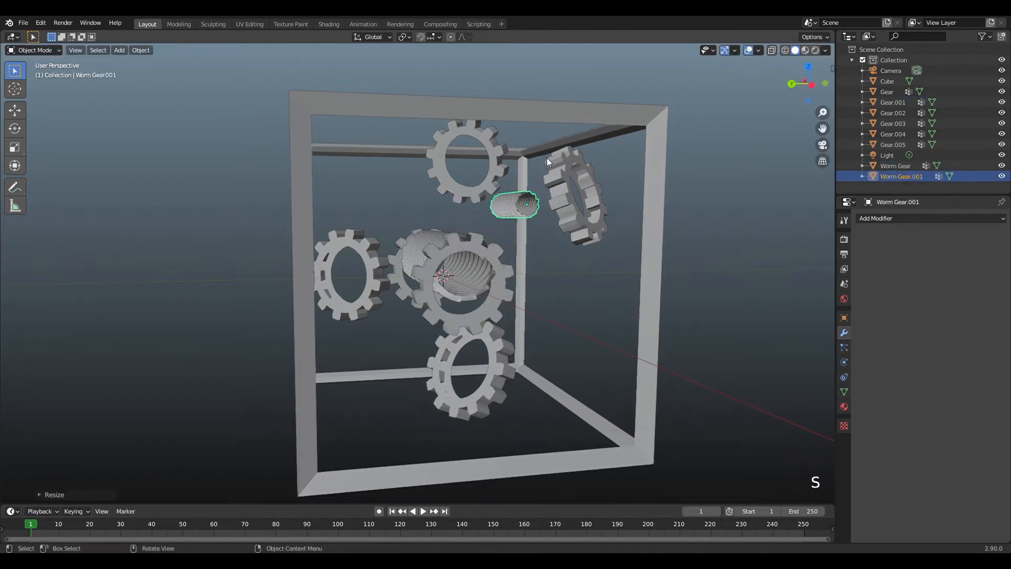
Rotate the small worm gear freely to a near-upright tilt and move it slightly lower, beside the corner gear.
key(r)
key(r)
click(545, 213)
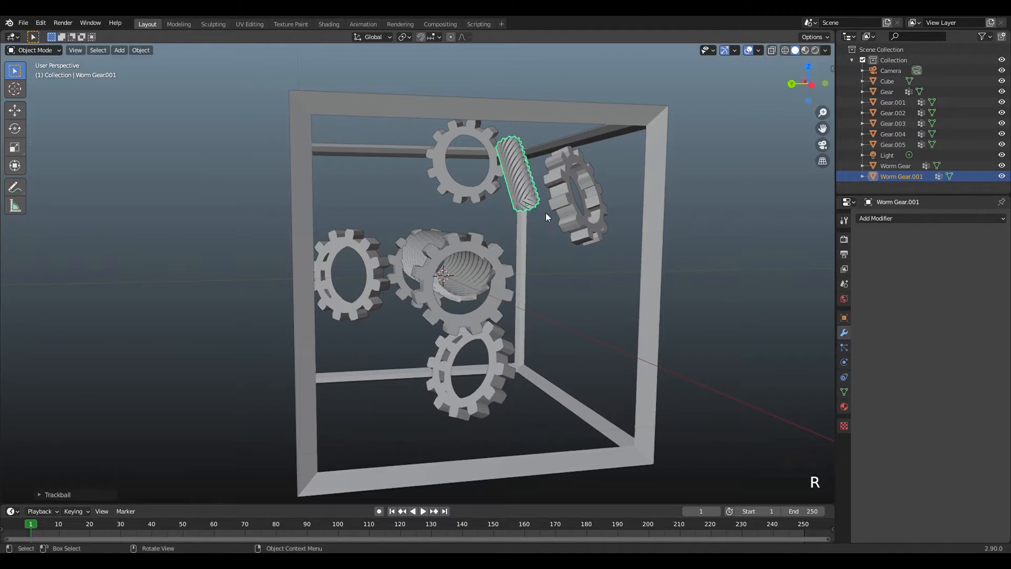
key(g)
click(552, 262)
Scale down the gear above the worm gear and the gear below it.
click(498, 159)
key(s)
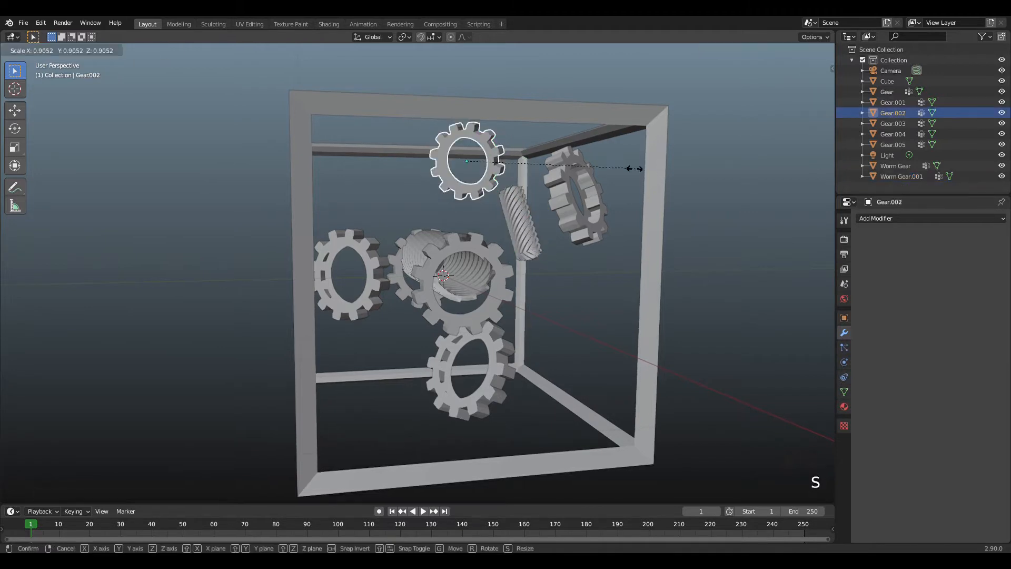
click(564, 195)
click(496, 340)
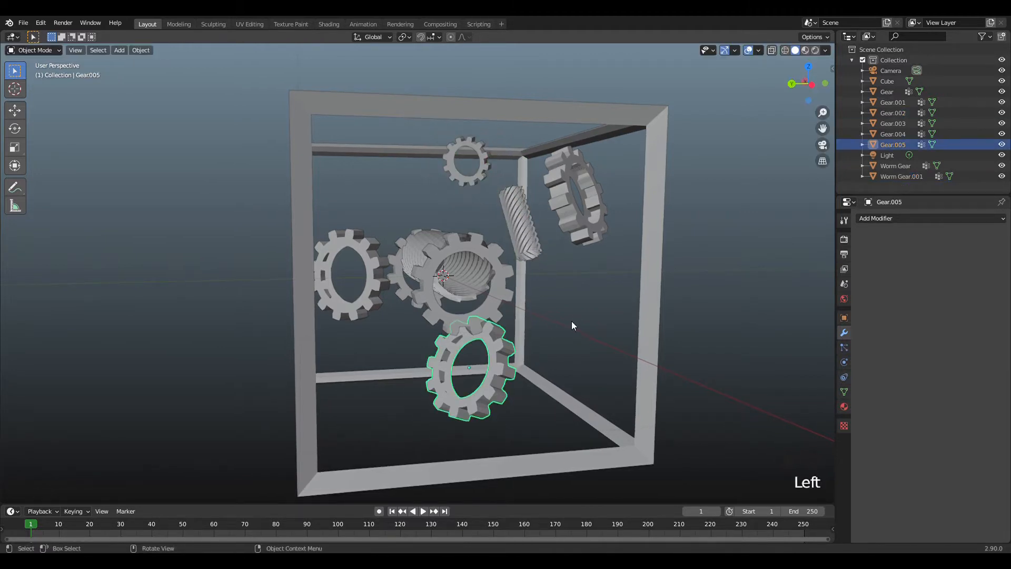
key(s)
click(566, 226)
Enlarge the corner gear and move it lower, closer to the worm gear.
click(575, 198)
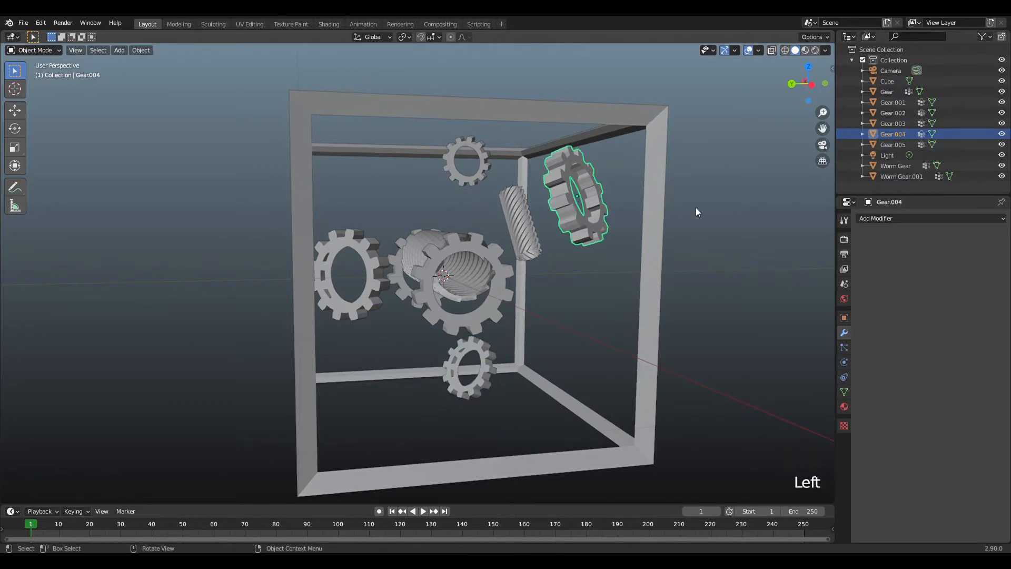
key(s)
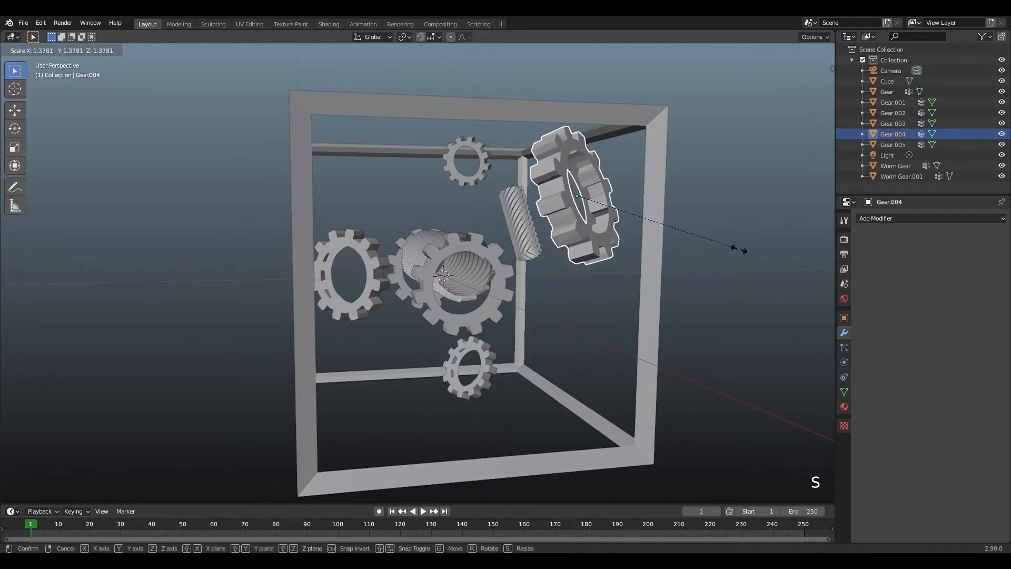
click(782, 268)
key(g)
click(760, 317)
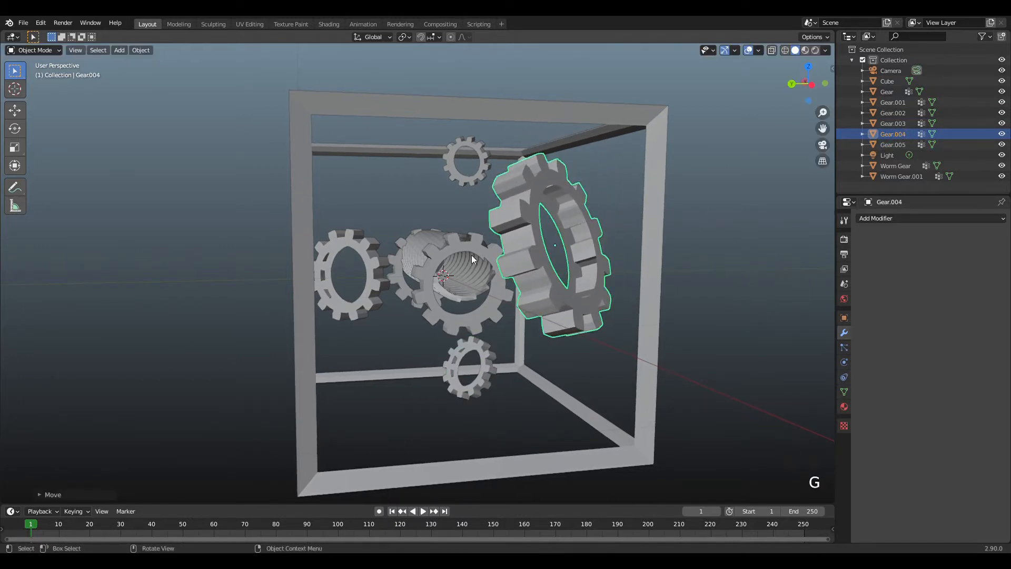
Duplicate the large gear, place the copy above the worm gear, shrink it and rotate it freely to face the front.
key(shift+d)
click(416, 161)
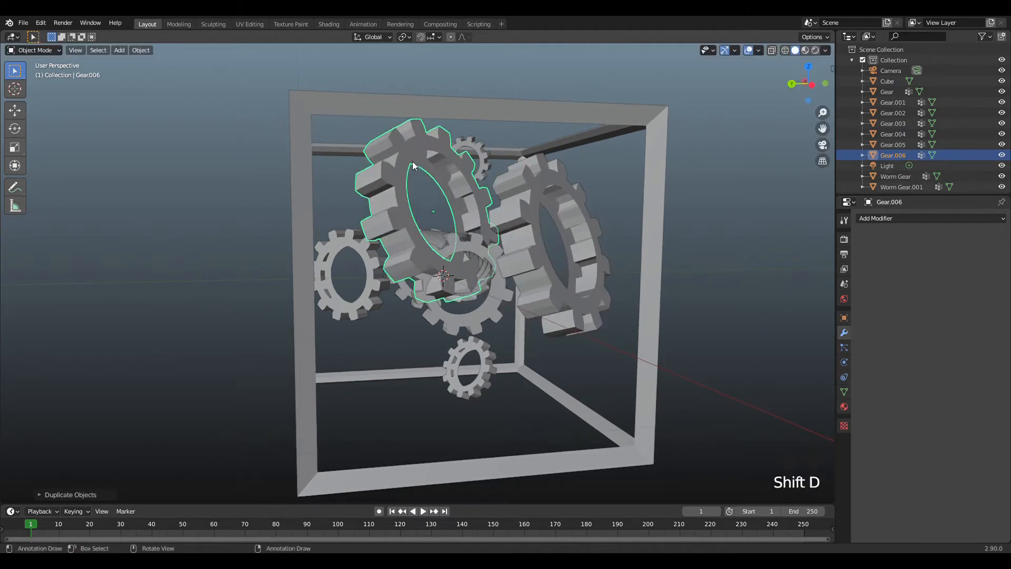
key(s)
click(453, 203)
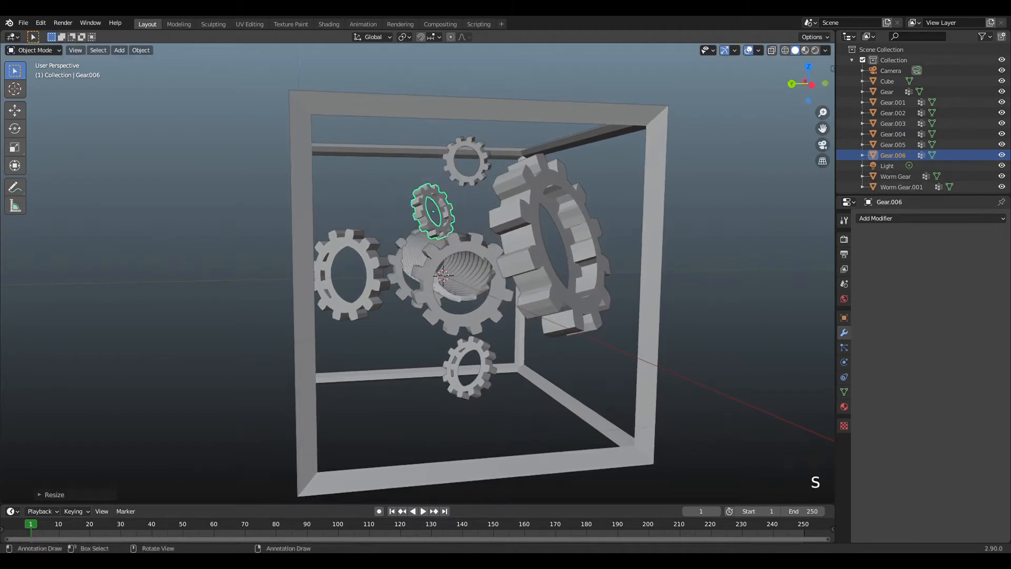
key(r)
key(r)
click(576, 176)
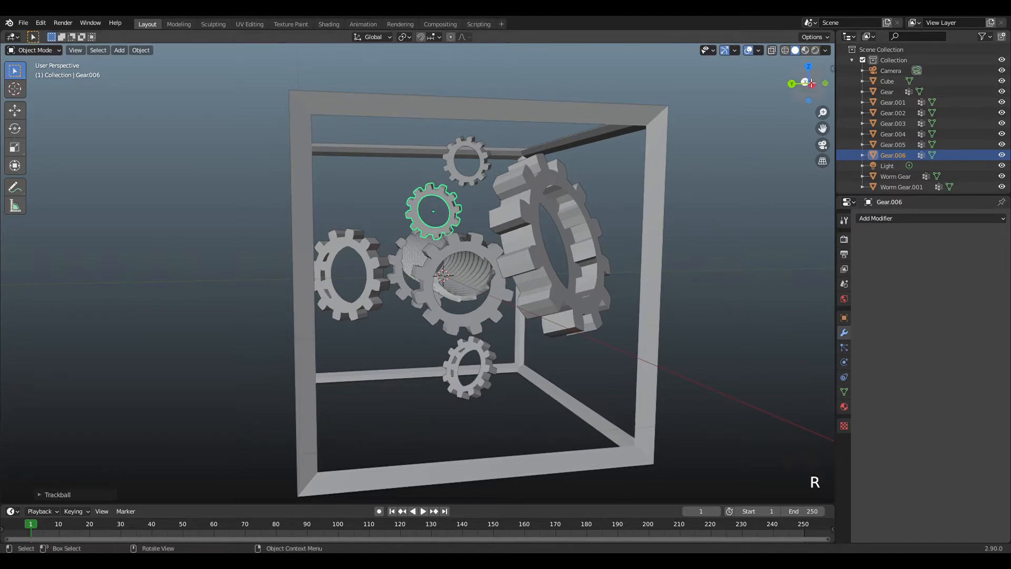
Rotate the new small gear slightly and move it beside the worm gear's end opposite the large gear.
drag(809, 85, 911, 138)
key(r)
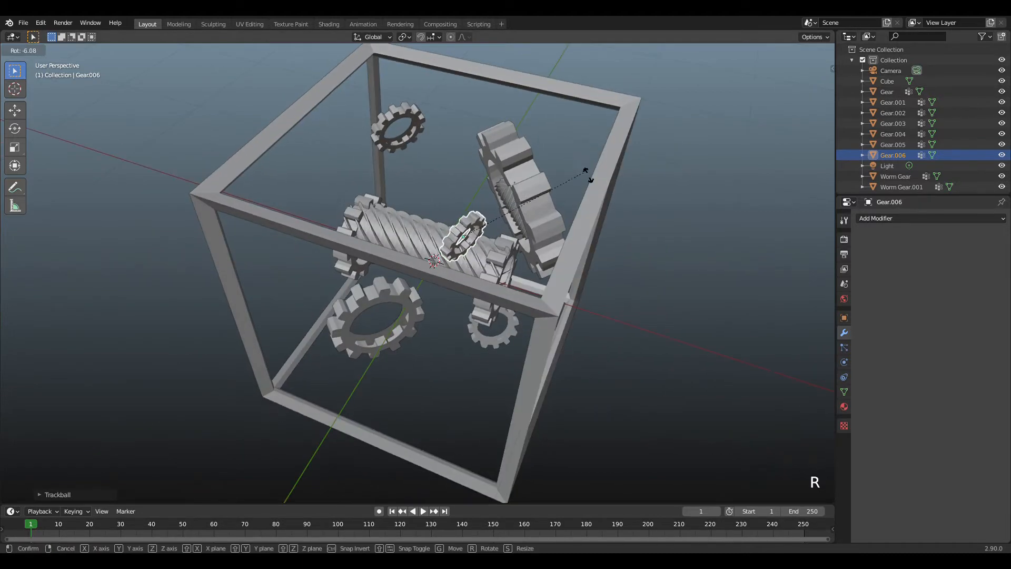
click(571, 178)
key(g)
click(432, 216)
Duplicate the small worm gear, place the copy above the main worm gear, rotate it freely and scale it down further.
click(504, 196)
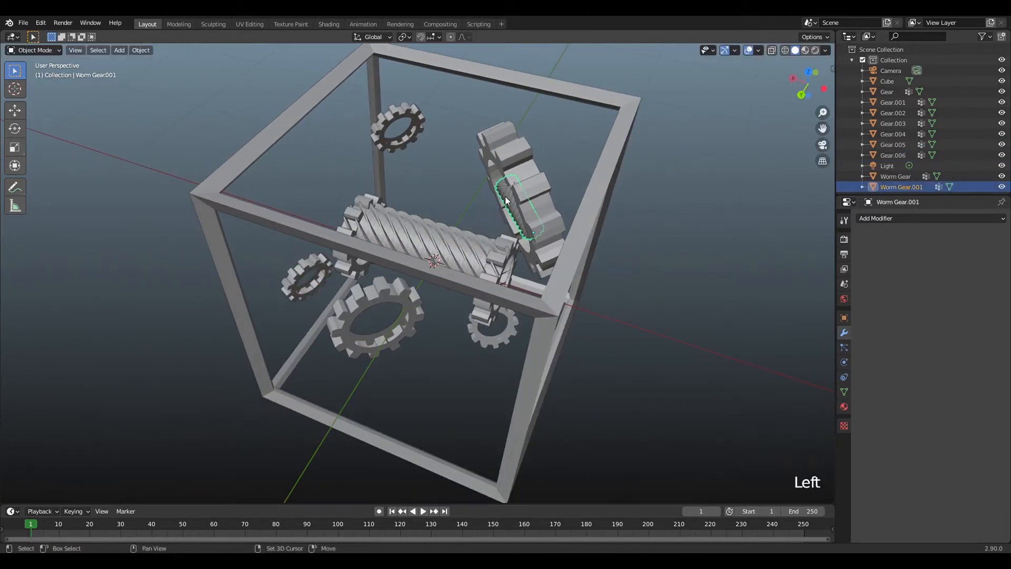
key(shift+d)
click(441, 178)
key(r)
key(r)
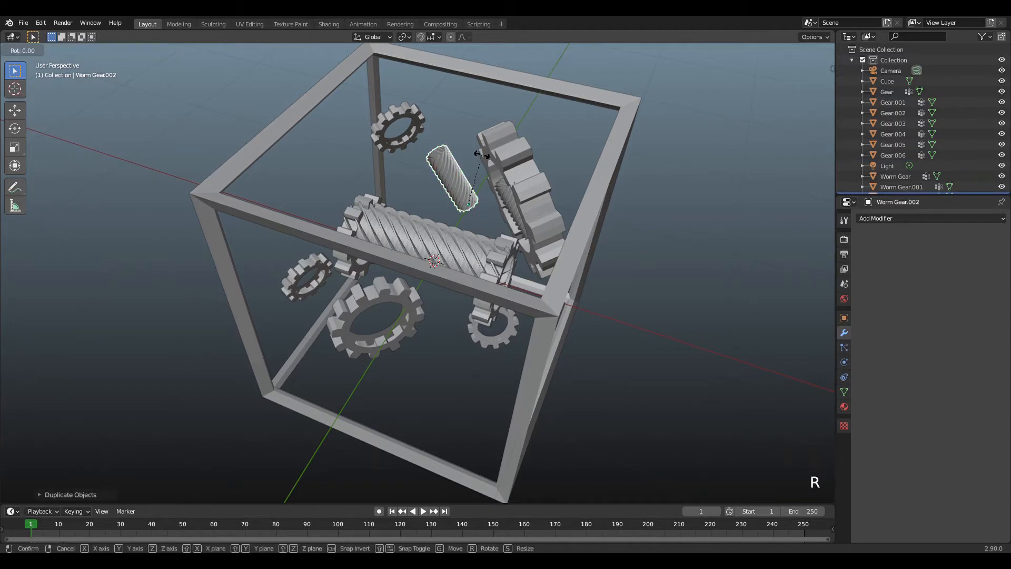
click(488, 187)
key(s)
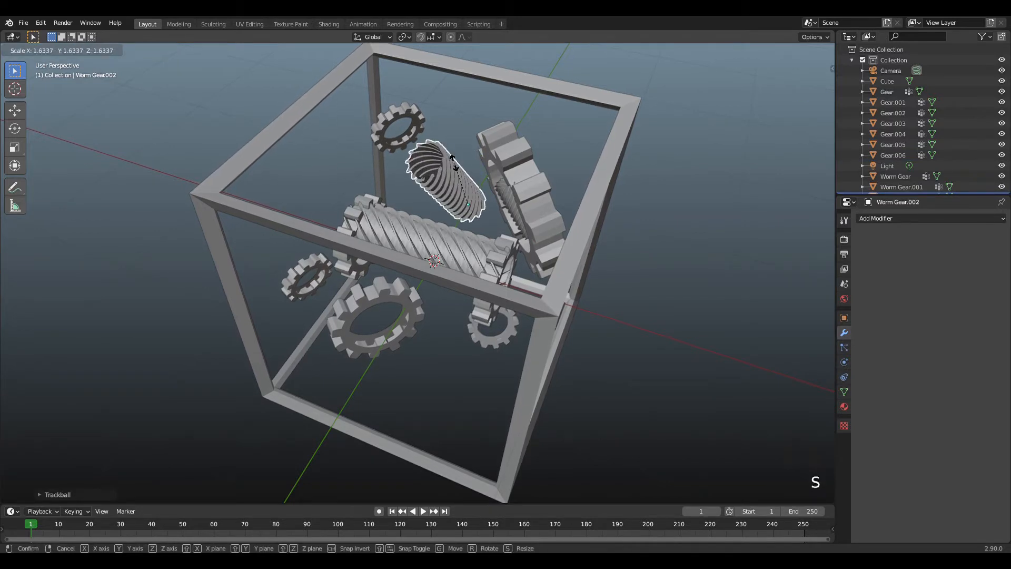
click(479, 189)
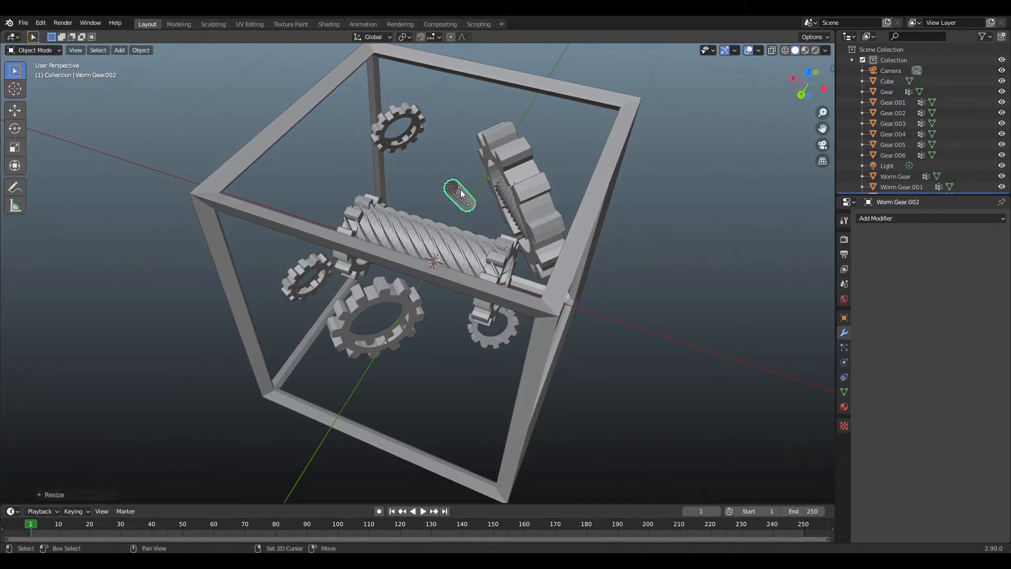
Duplicate the smallest worm gear and place the copy beside the small gear below the main worm gear.
key(shift+s)
right_click(462, 184)
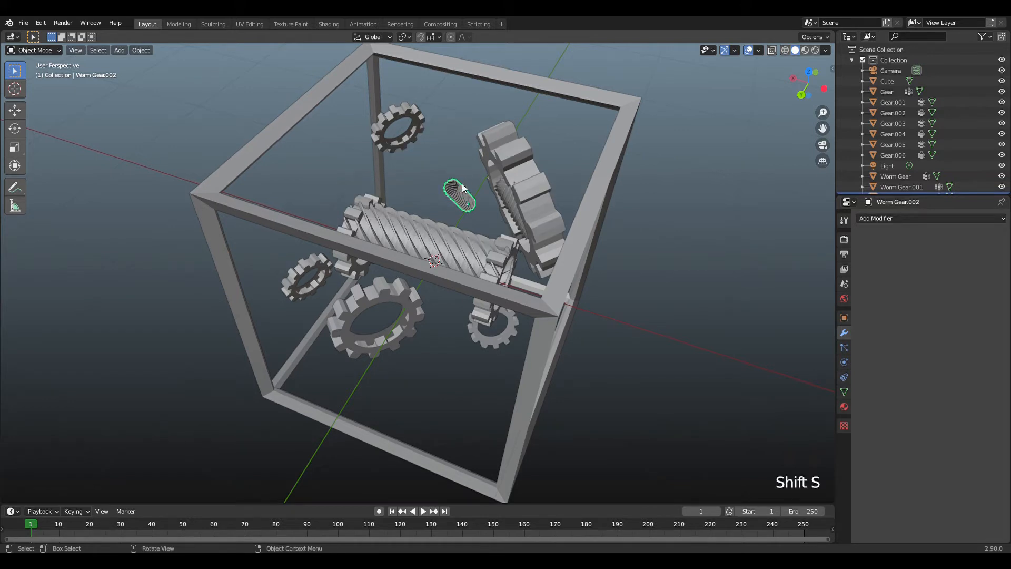
key(shift+d)
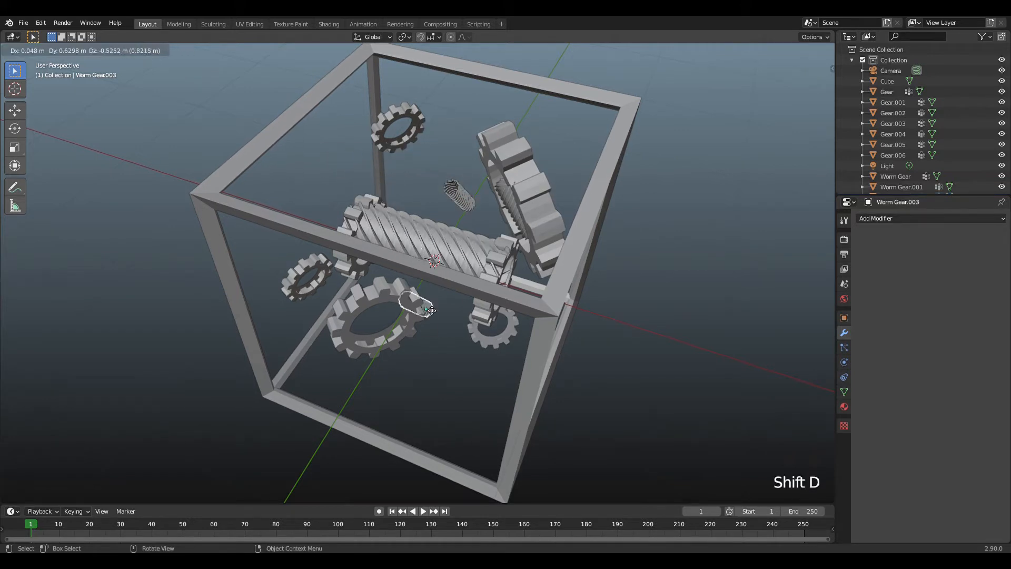
click(489, 294)
Select all worm gears and gears, except the main worm gear's end gear nearest the large gear, and move them to a new collection named "gears".
drag(795, 97, 722, 132)
scroll(514, 173, down, 1)
scroll(494, 192, up, 2)
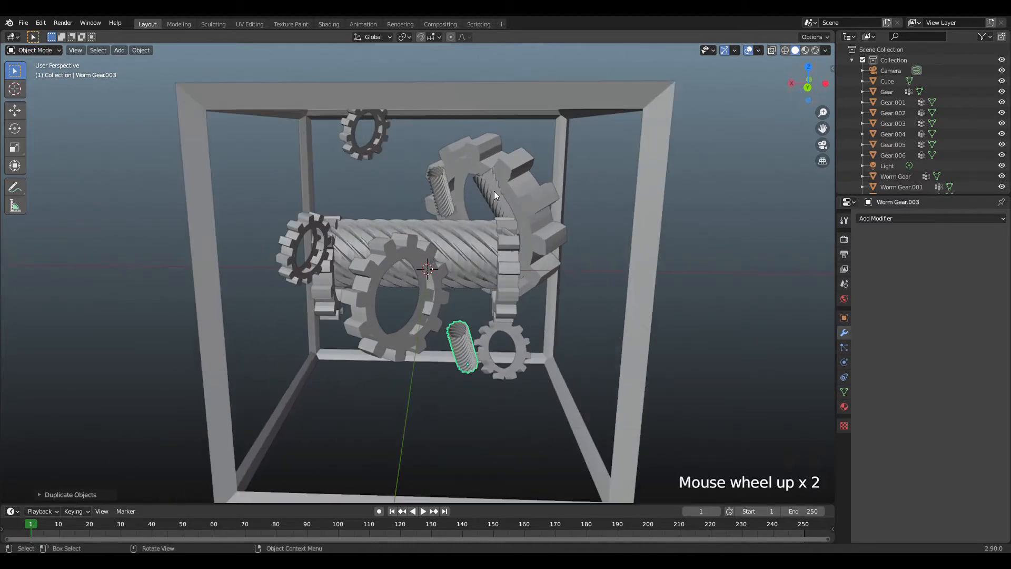
click(369, 134)
shift+click(390, 175)
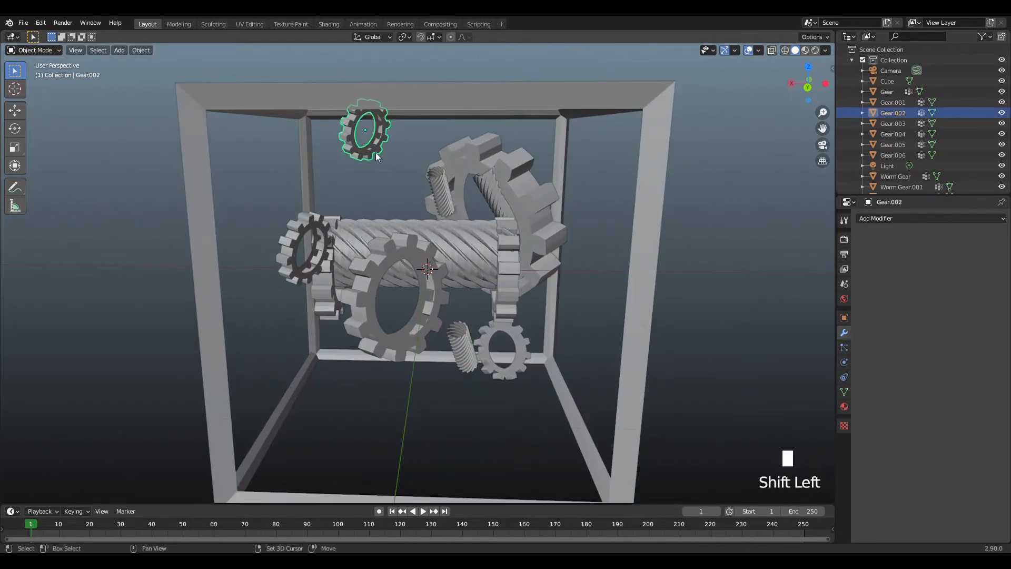
shift+click(397, 237)
shift+click(420, 224)
shift+click(448, 192)
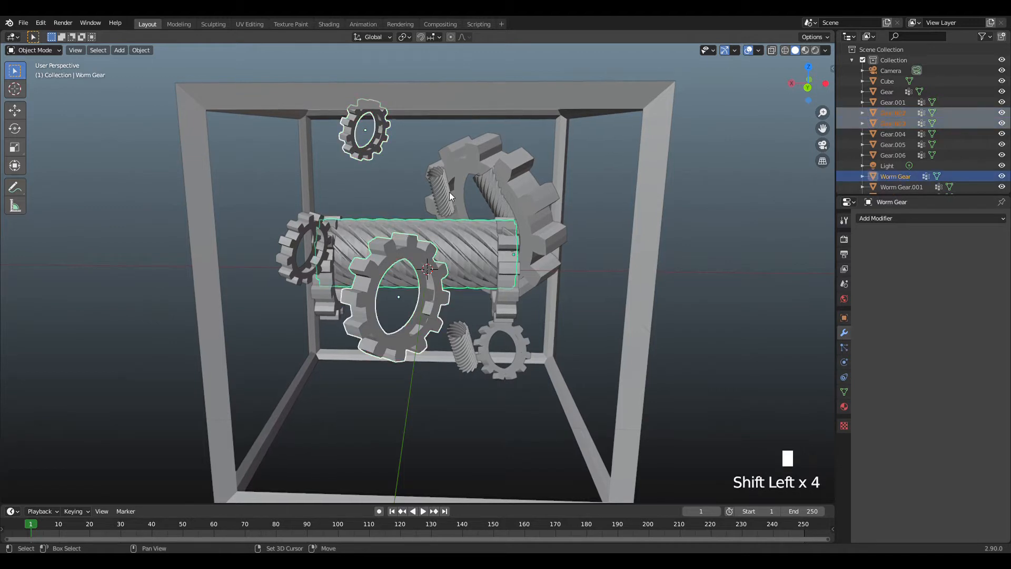
shift+click(494, 189)
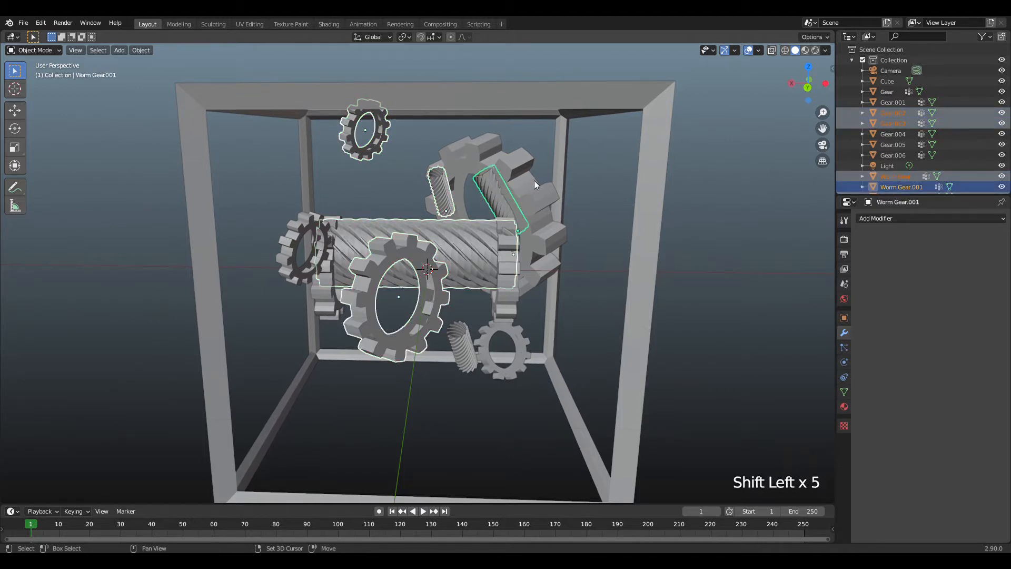
shift+click(464, 203)
shift+click(294, 231)
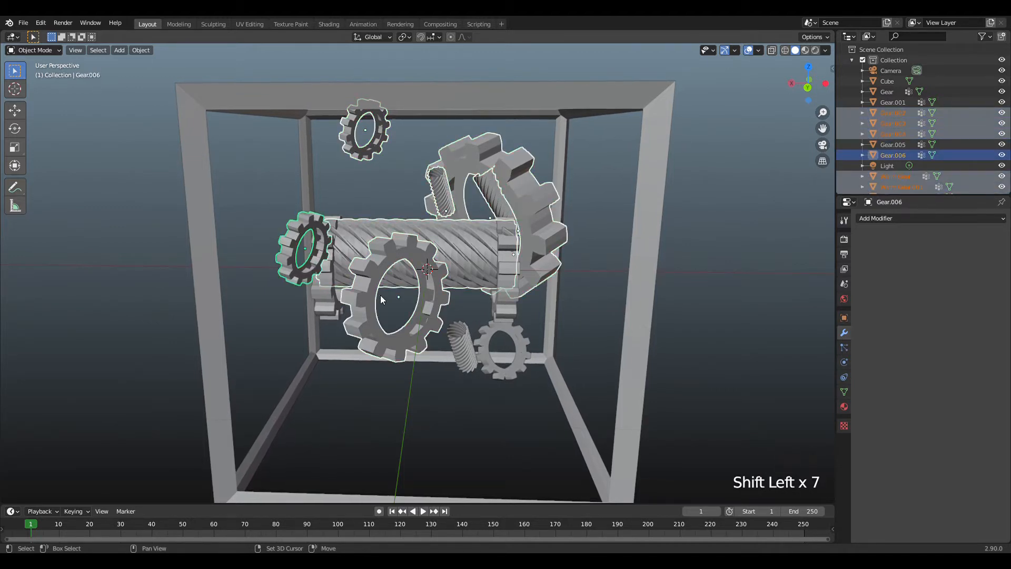
shift+click(473, 333)
shift+click(491, 327)
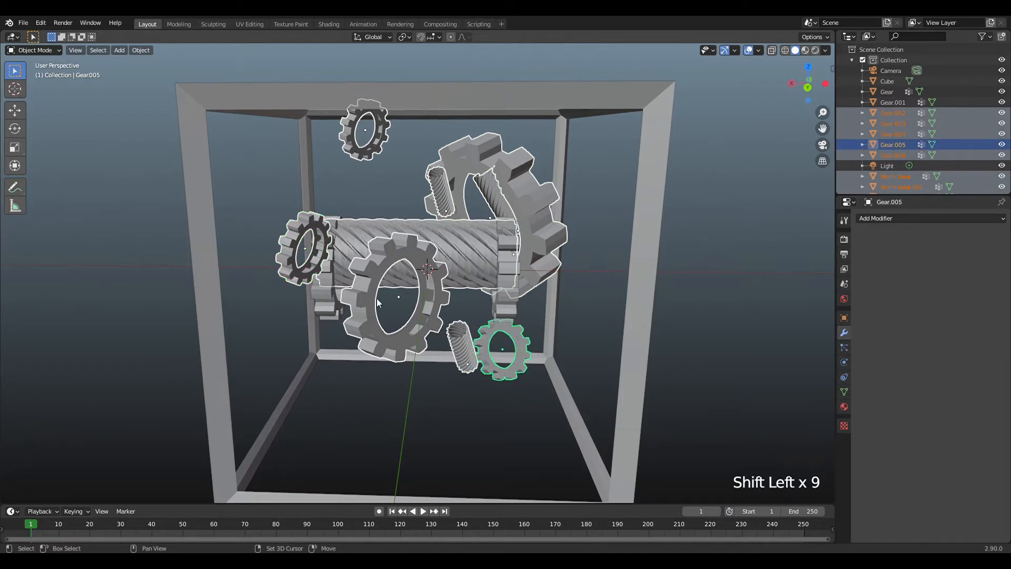
shift+click(331, 295)
key(m)
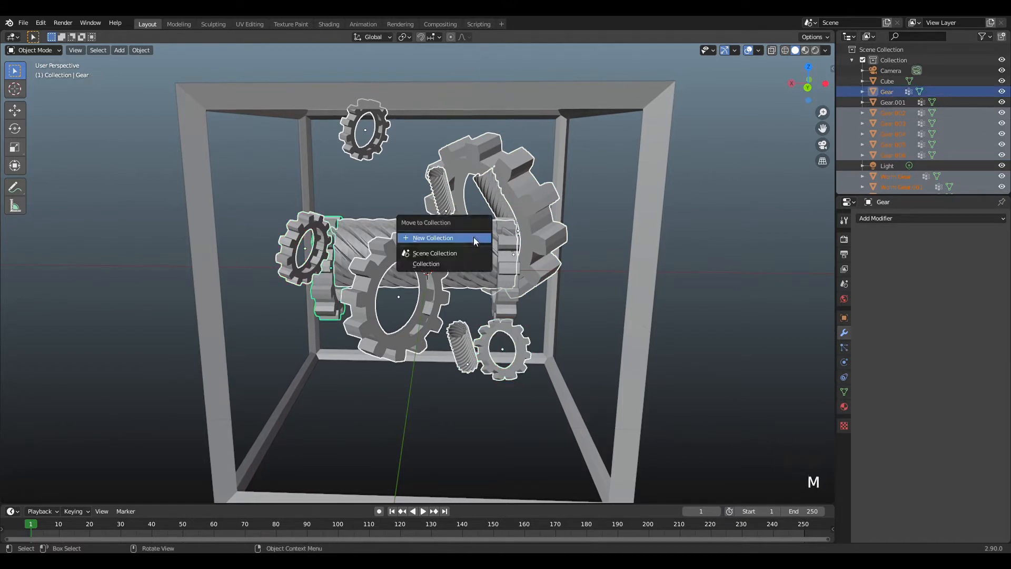
click(473, 238)
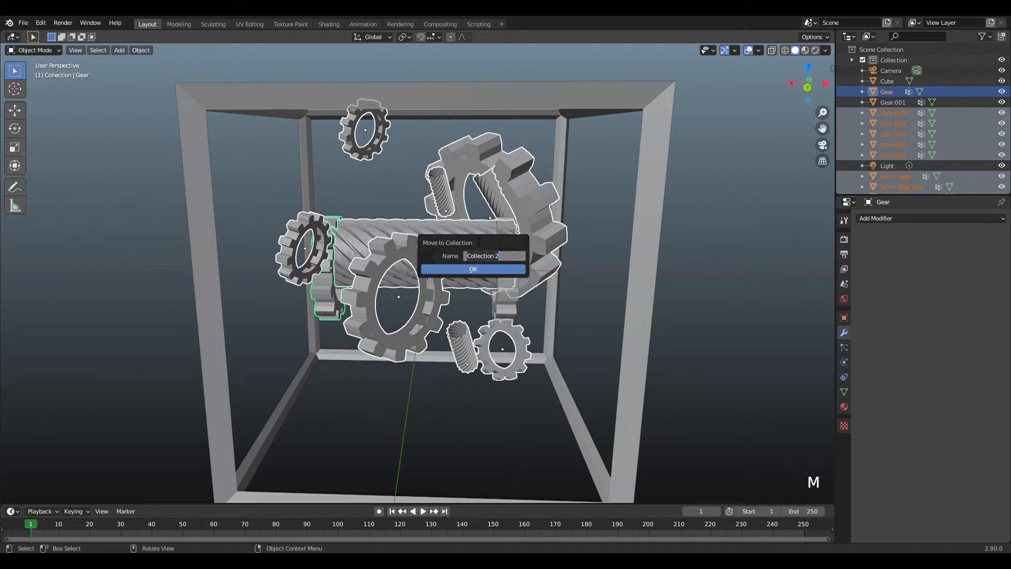
text(gears)
key(Return)
click(495, 270)
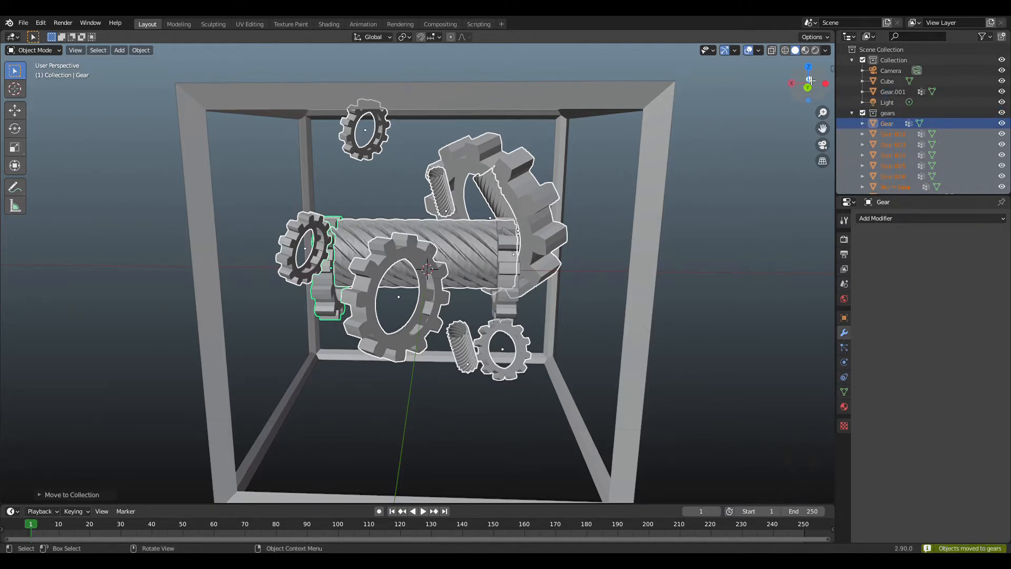
Add a new mesh cube at the origin, enclosing the gears inside the frame.
drag(810, 80, 761, 77)
scroll(743, 95, down, 2)
key(shift+a)
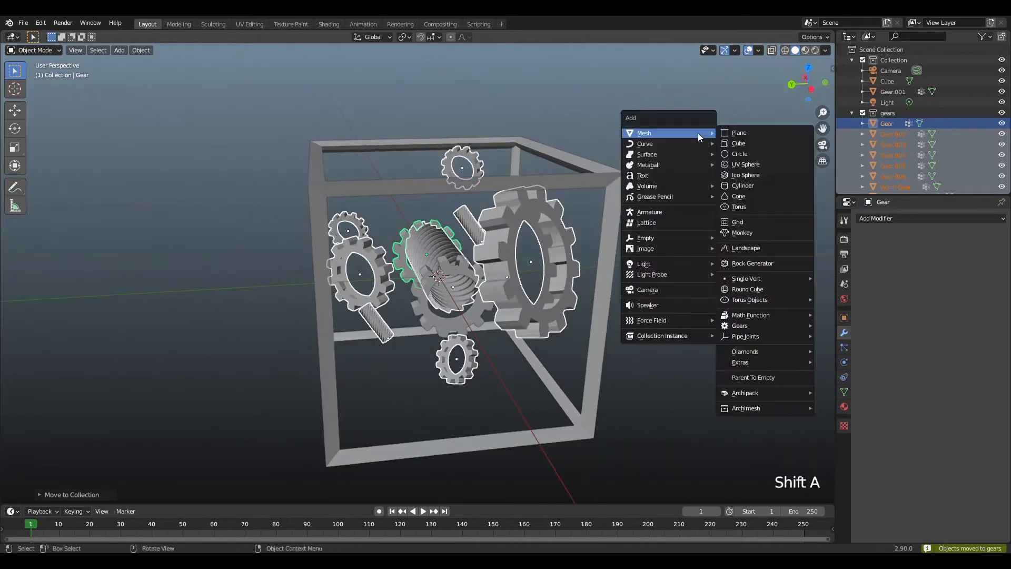
click(747, 146)
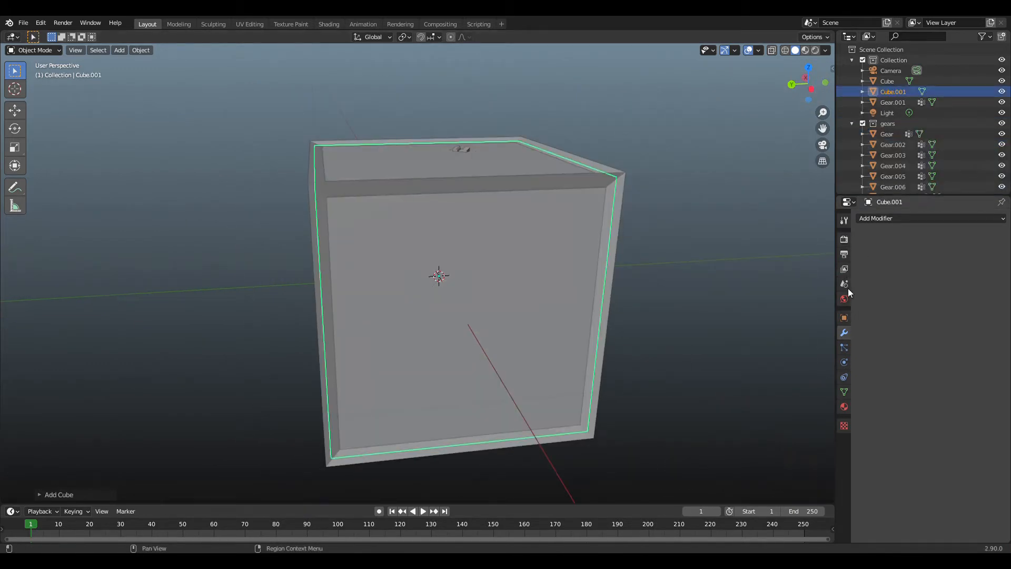
Set the new cube's viewport display to Bounds so the gears inside it can be seen.
click(844, 317)
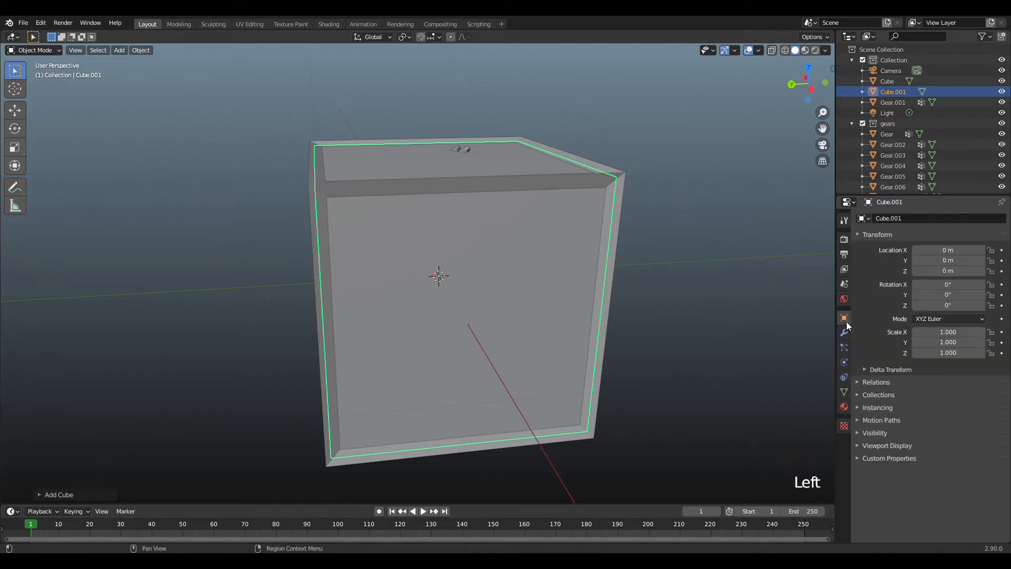
click(887, 446)
scroll(897, 424, down, 11)
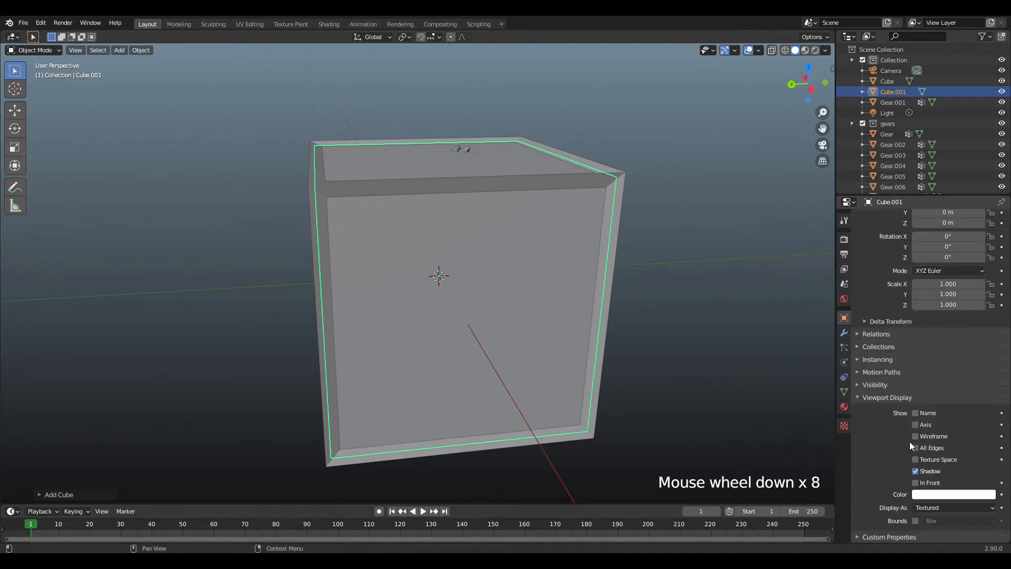
click(927, 506)
click(934, 491)
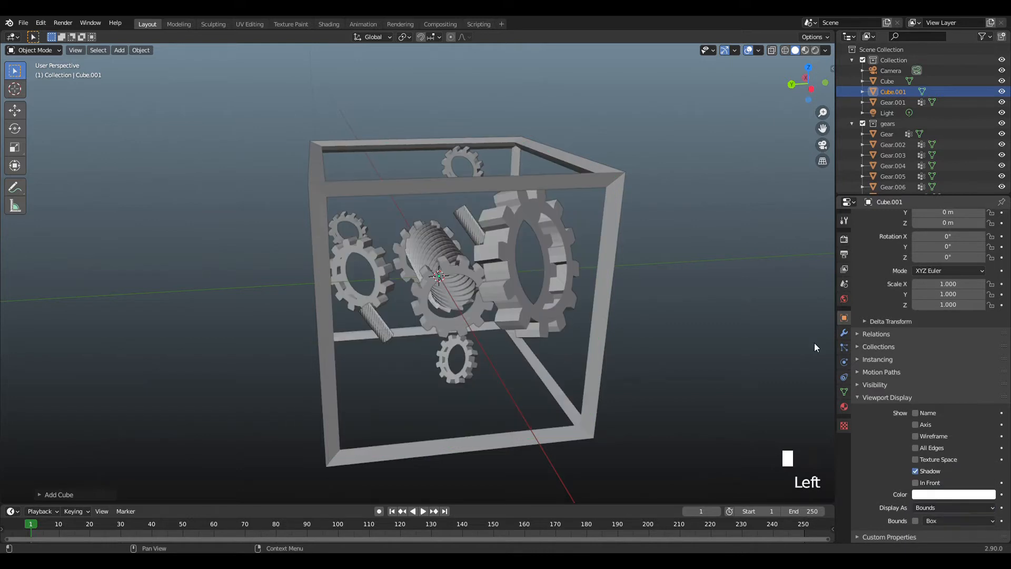
Add an emitter particle system to the new cube and set its particle number to 100.
click(845, 348)
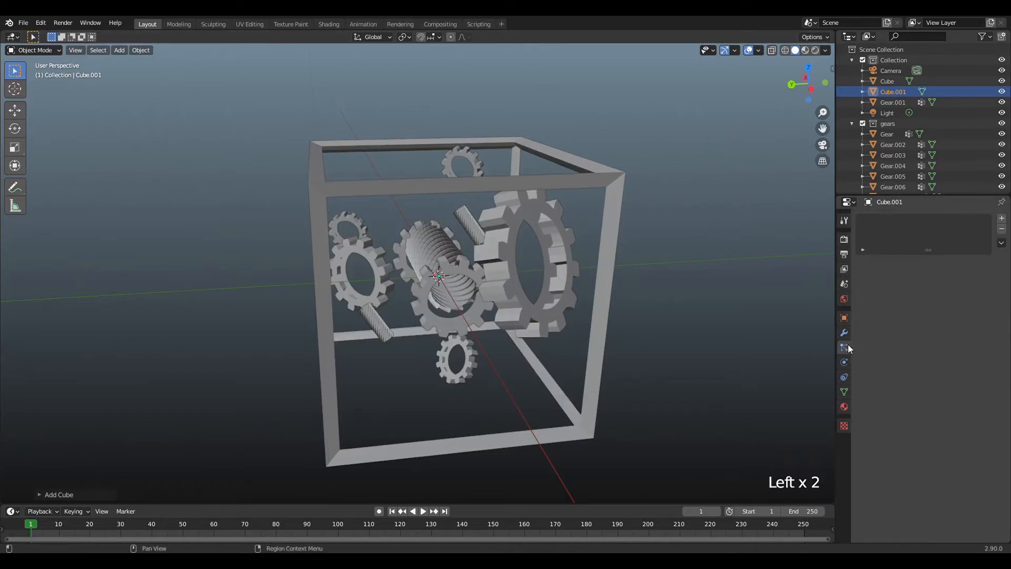
click(1002, 218)
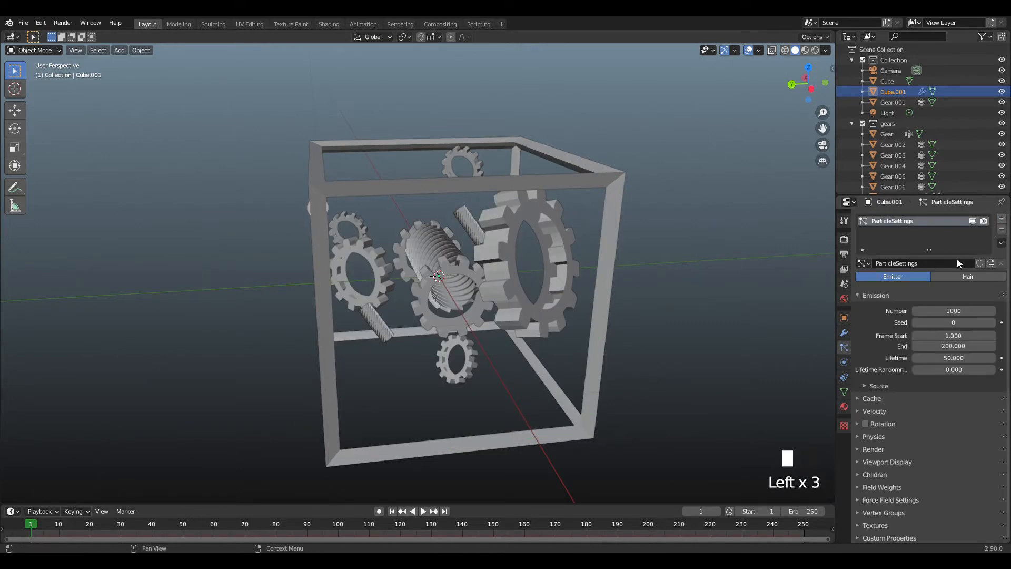
scroll(625, 153, down, 1)
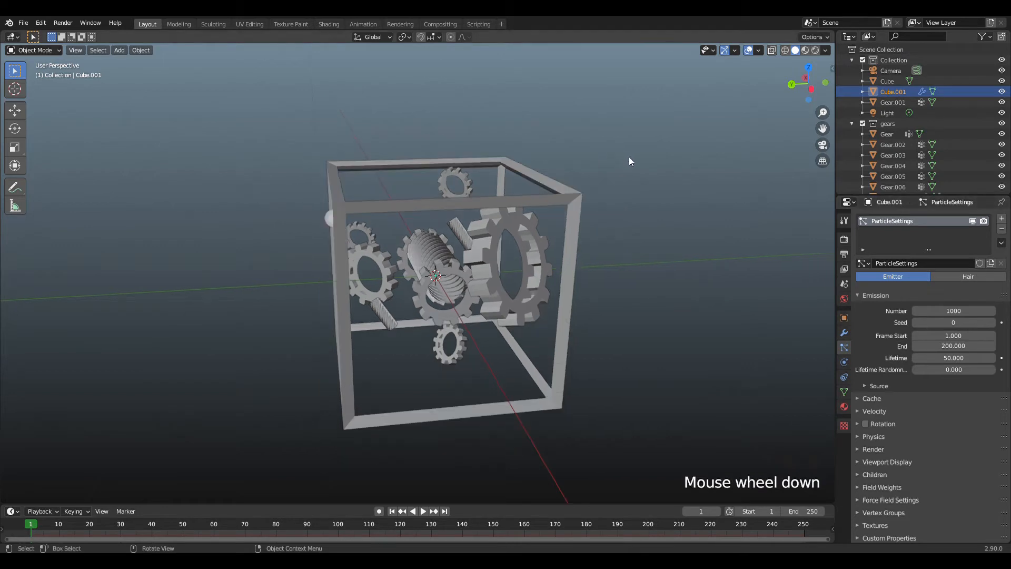
scroll(627, 157, up, 1)
click(962, 313)
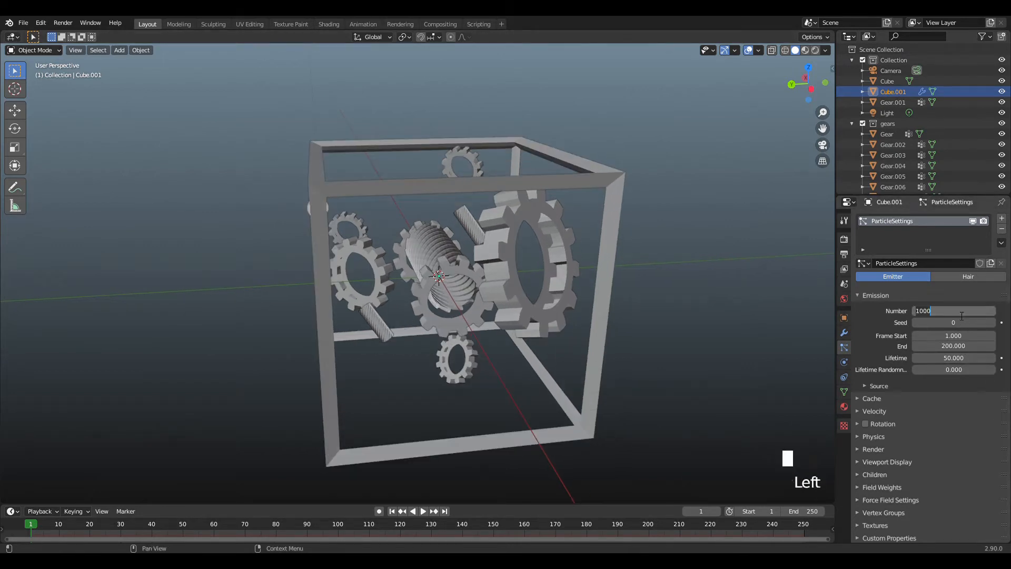
text(100)
key(Return)
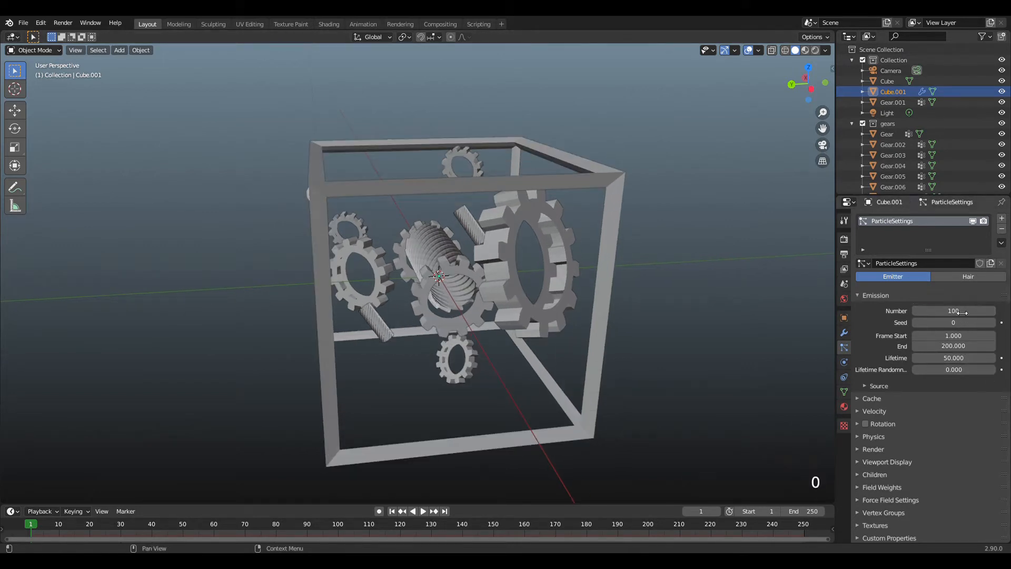
Try a particle number of 1000 for the emitter and return it to 100.
scroll(955, 380, down, 2)
scroll(952, 376, down, 1)
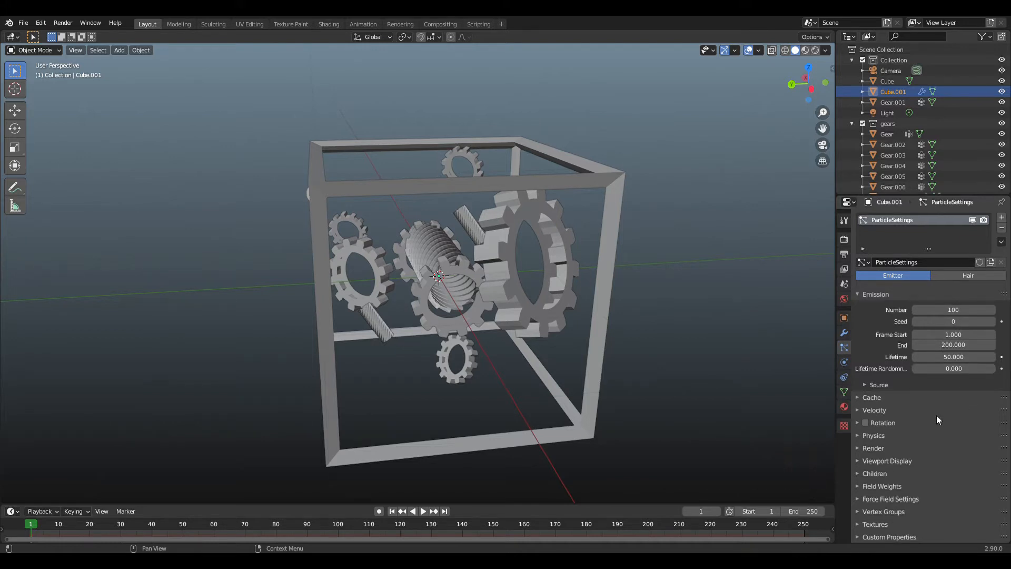
click(963, 311)
text(1000)
key(Return)
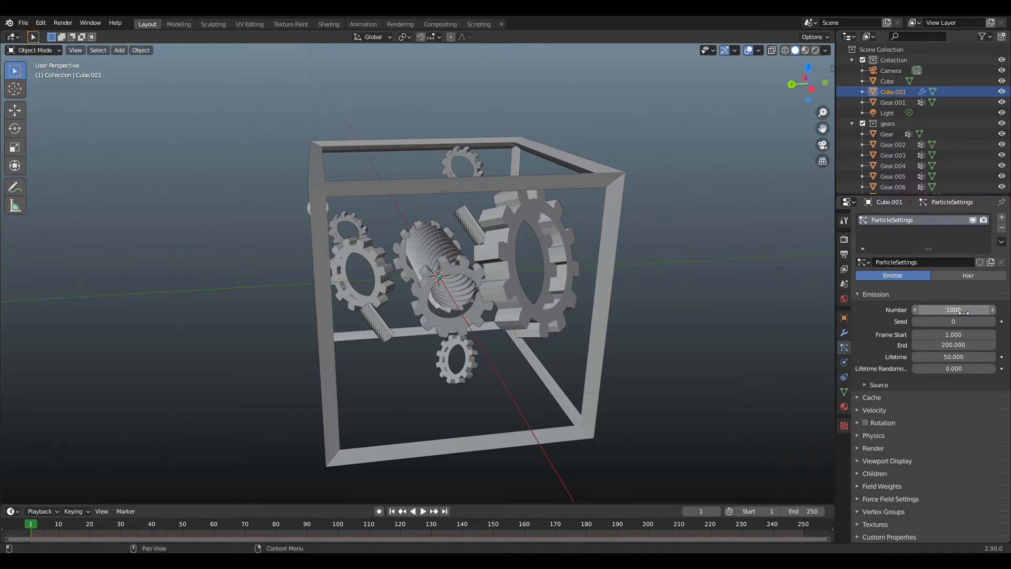
click(963, 312)
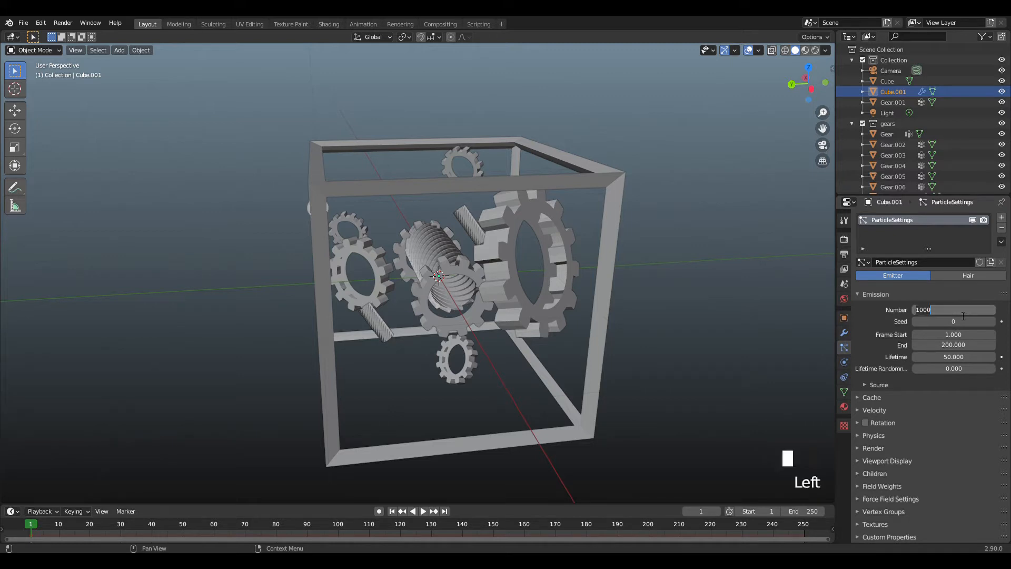
text(100)
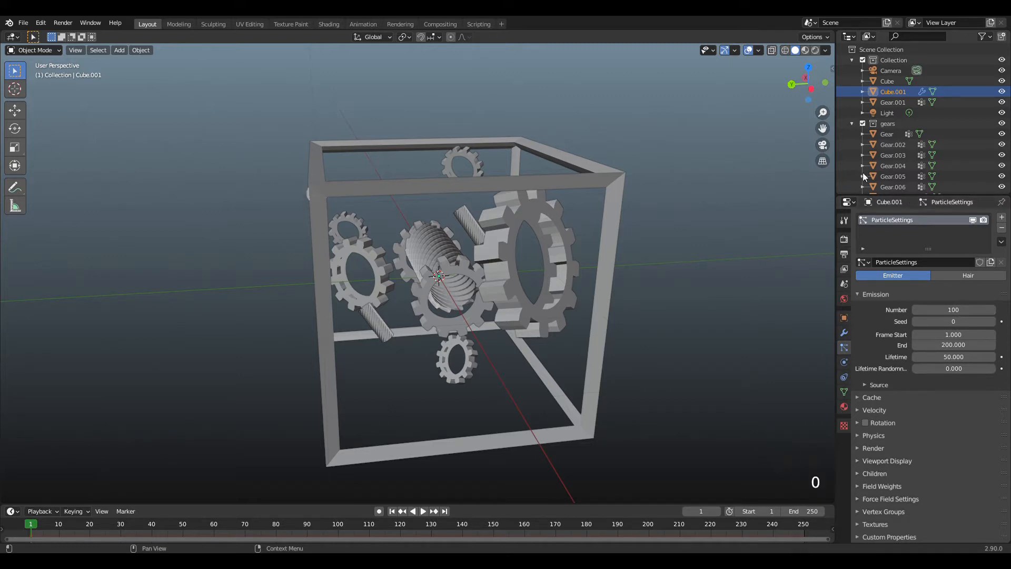
Render the particles as a collection, using gears as the instance collection with Whole Collection enabled.
drag(823, 86, 790, 94)
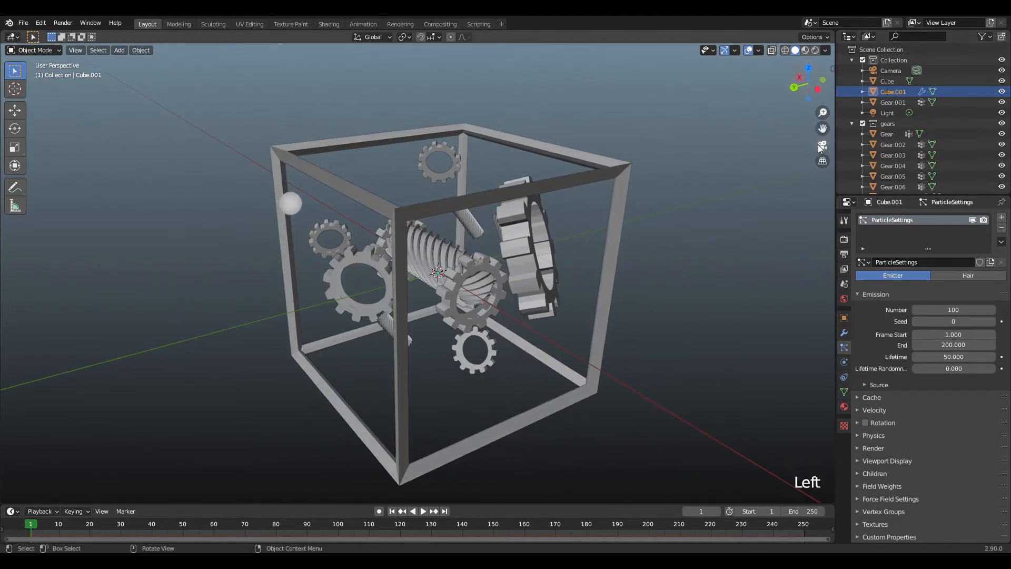
scroll(835, 332, up, 1)
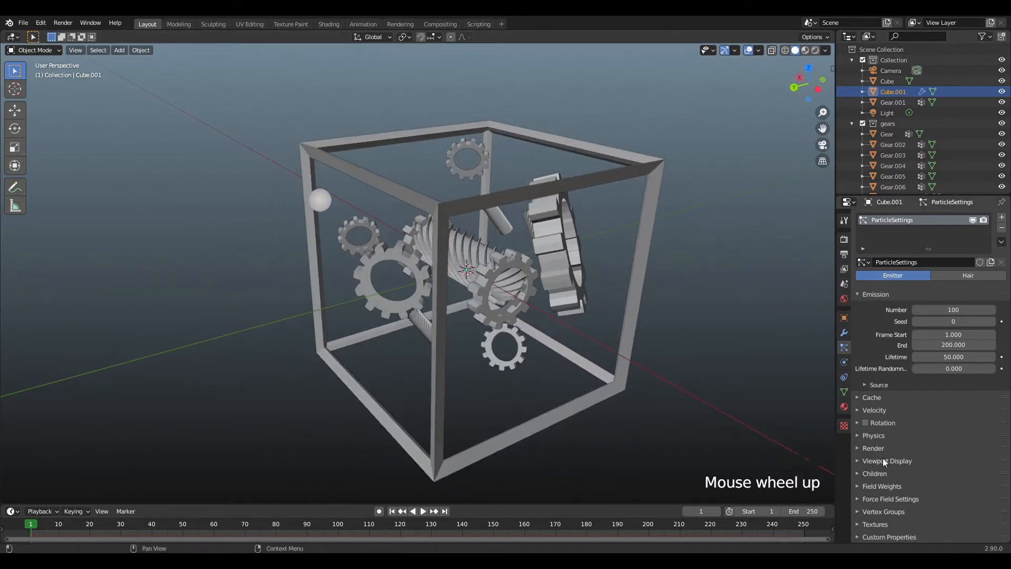
click(895, 447)
scroll(912, 440, down, 2)
click(946, 422)
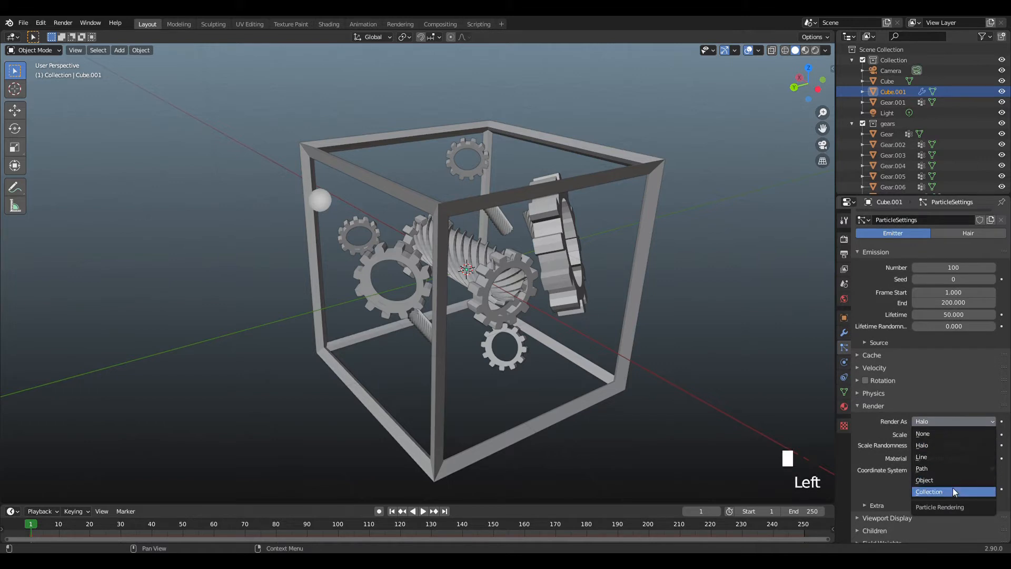
click(953, 488)
scroll(946, 468, down, 3)
click(943, 435)
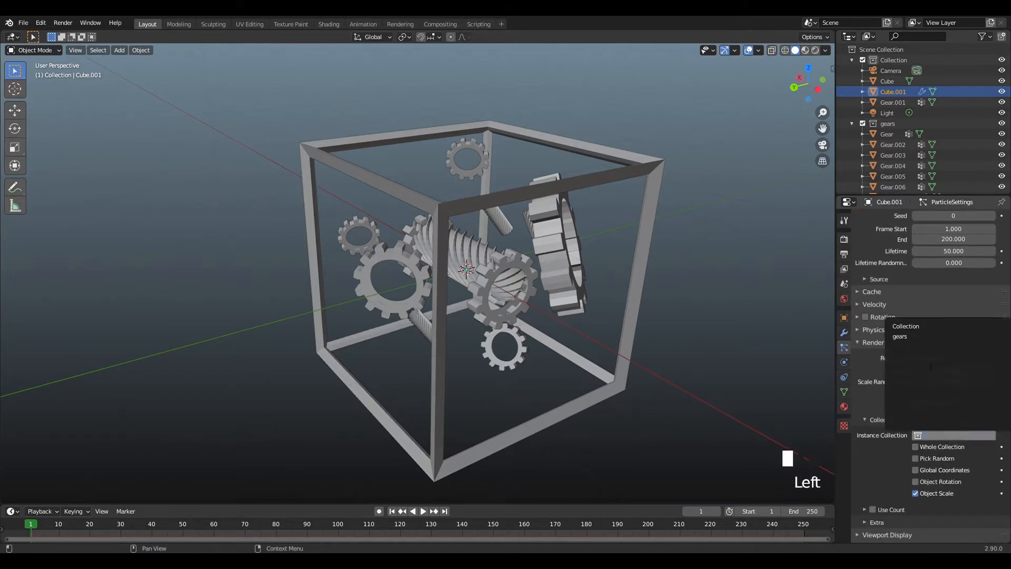
click(922, 336)
scroll(937, 434, down, 2)
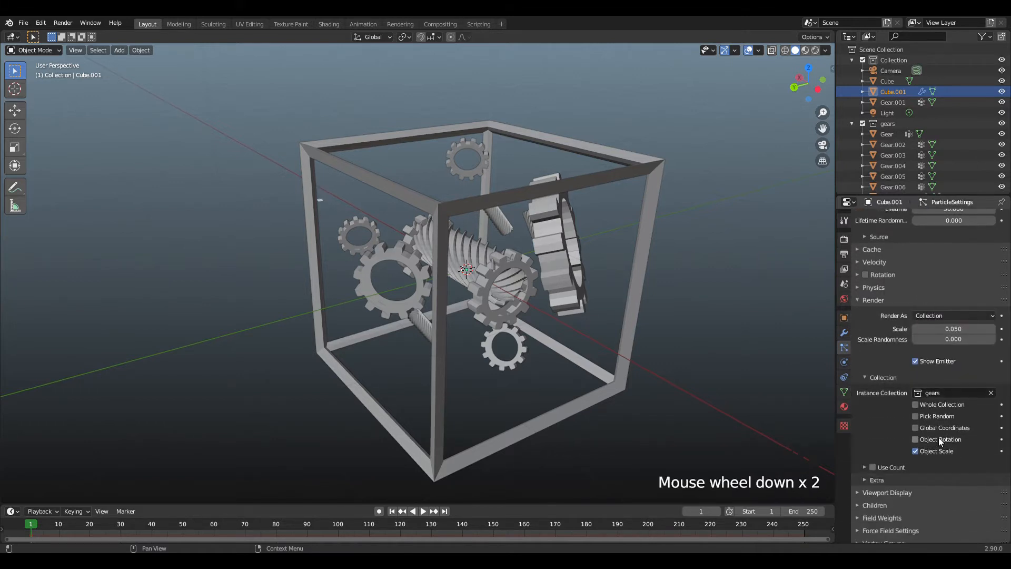
click(927, 403)
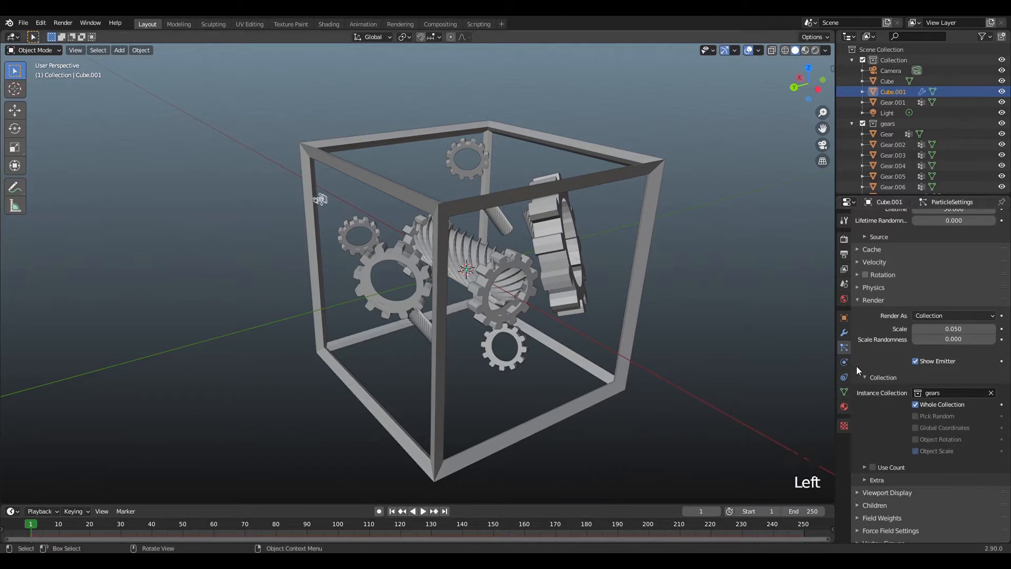
Review the emitter's emission and collection render settings and check the particle in the view.
scroll(939, 421, up, 3)
scroll(934, 413, up, 5)
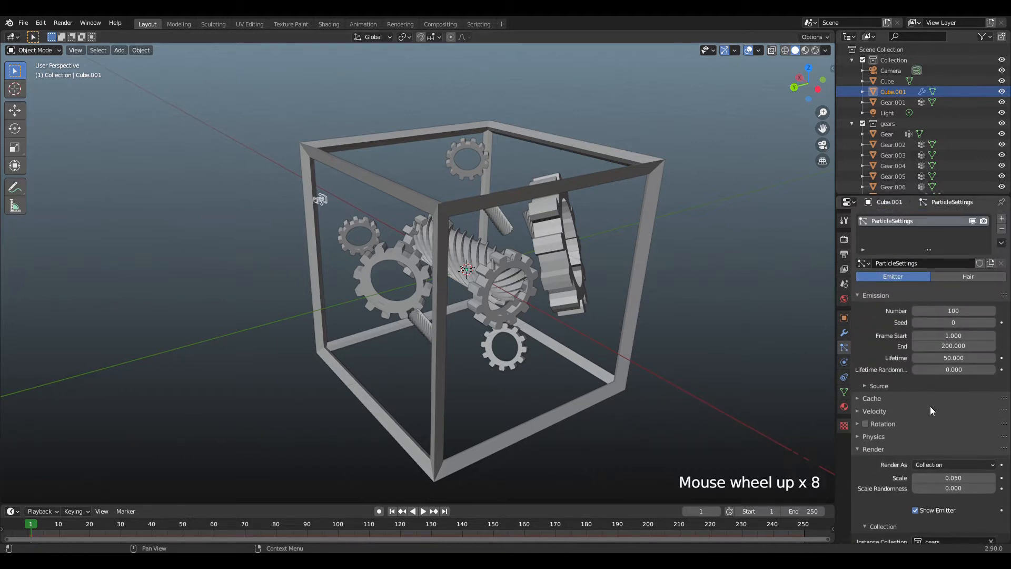
scroll(931, 406, down, 8)
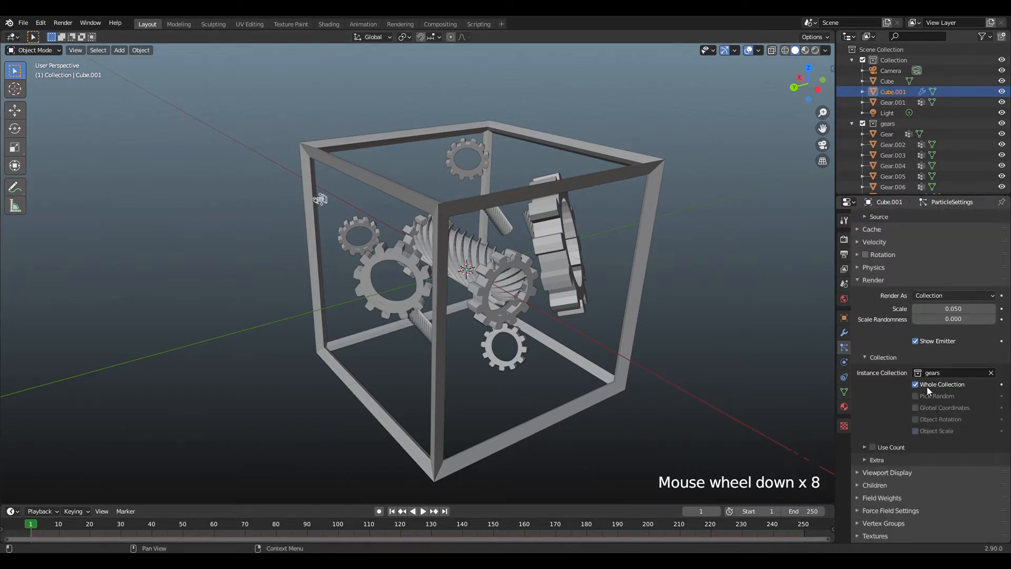
scroll(690, 152, down, 1)
scroll(743, 155, up, 1)
click(940, 385)
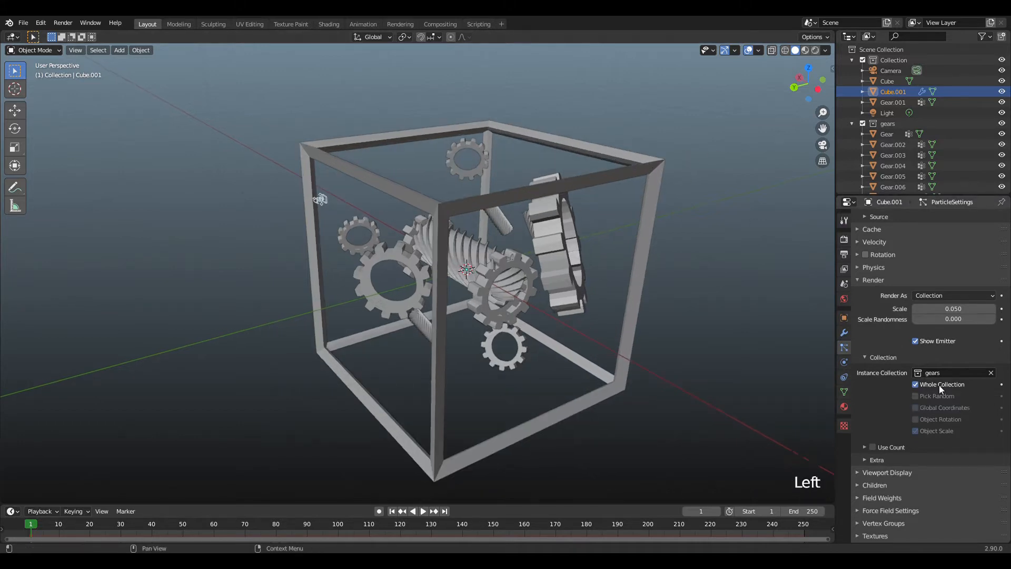
drag(823, 128, 773, 128)
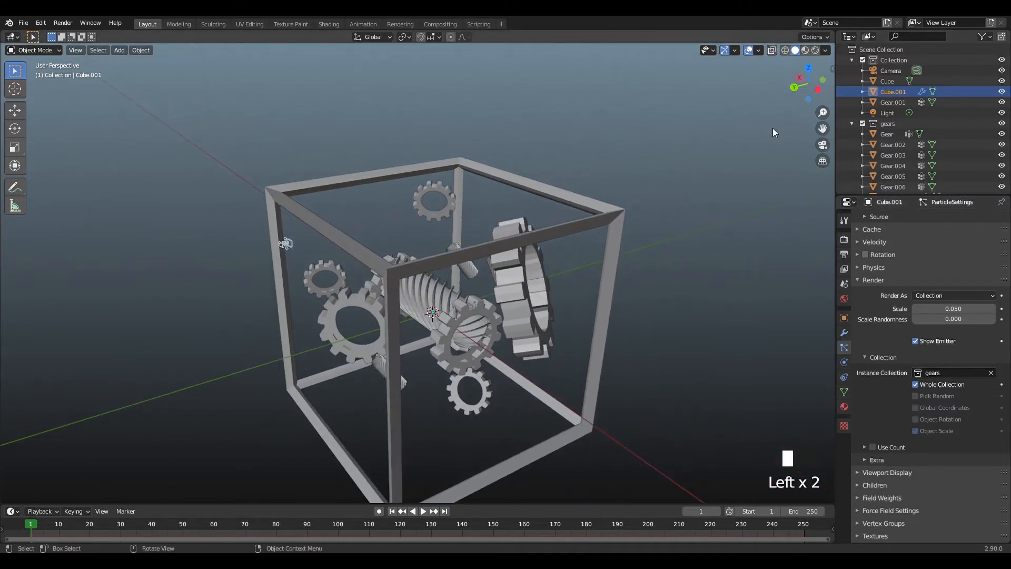
scroll(773, 128, up, 4)
click(520, 266)
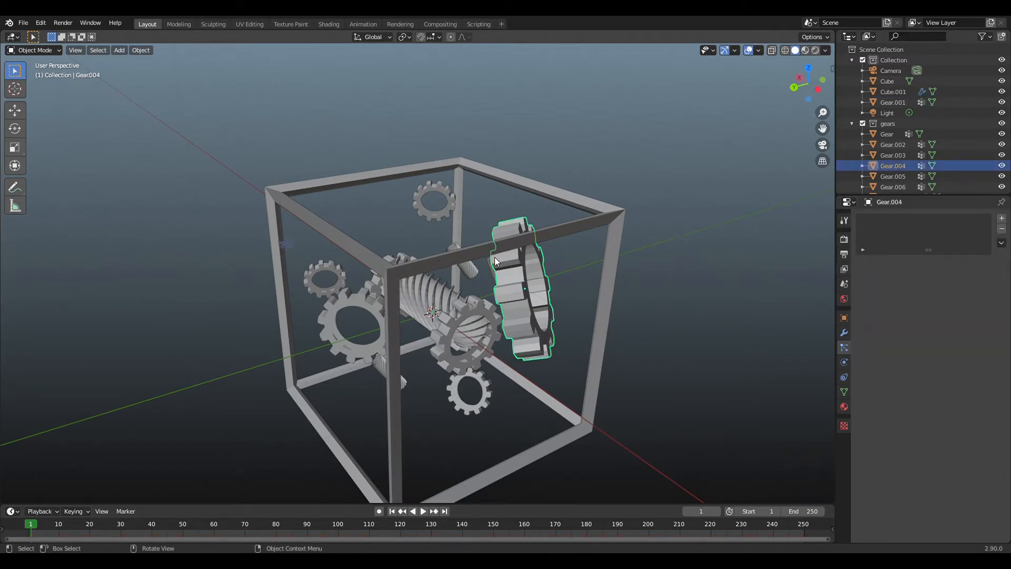
click(517, 190)
click(566, 241)
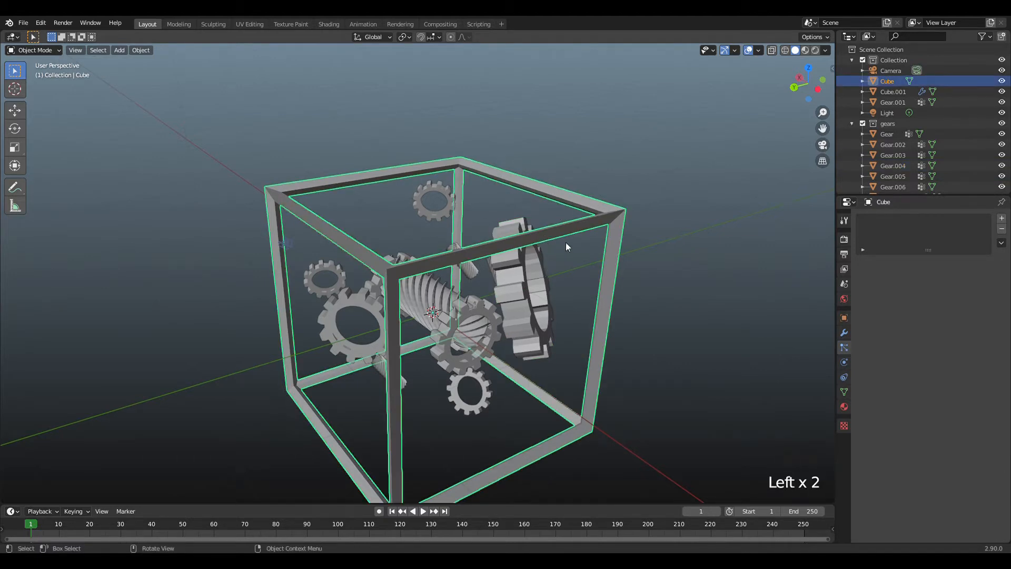
click(573, 233)
click(618, 236)
click(604, 242)
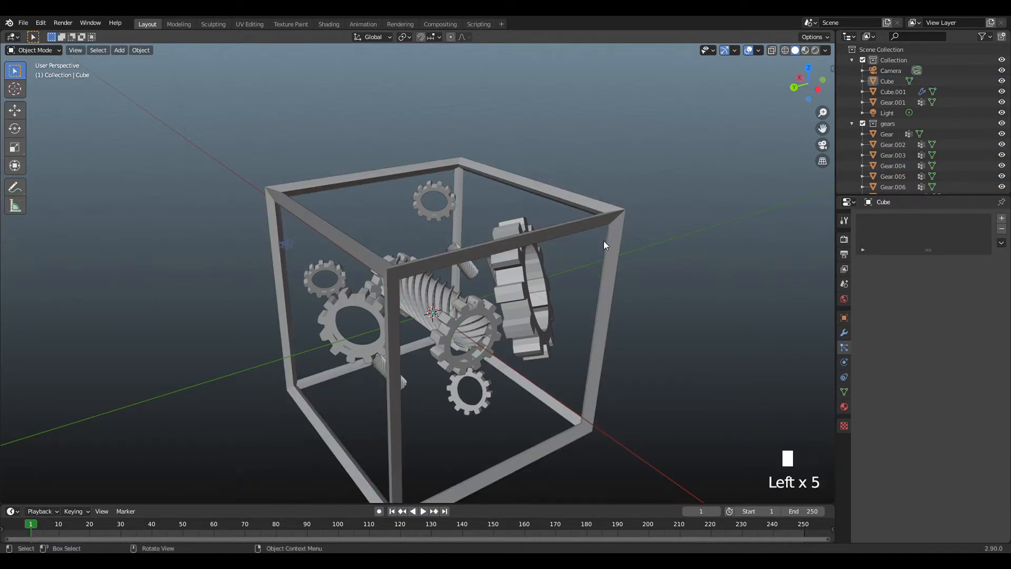
click(611, 258)
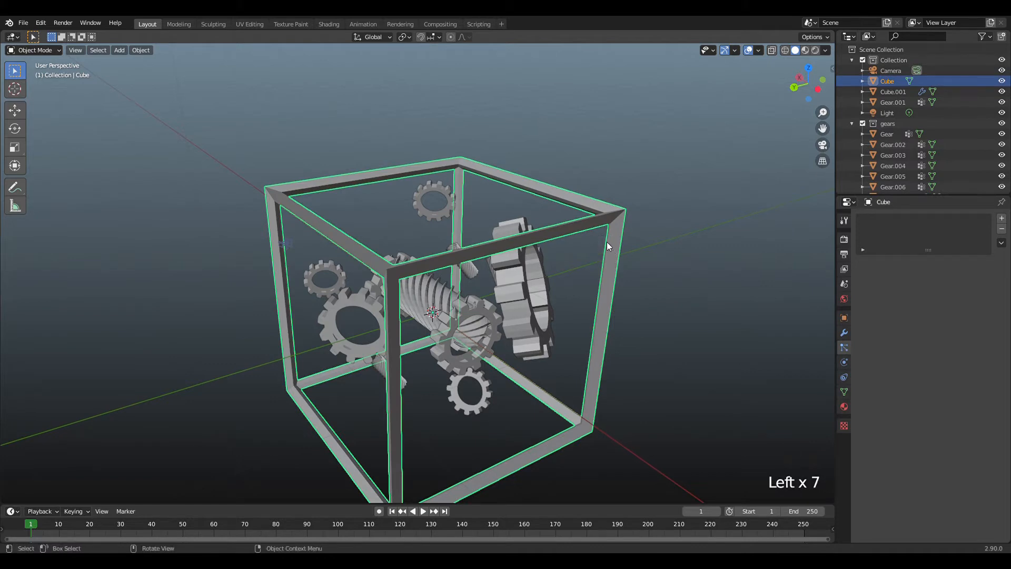
scroll(899, 127, up, 4)
scroll(899, 128, down, 4)
scroll(898, 120, up, 5)
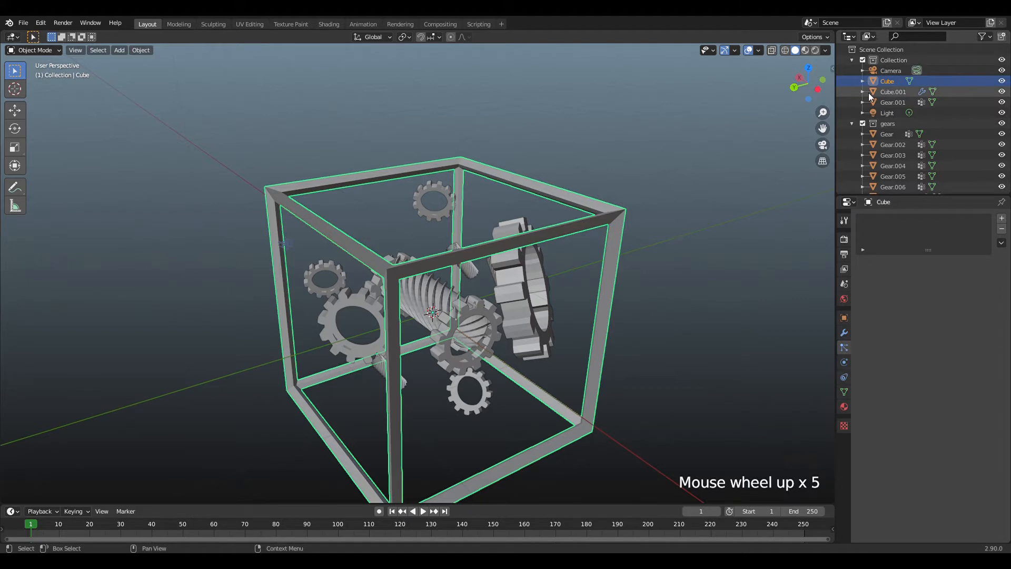
Reselect the emitter cube and examine its particle Viewport Display, Children and Field Weights settings.
click(870, 93)
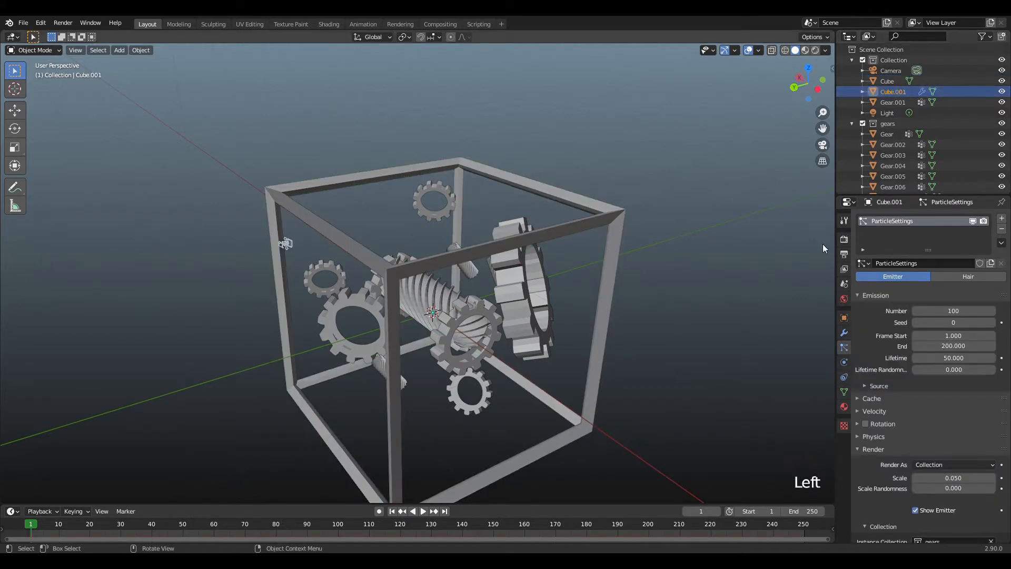
scroll(955, 347, down, 11)
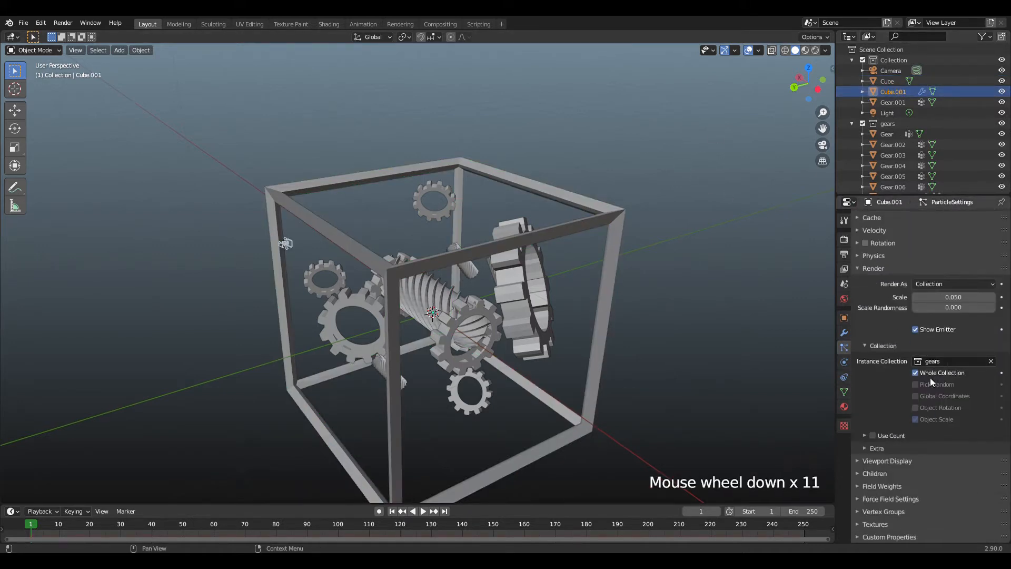
scroll(896, 453, down, 4)
click(895, 458)
scroll(901, 466, down, 7)
click(902, 473)
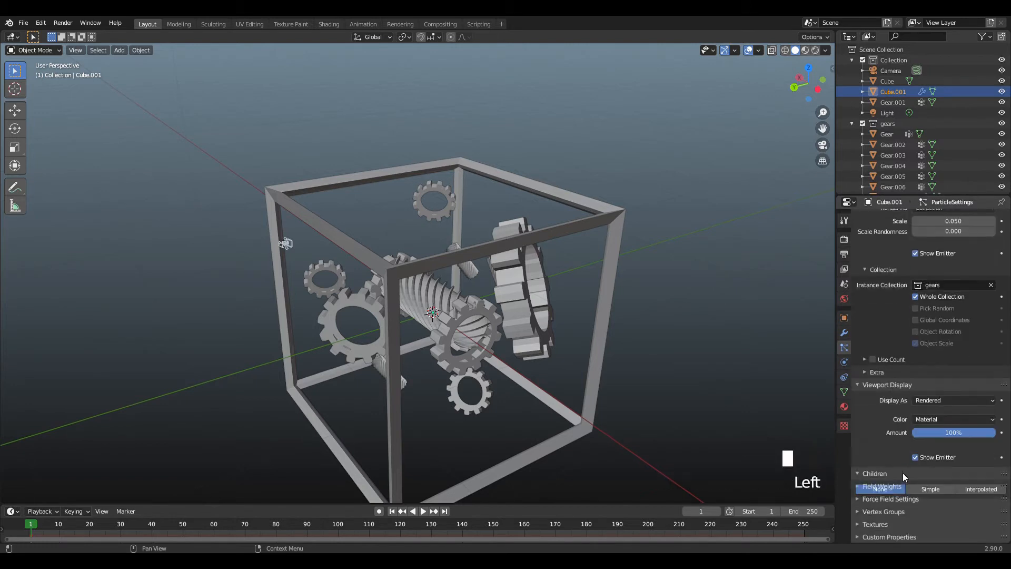
scroll(903, 475, down, 8)
click(904, 486)
scroll(904, 487, down, 9)
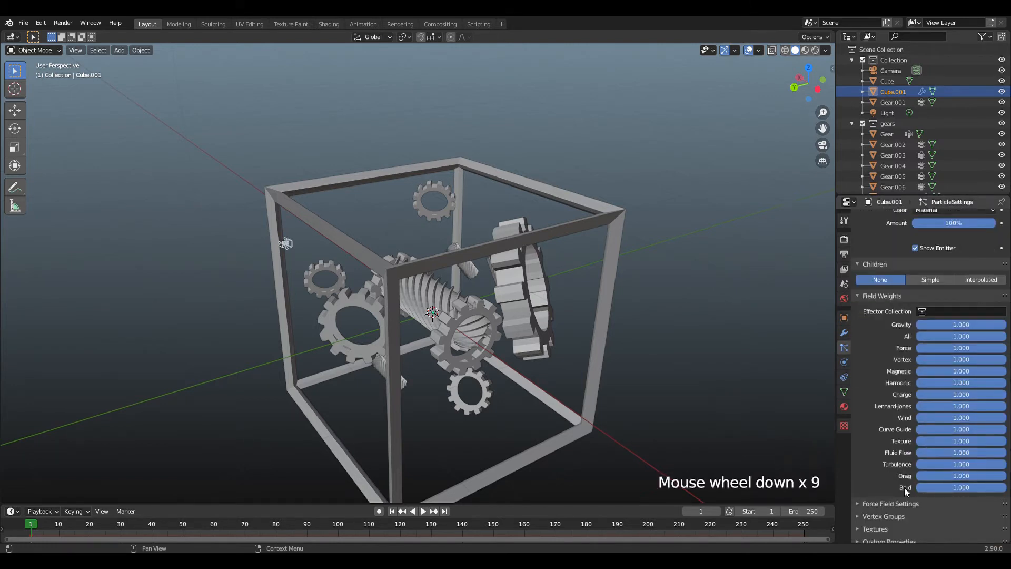
Enable Rotation for the emitter cube's particles and expand its settings.
scroll(900, 454, up, 18)
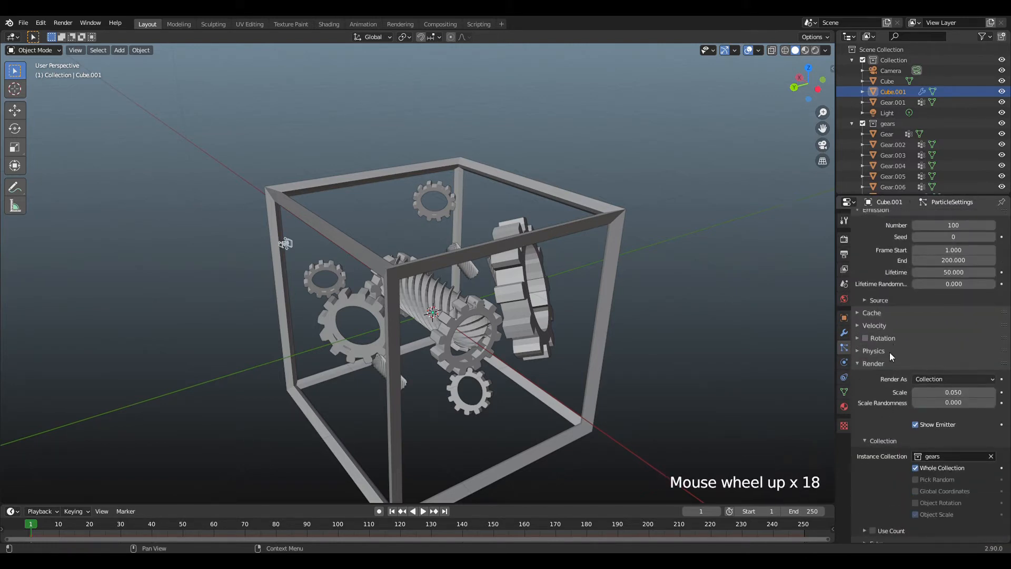
click(889, 338)
click(869, 338)
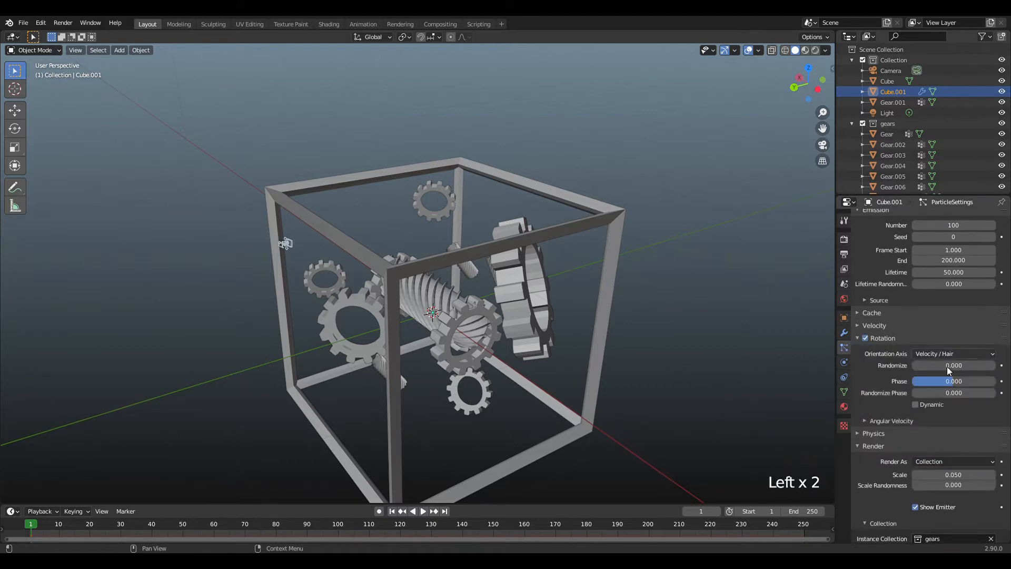
Set the particle rotation's Randomize to 1, Phase to 1 and Randomize Phase to 2.
drag(947, 369, 998, 368)
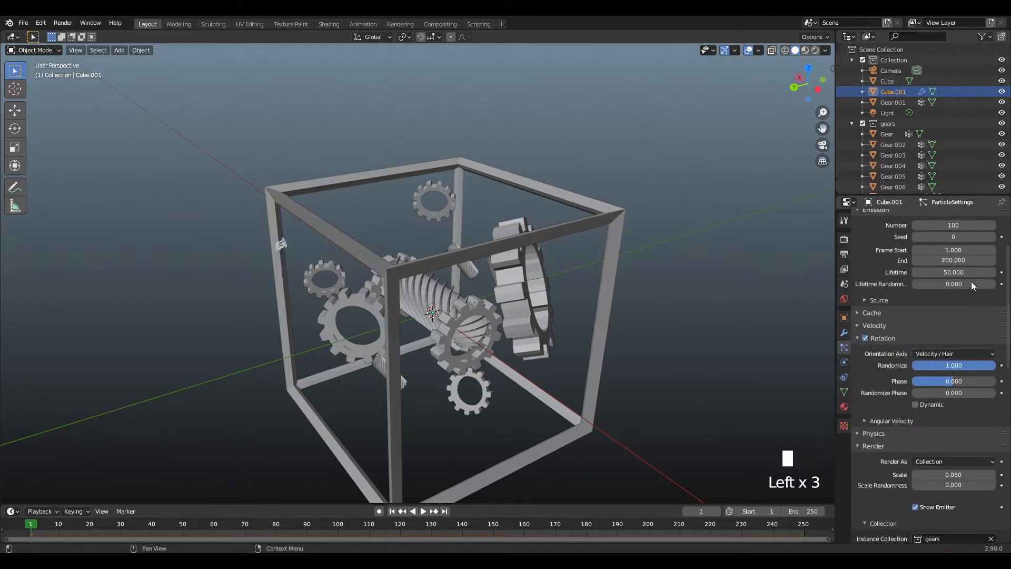
drag(940, 384, 996, 383)
drag(919, 393, 997, 393)
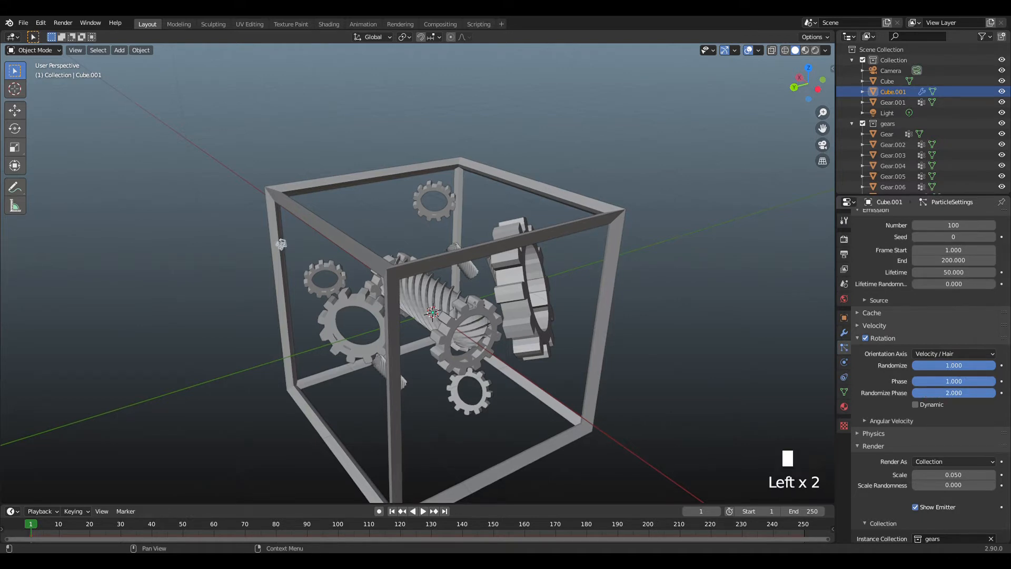
Set the particle emission's Frame Start and End both to 0 and check the particles around the frame.
click(972, 251)
text(0)
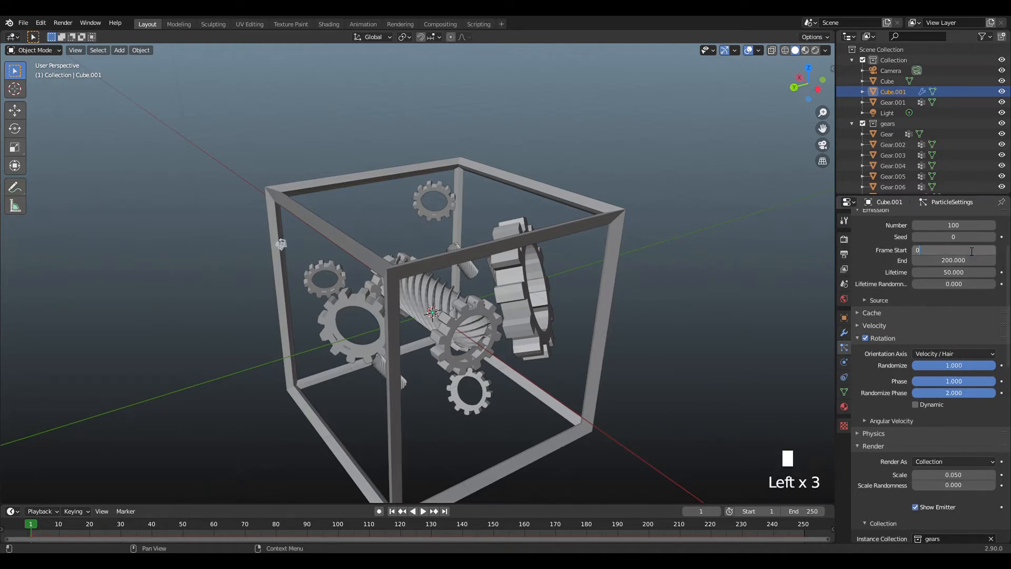
click(966, 260)
text(0)
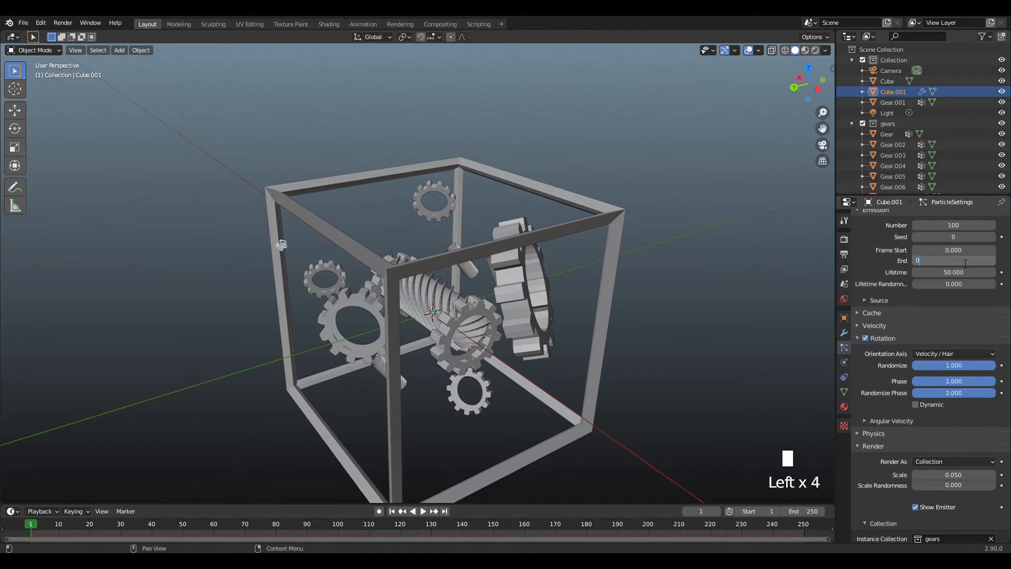
key(Return)
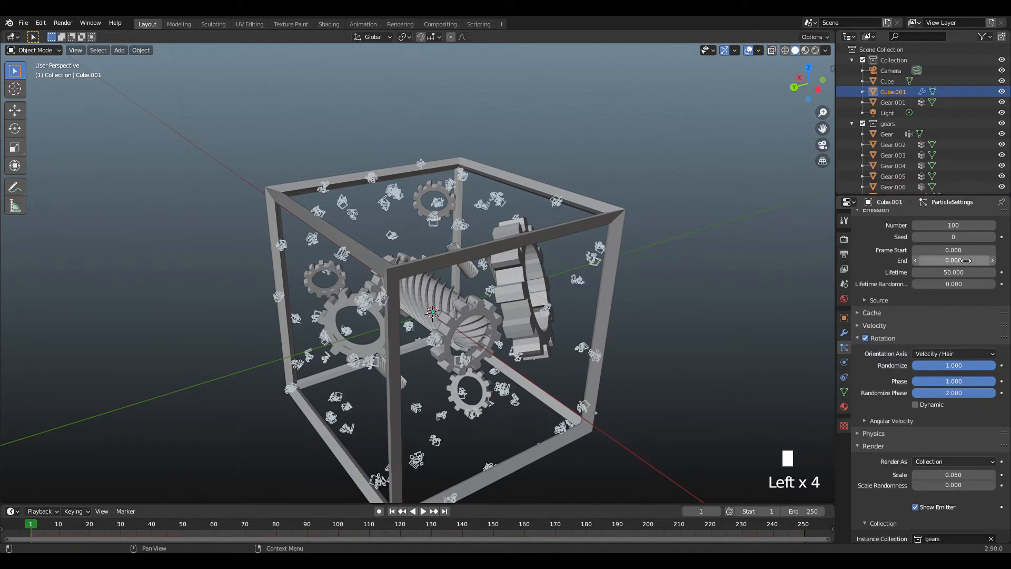
drag(807, 104, 849, 91)
scroll(720, 117, down, 1)
scroll(719, 119, up, 6)
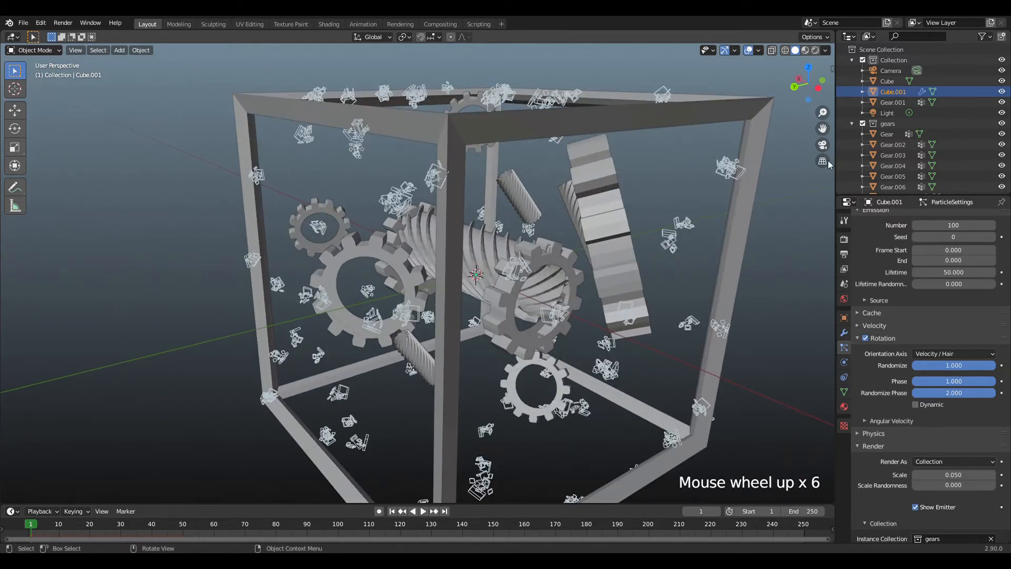
drag(801, 100, 753, 115)
scroll(754, 115, down, 1)
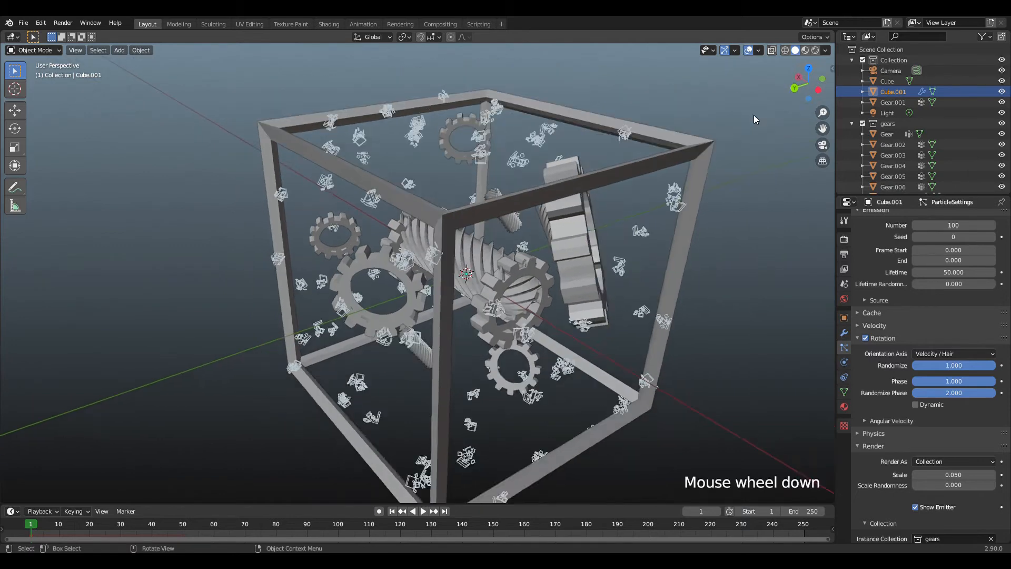
scroll(754, 115, up, 1)
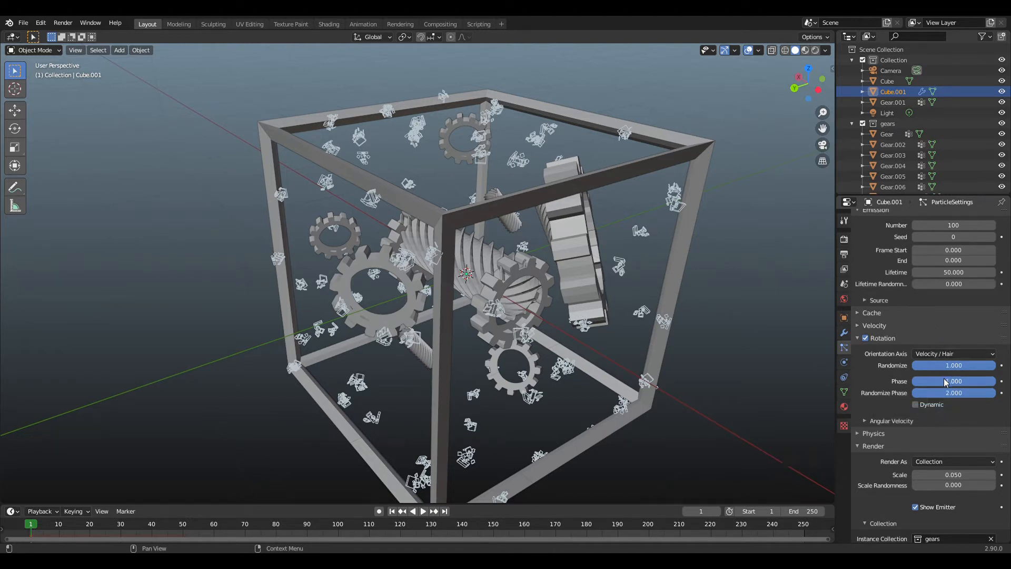
Try a Brownian force in the particles' Newtonian physics and return it to 0.
scroll(914, 425, down, 1)
click(906, 413)
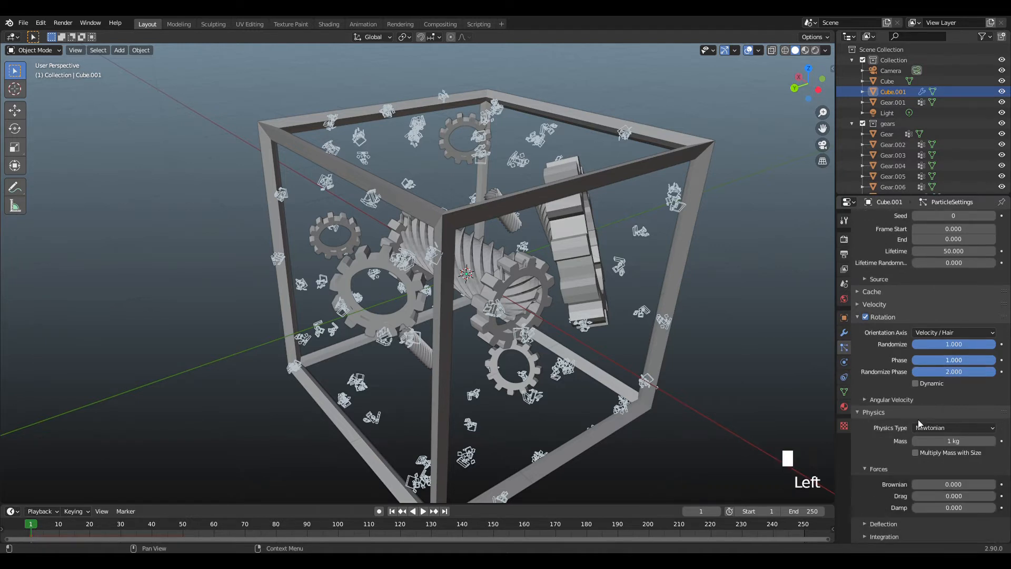
click(946, 427)
click(940, 481)
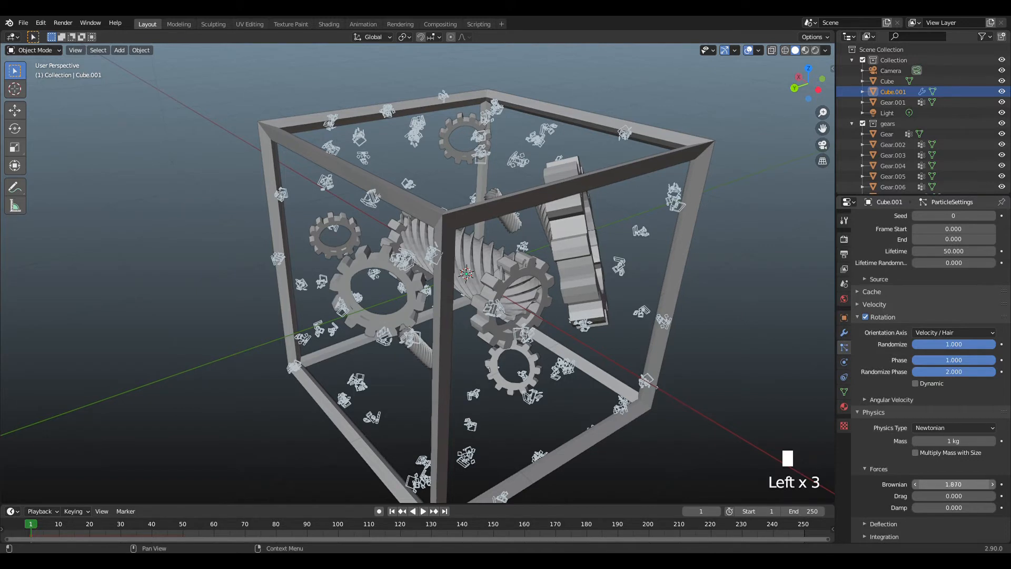
drag(982, 484, 941, 484)
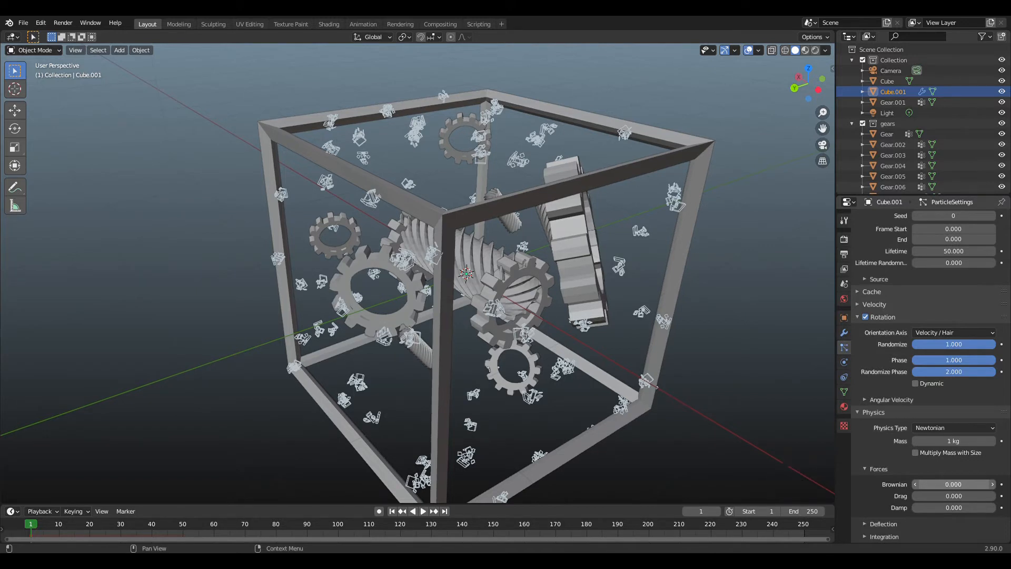
scroll(942, 414, up, 4)
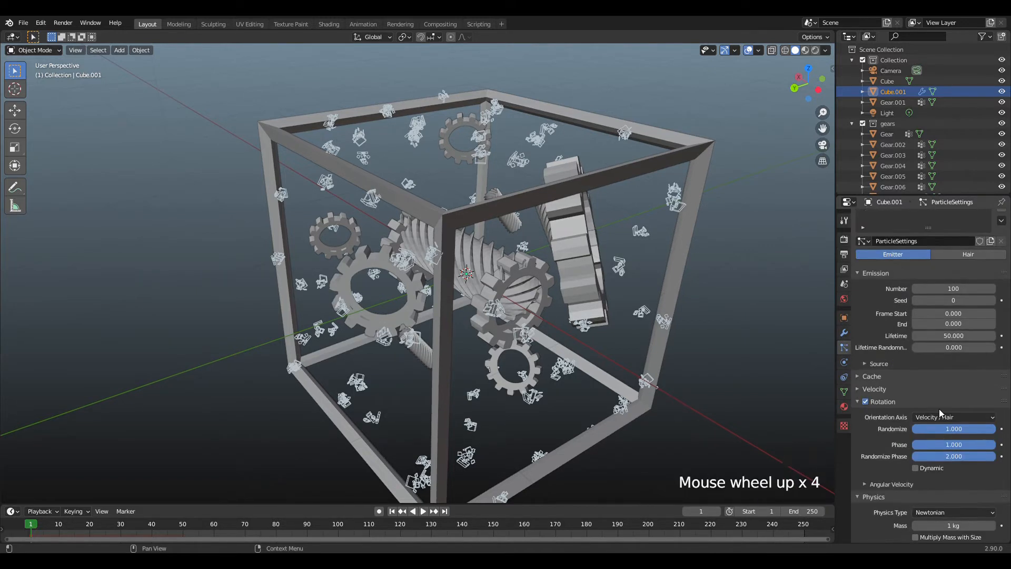
Try Object Z and Global Z as the particles' orientation axis and return it to Velocity / Hair.
click(951, 418)
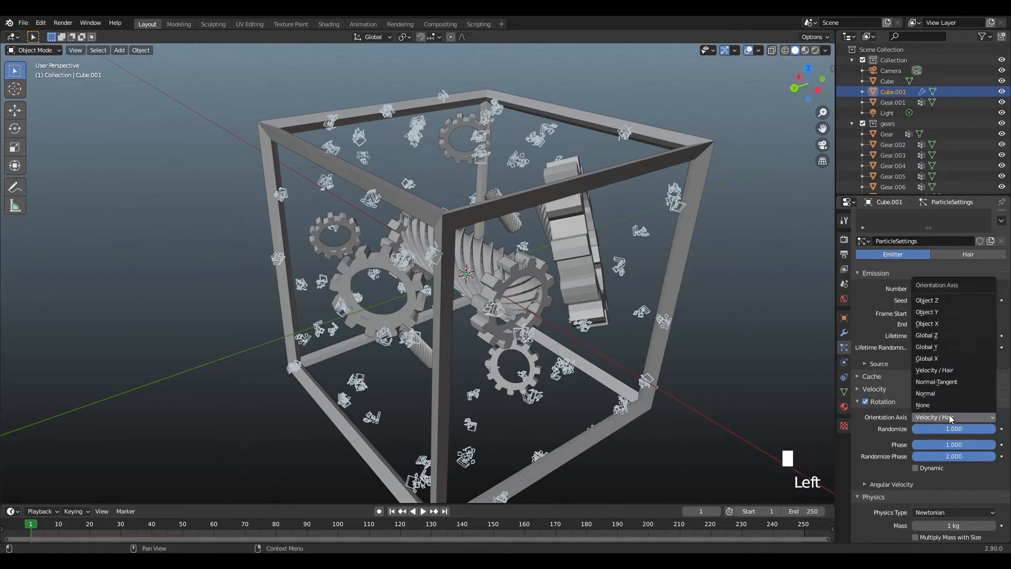
click(947, 304)
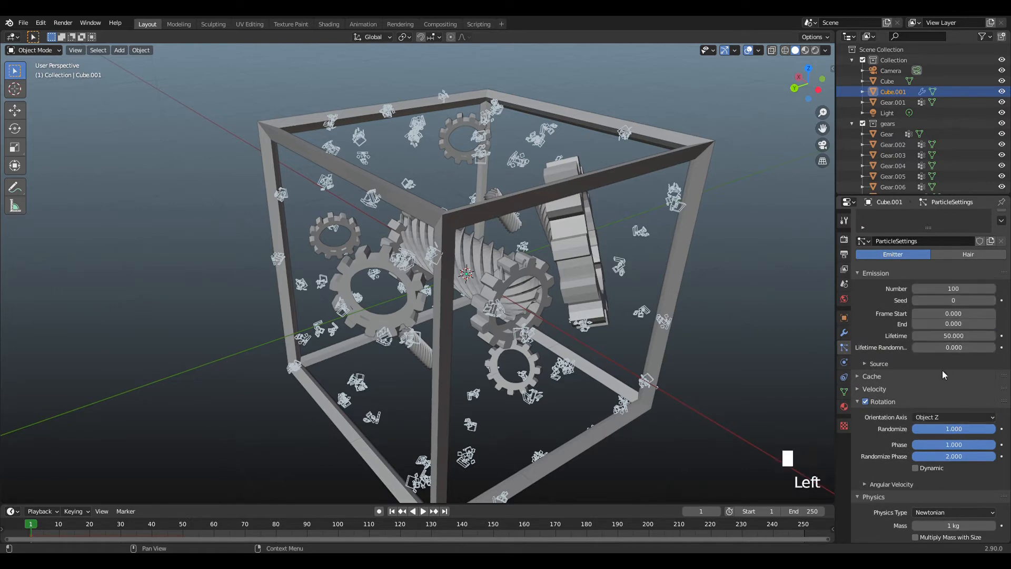
click(951, 417)
click(944, 337)
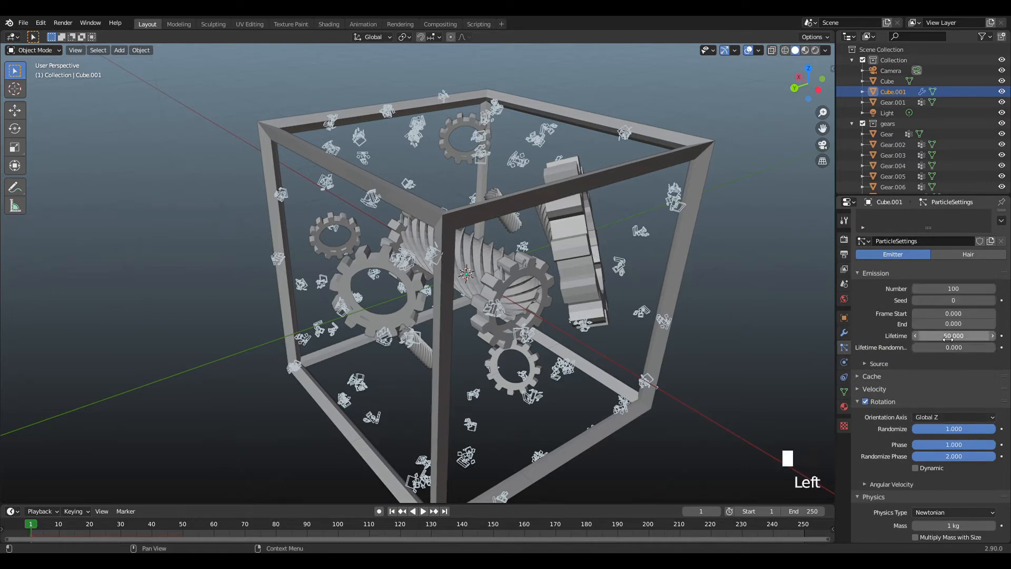
click(943, 419)
click(942, 370)
Expand the particle Velocity settings and examine them along with the emission, physics and render settings.
click(911, 388)
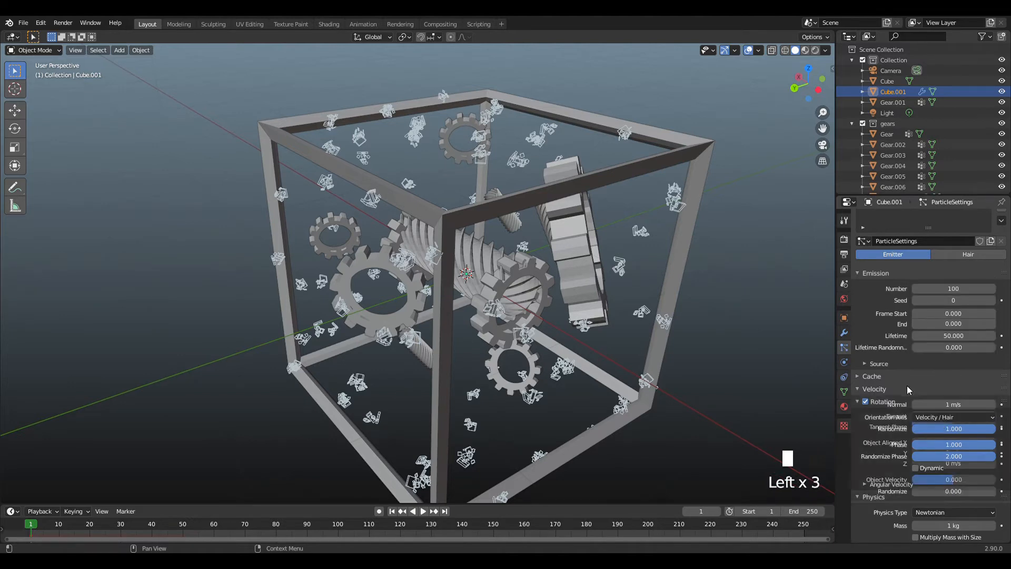
scroll(911, 382, down, 6)
scroll(906, 425, down, 12)
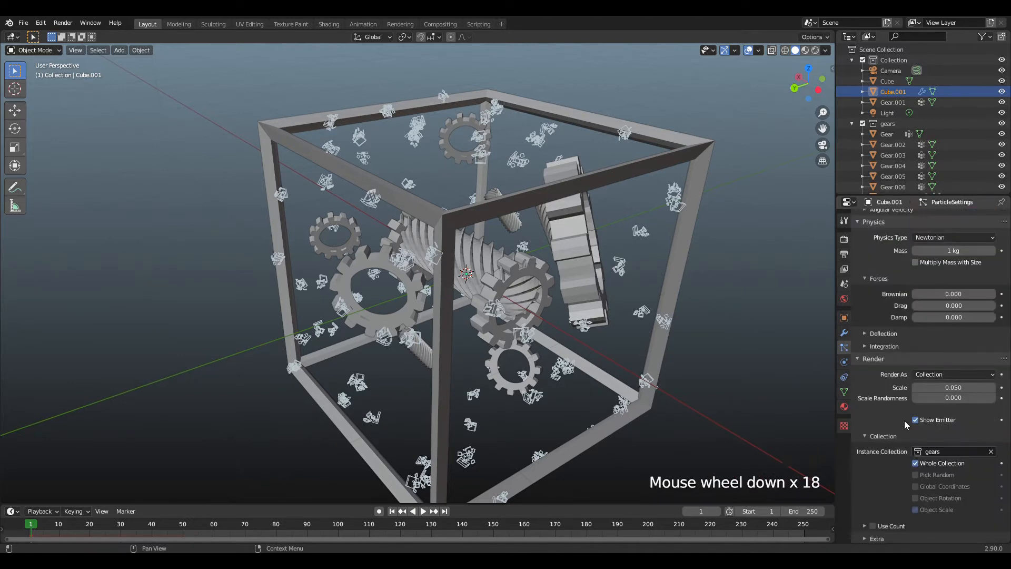
scroll(904, 415, down, 7)
scroll(907, 329, up, 20)
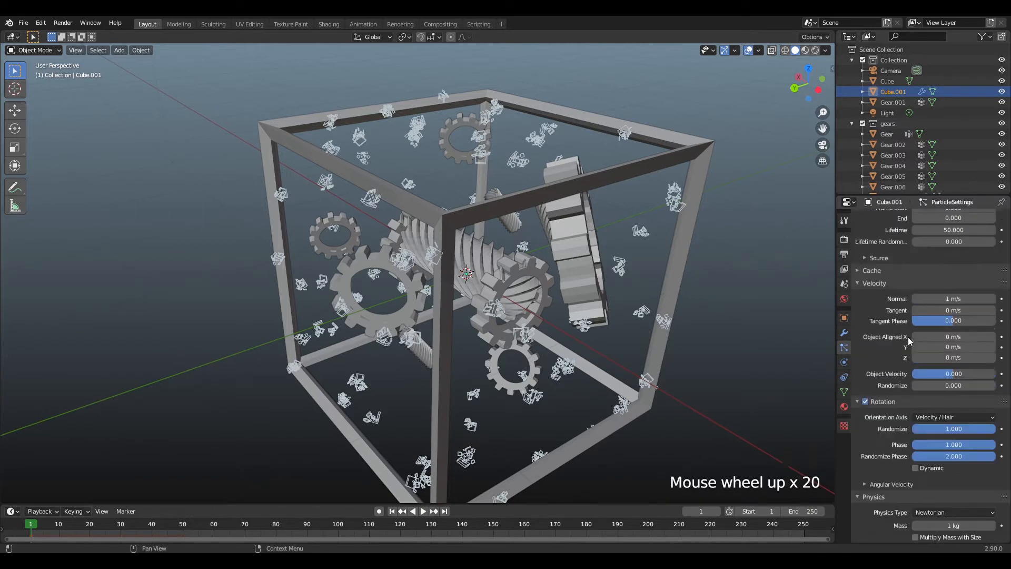
scroll(916, 274, up, 6)
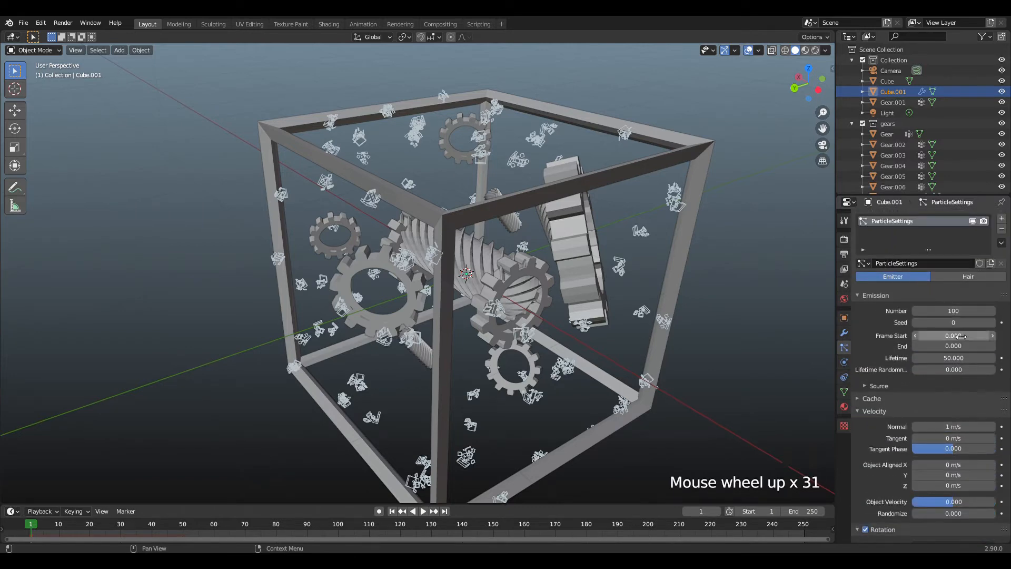
scroll(955, 373, down, 17)
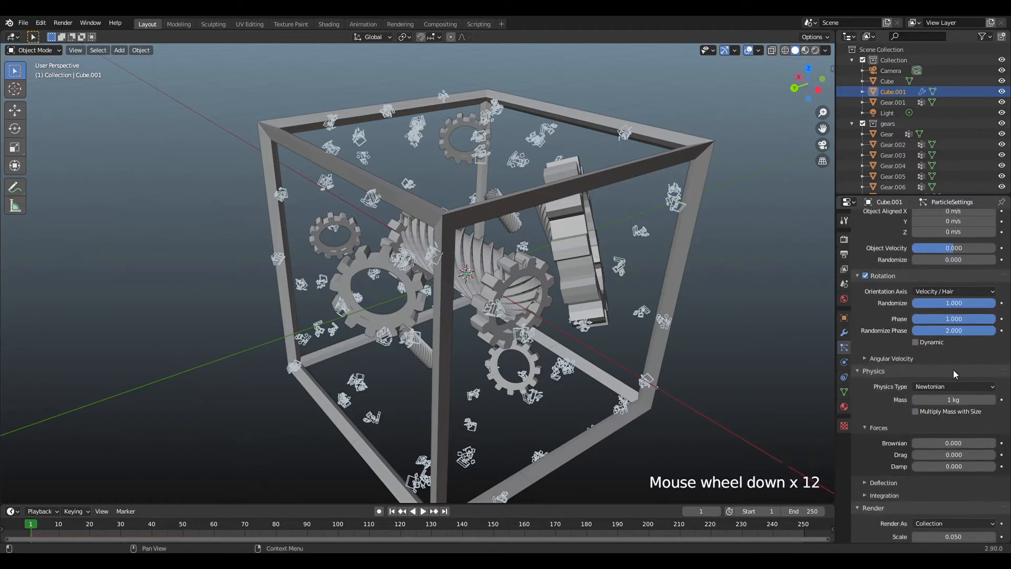
Set the particles' render Scale to 0.510 and Scale Randomness to 1.
mouse_move(953, 431)
mouse_down()
mouse_move(990, 431)
mouse_move(948, 431)
mouse_move(990, 441)
mouse_move(941, 424)
mouse_up()
drag(813, 85, 647, 150)
click(804, 84)
click(561, 147)
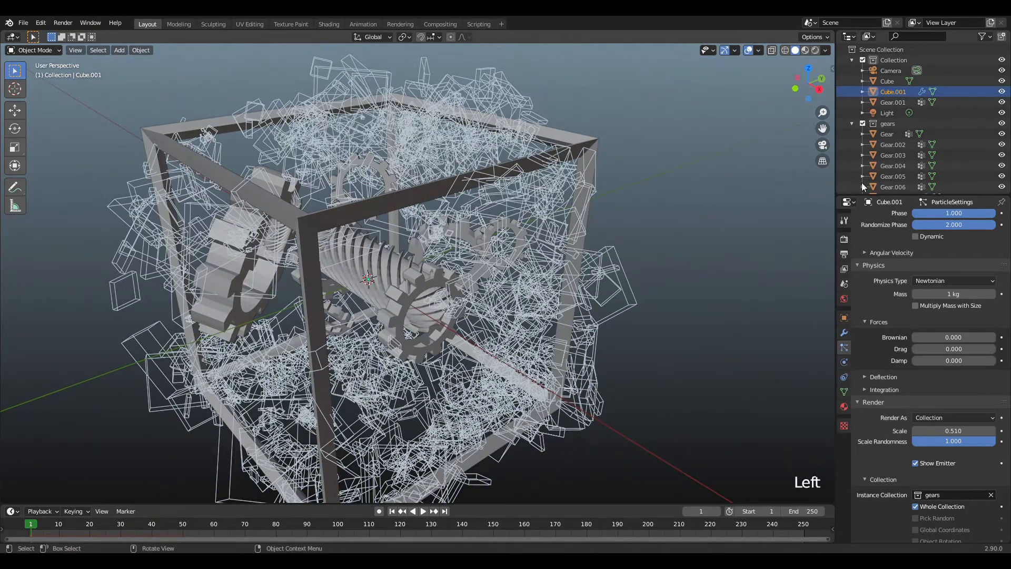
Convert the emitter cube's particle instances into real gear objects and deselect them.
click(844, 333)
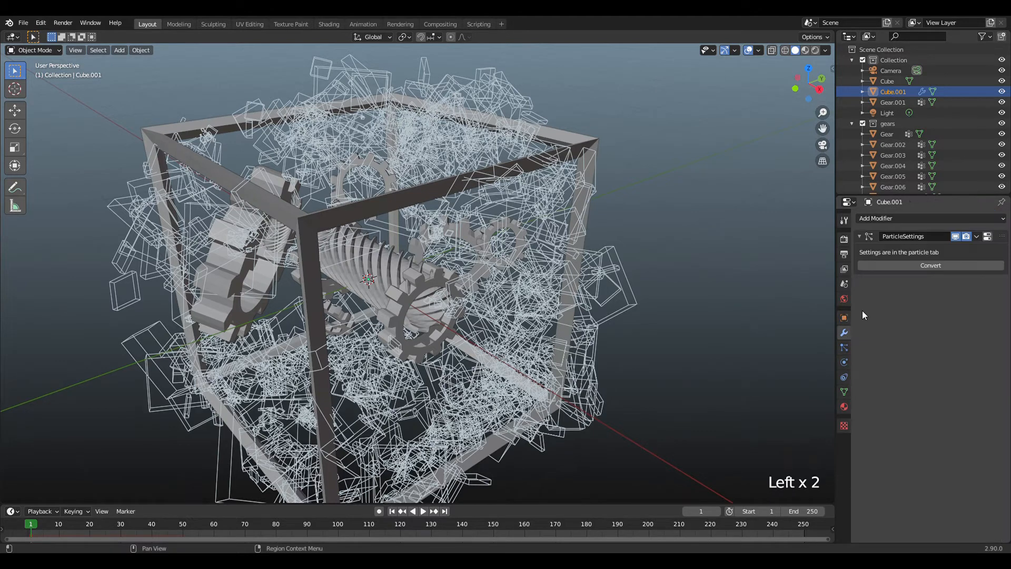
click(923, 266)
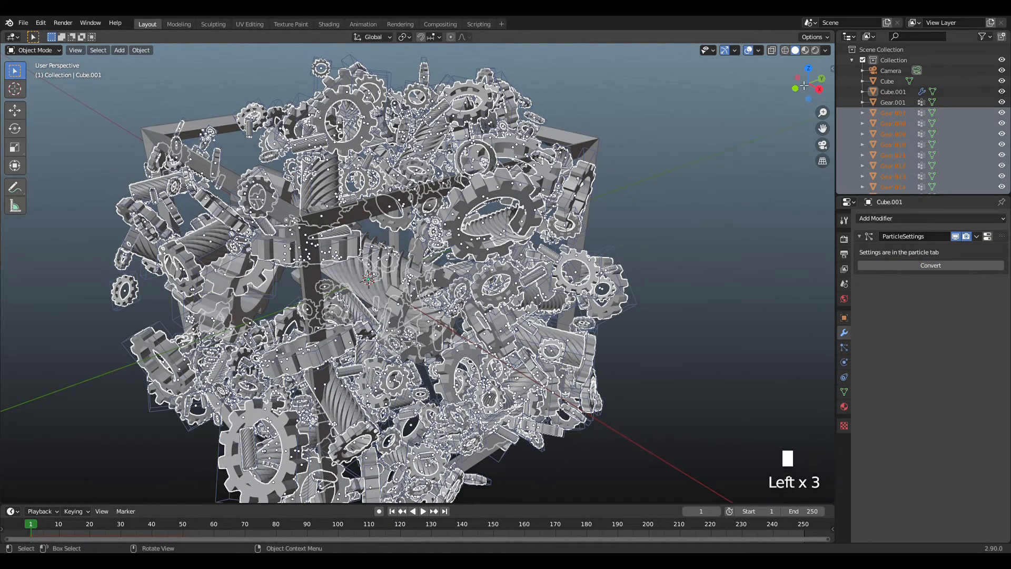
drag(823, 128, 854, 143)
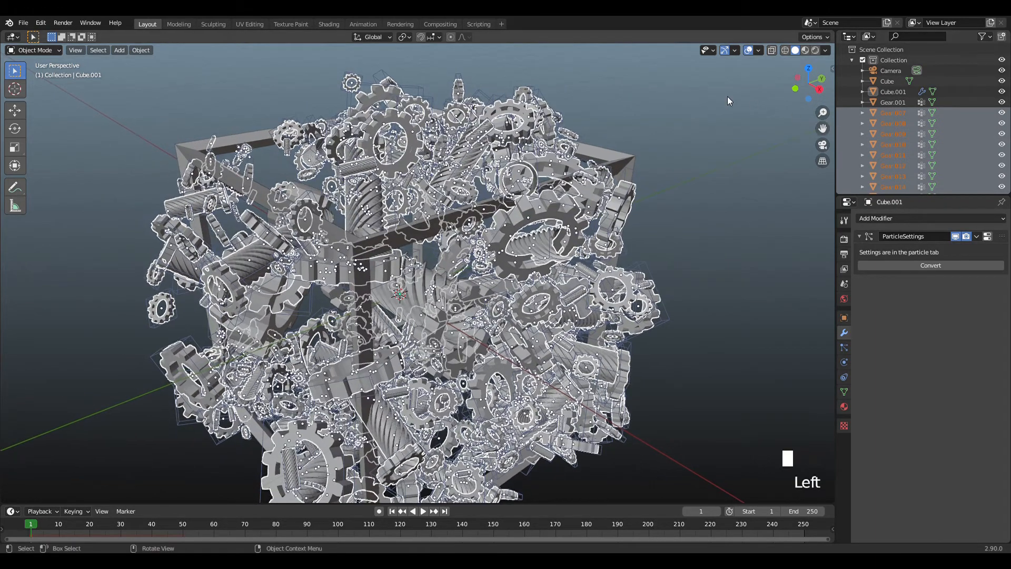
click(727, 97)
drag(805, 85, 808, 150)
scroll(785, 78, up, 2)
scroll(808, 149, down, 2)
Apply the ParticleSettings modifier on the emitter cube and inspect the gears around the frame.
click(977, 237)
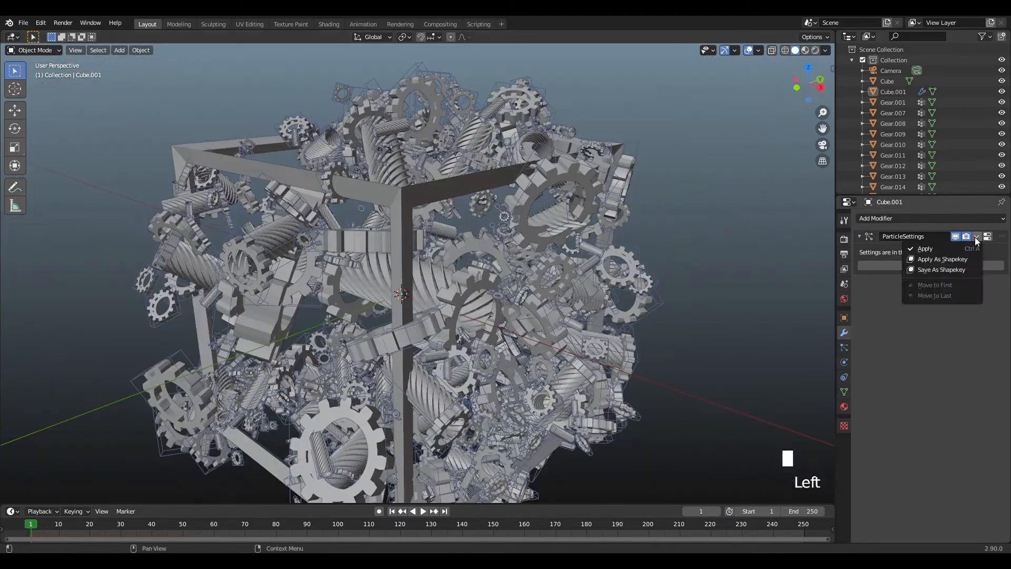
click(959, 247)
scroll(744, 115, down, 2)
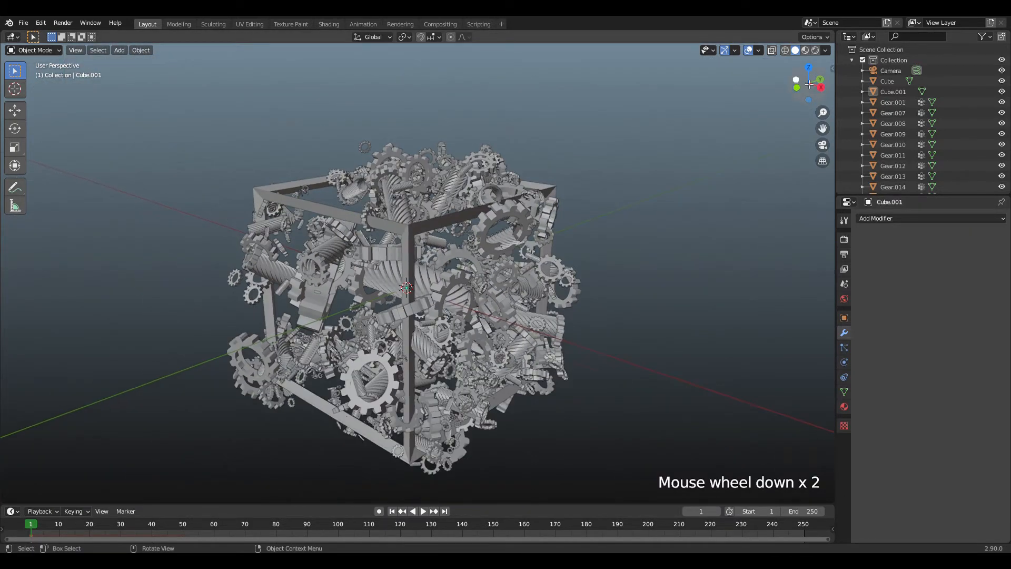
drag(810, 84, 728, 127)
scroll(744, 122, up, 4)
scroll(782, 105, down, 1)
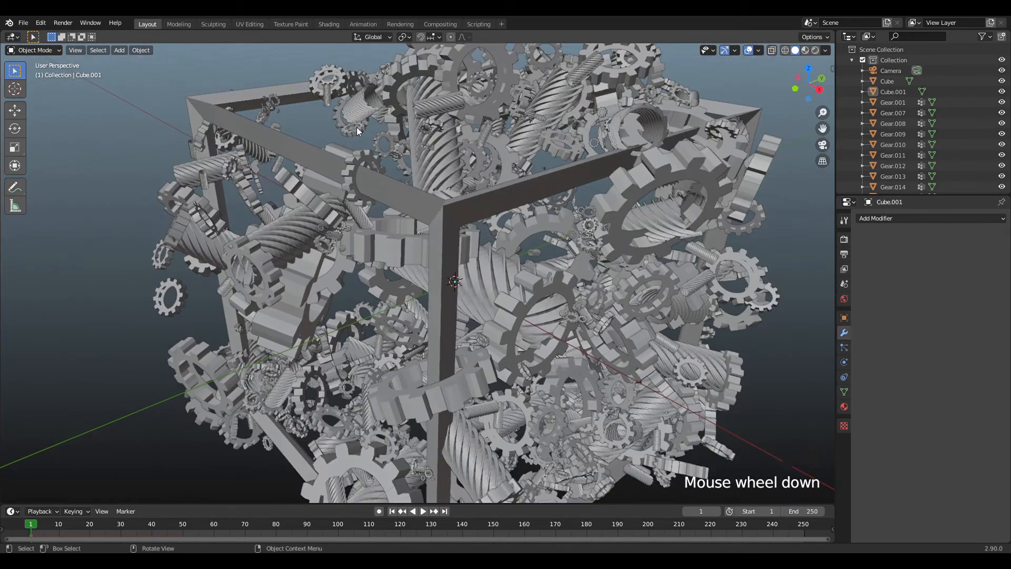
Select the hollow frame cube and add a point light at the centre of the scene.
click(288, 107)
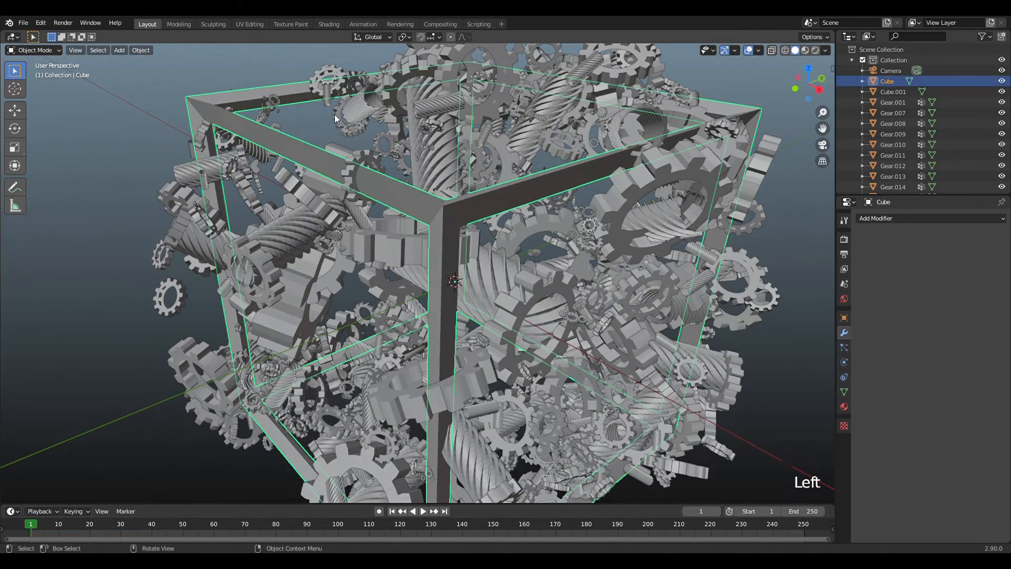
scroll(681, 179, down, 2)
drag(806, 90, 707, 99)
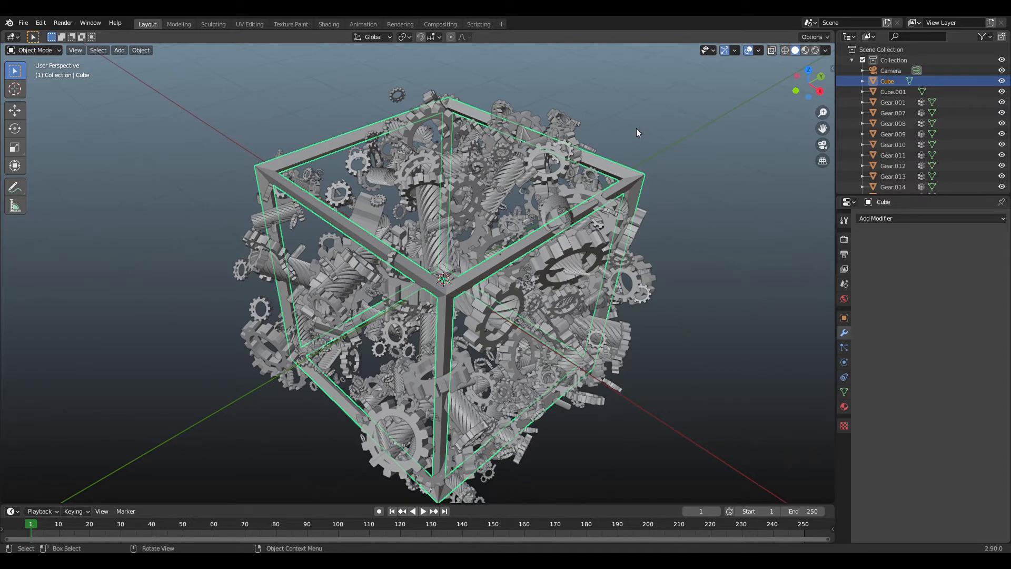
key(shift+a)
mouse_move(626, 259)
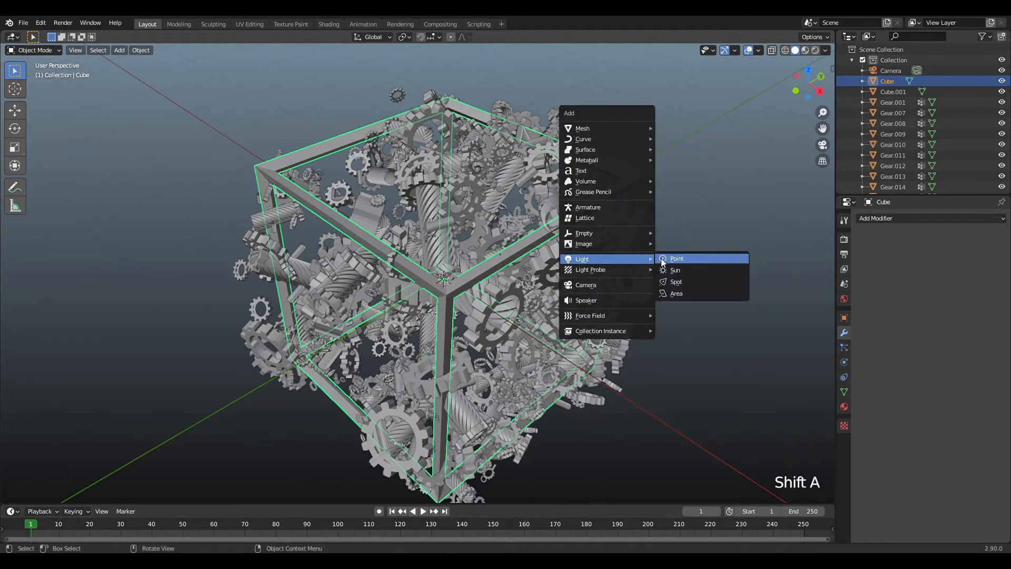
click(668, 258)
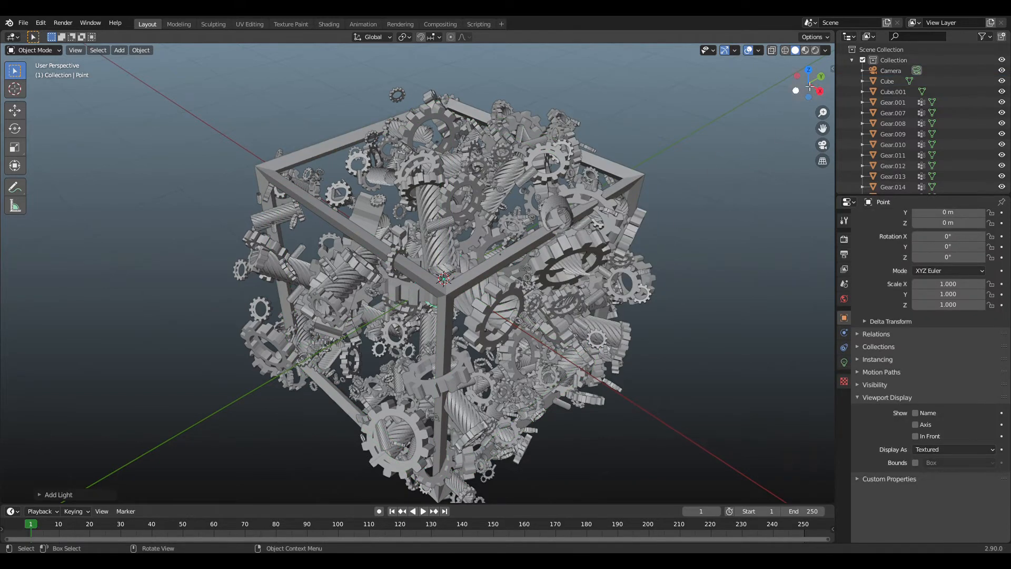
Set the point light's power to 100 W and its color to golden yellow.
click(844, 363)
click(953, 290)
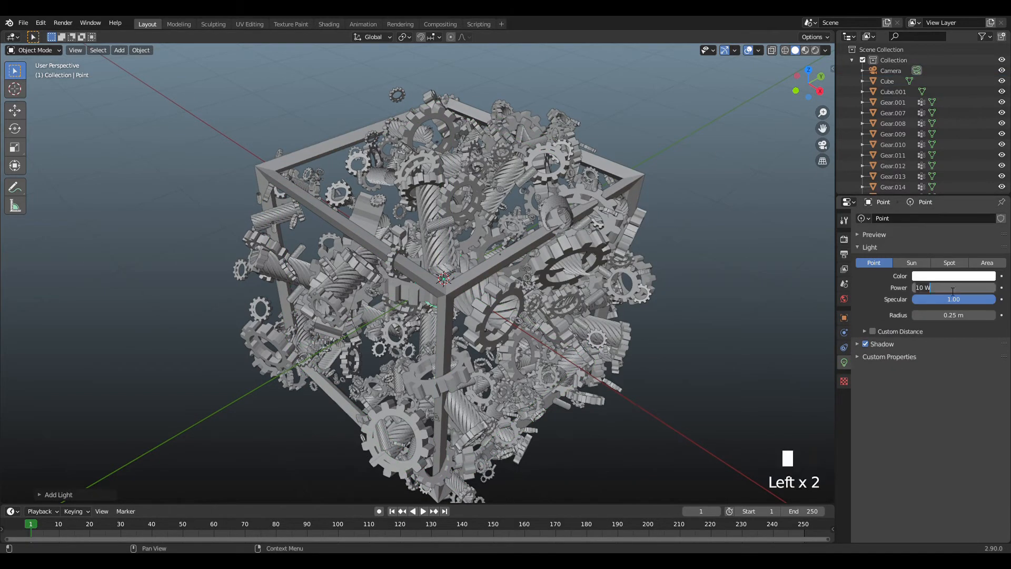
text(0)
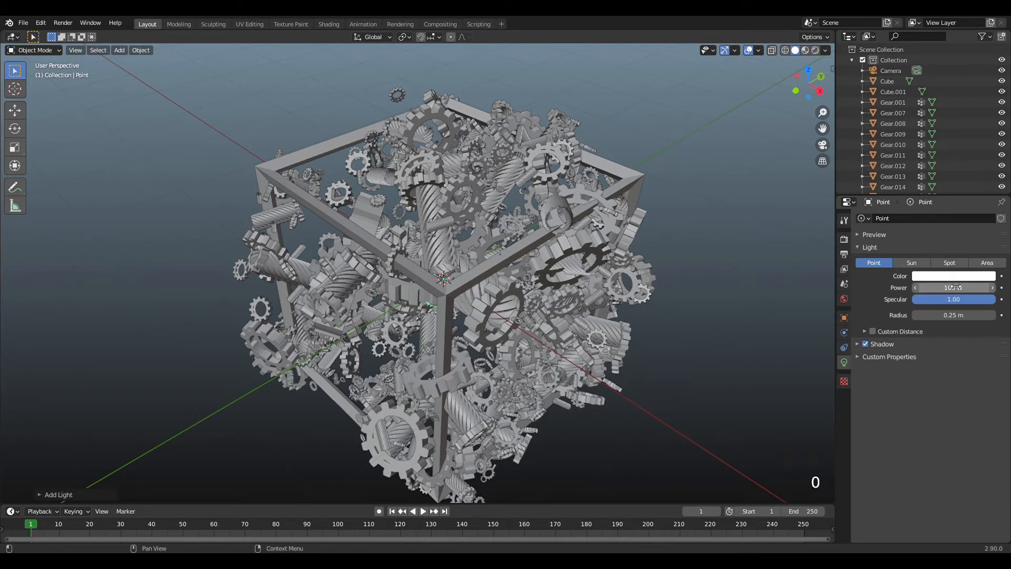
click(948, 276)
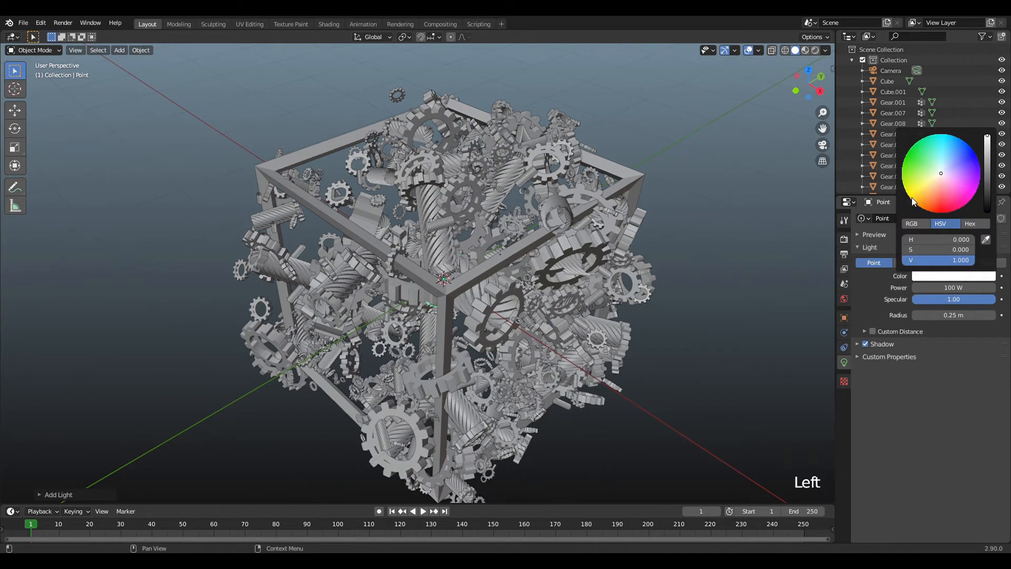
click(912, 201)
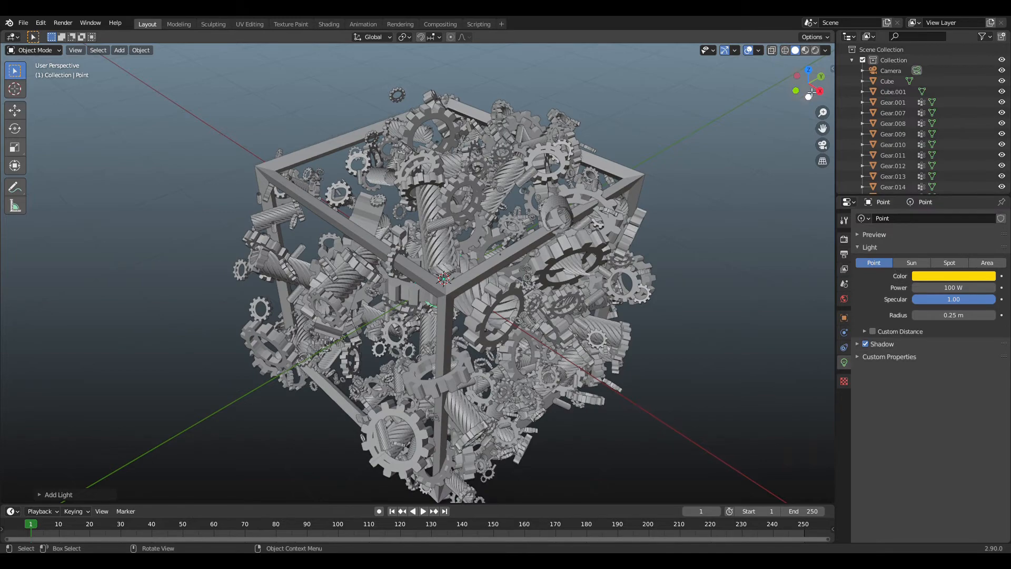
Duplicate the yellow point light toward the back corner of the cube and color the copy magenta.
mouse_move(811, 93)
mouse_down()
mouse_move(821, 101)
mouse_move(811, 82)
mouse_move(793, 83)
mouse_move(815, 103)
mouse_up()
scroll(728, 131, down, 3)
scroll(682, 131, up, 3)
key(shift+d)
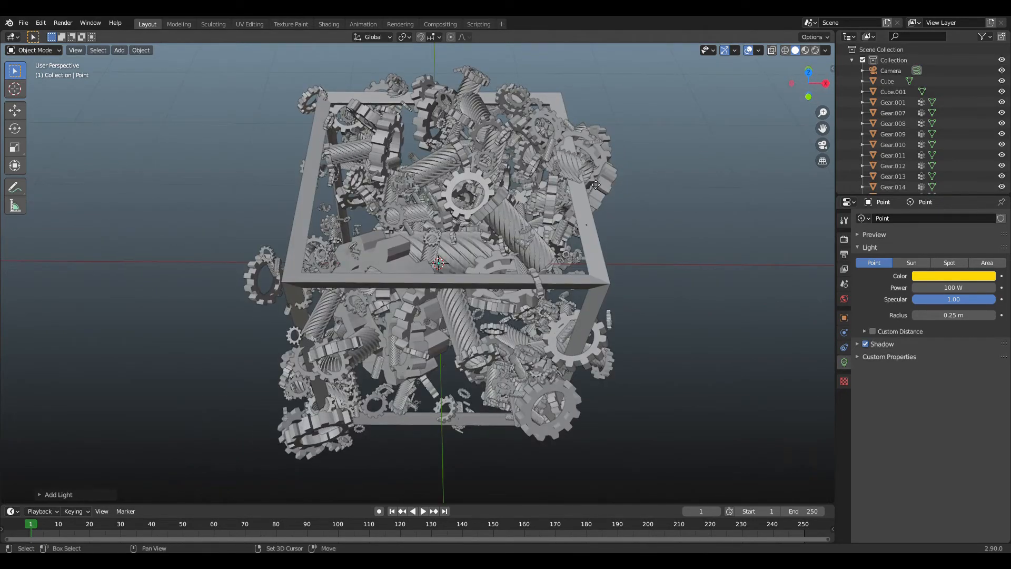
click(665, 80)
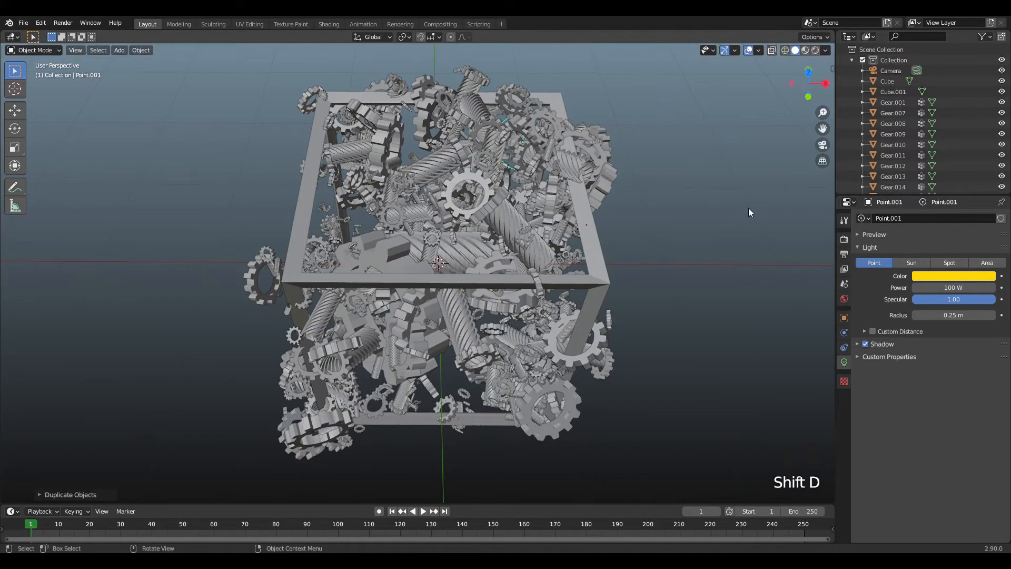
click(943, 277)
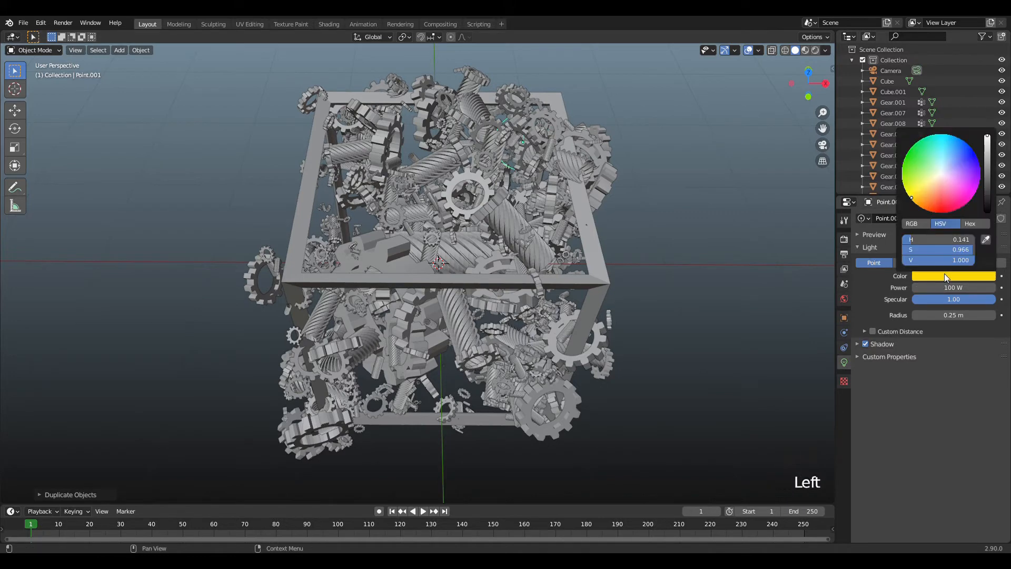
click(972, 195)
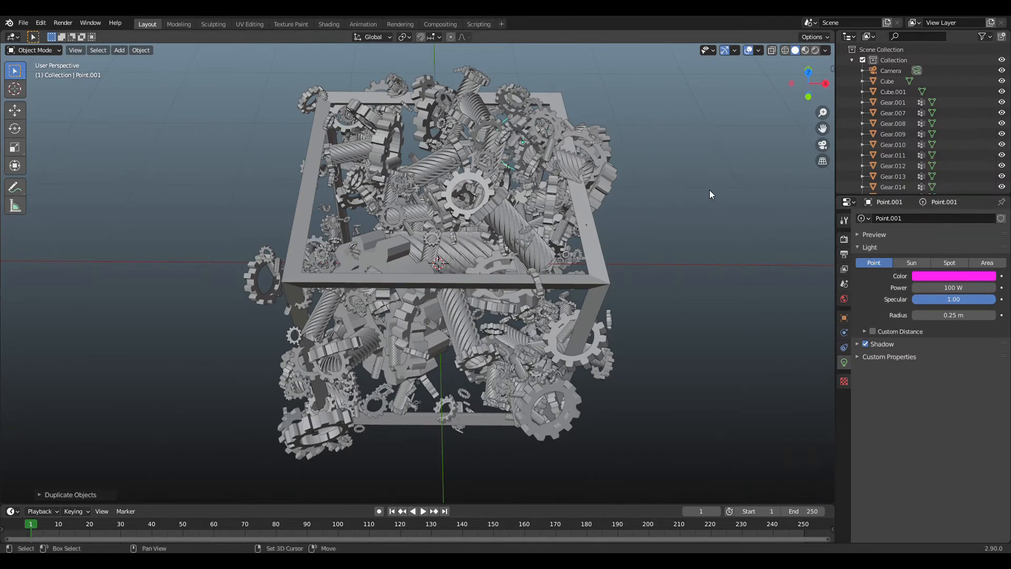
Duplicate the magenta point light to the diagonally opposite corner in top view and color the copy green with hue 0.313.
key(KP_7)
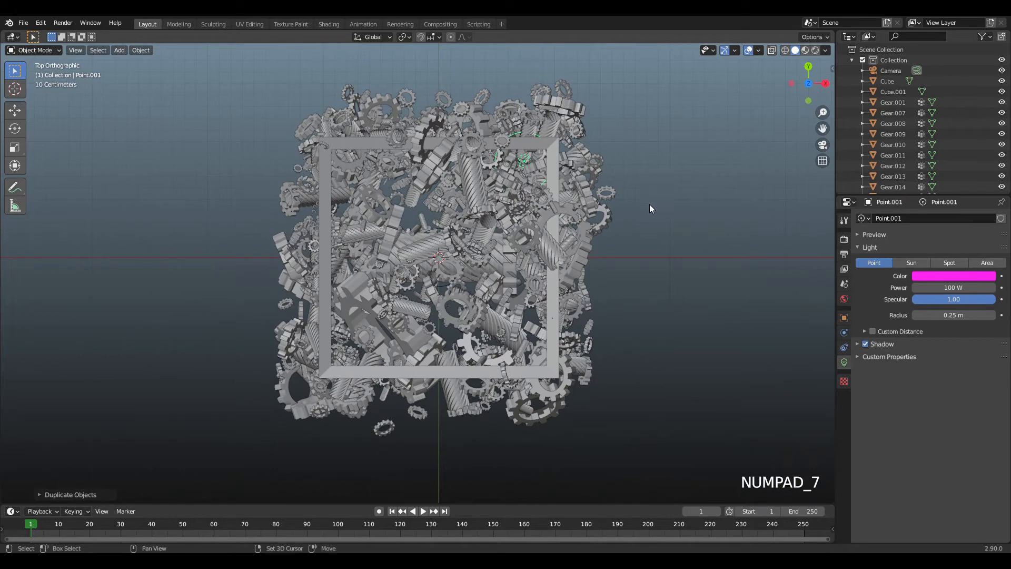
key(shift+d)
click(486, 391)
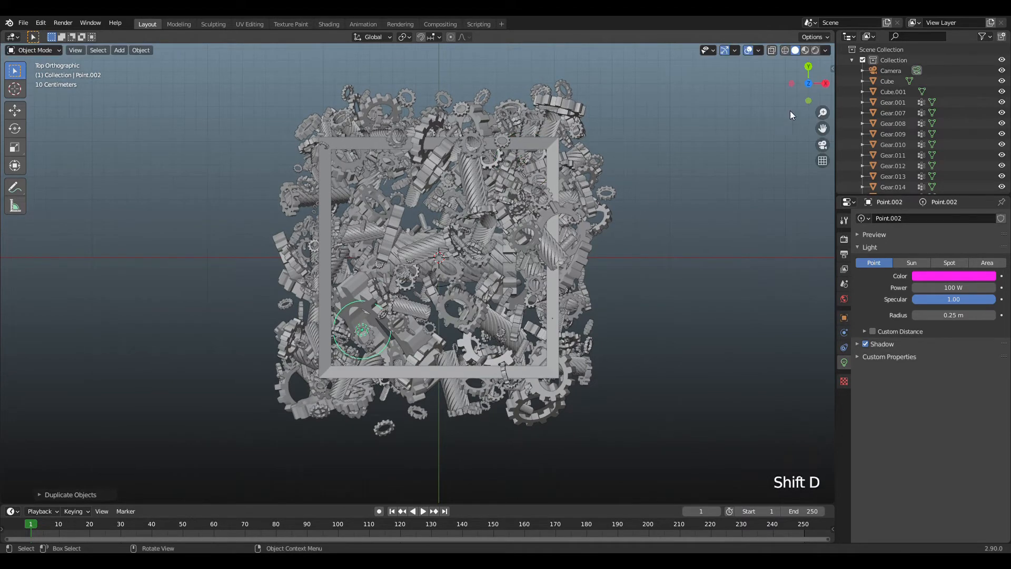
drag(809, 85, 752, 16)
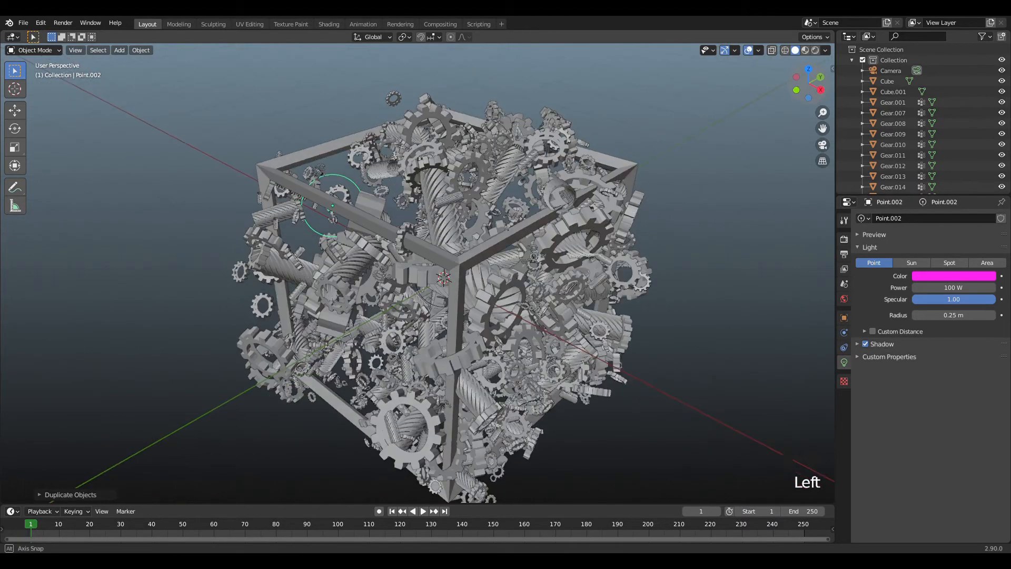
click(955, 276)
click(907, 158)
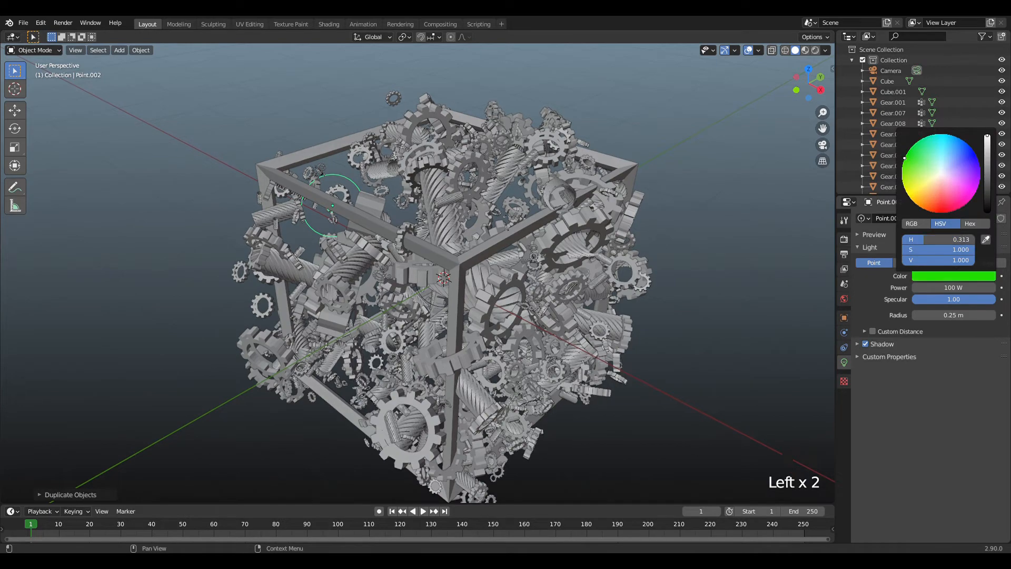
Duplicate the green point light into the lower front part of the frame and color the copy cyan with hue 0.496.
drag(812, 82, 701, 211)
key(shift+d)
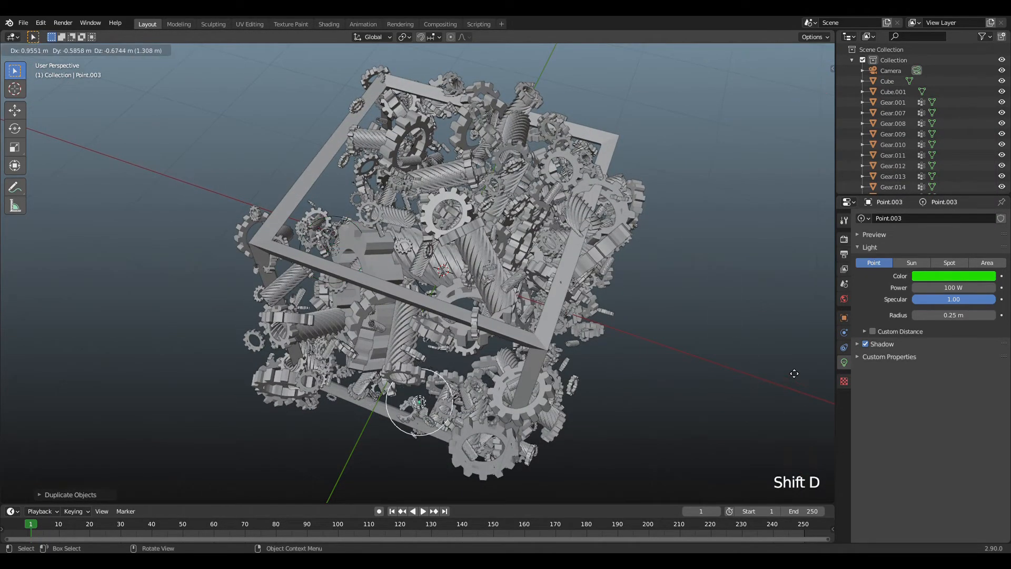
click(842, 357)
click(949, 277)
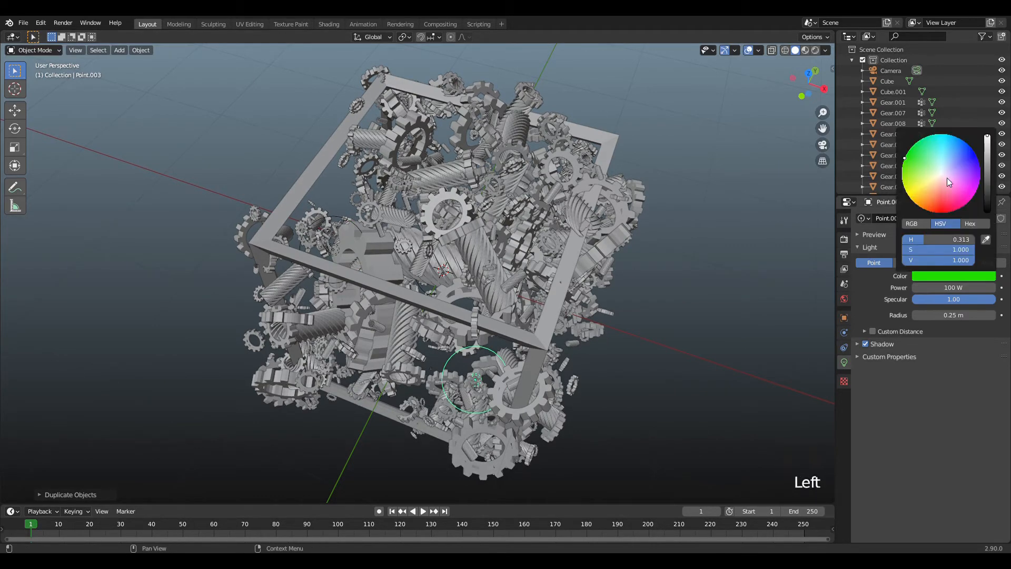
click(946, 138)
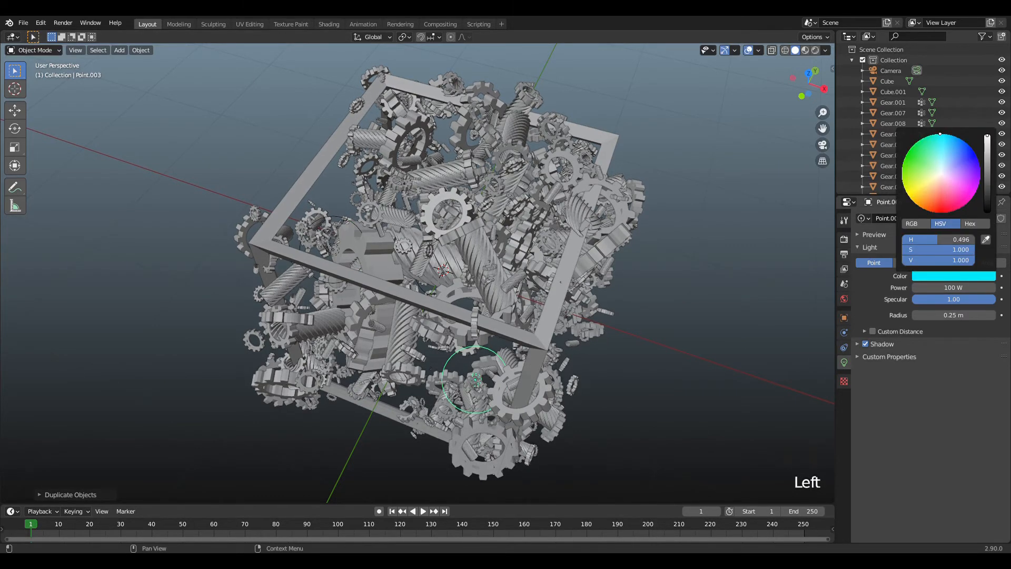
Duplicate the cyan point light, reposition the copy among the gears on another side, and color it pink with hue 0.855.
click(561, 174)
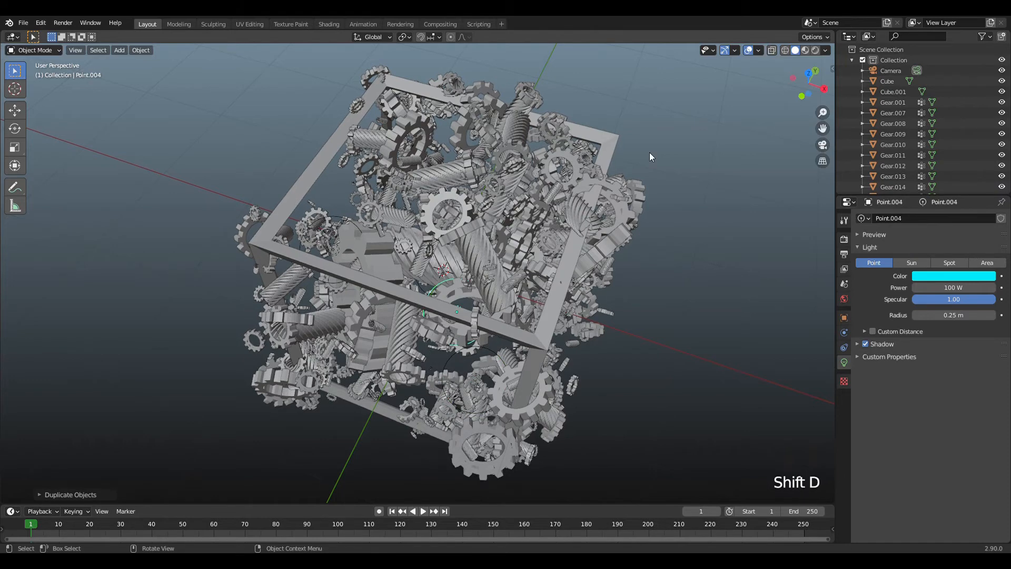
drag(812, 101, 869, 38)
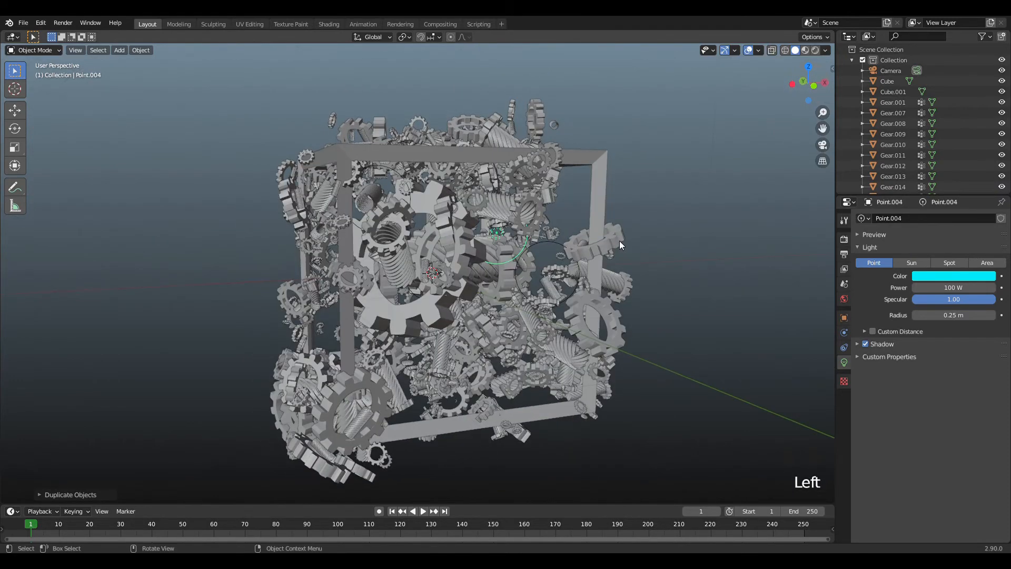
key(g)
click(500, 342)
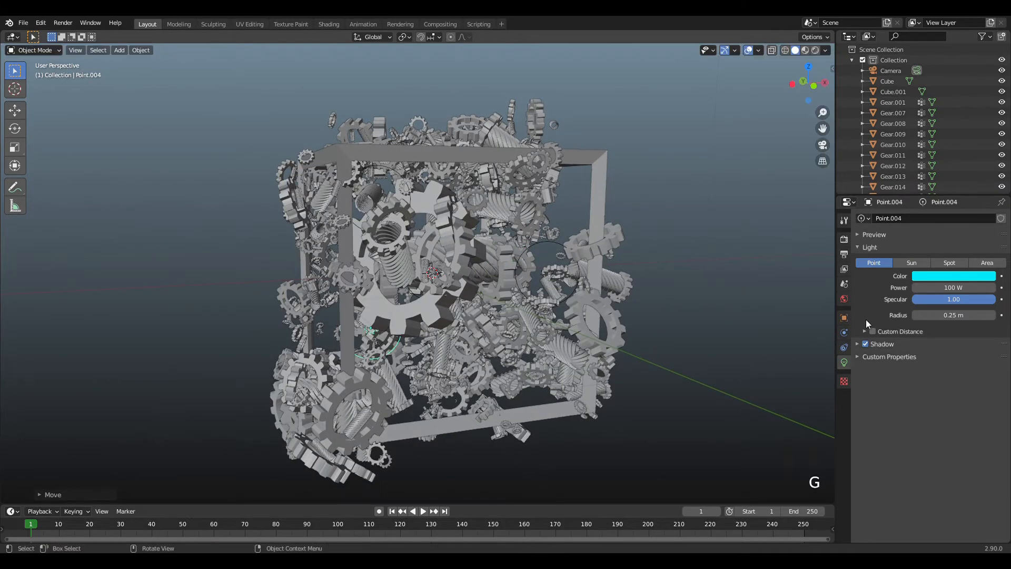
click(961, 278)
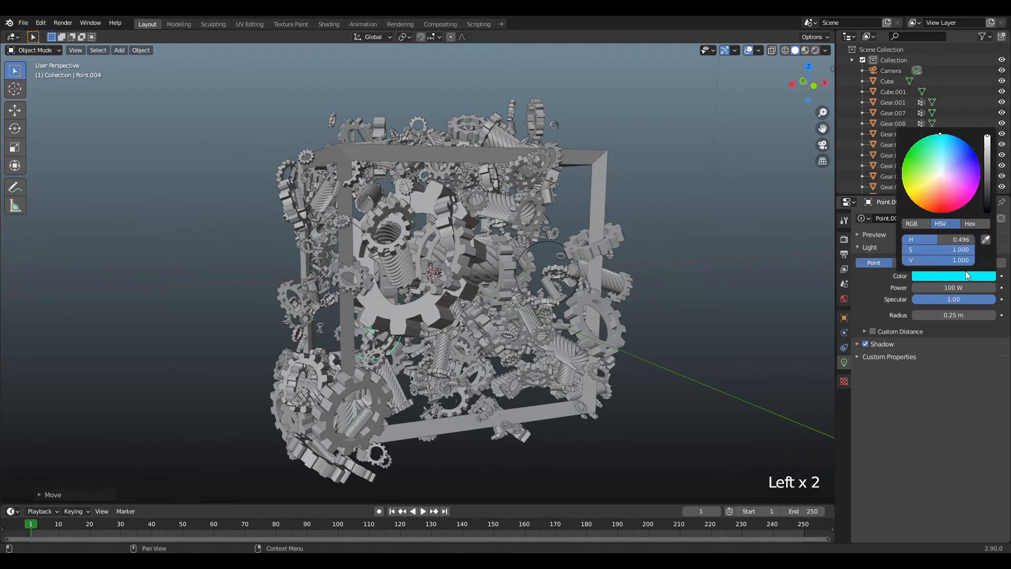
click(972, 198)
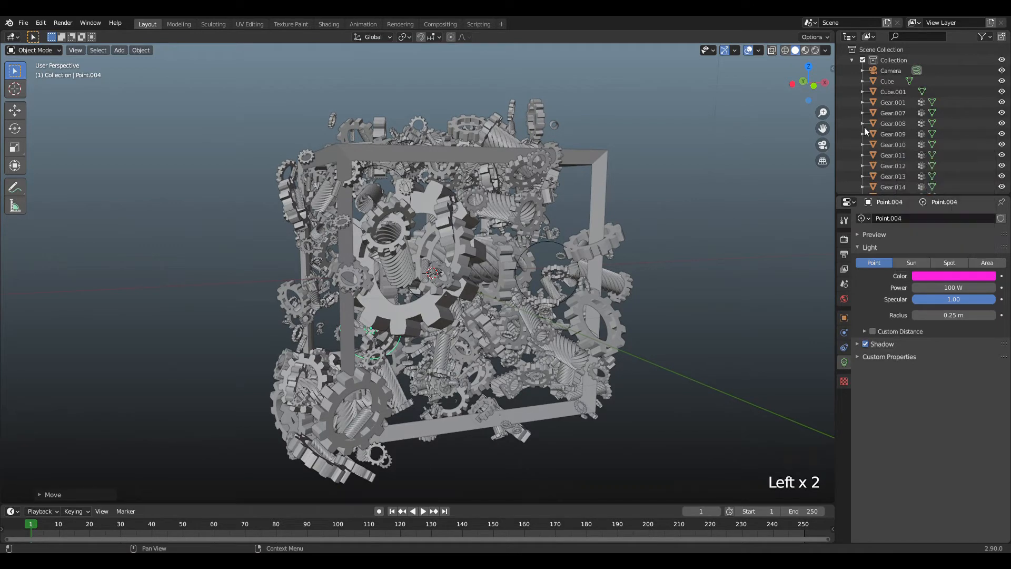
Duplicate the pink point light across to the opposite side of the cube and color the copy blue.
drag(806, 84, 900, 86)
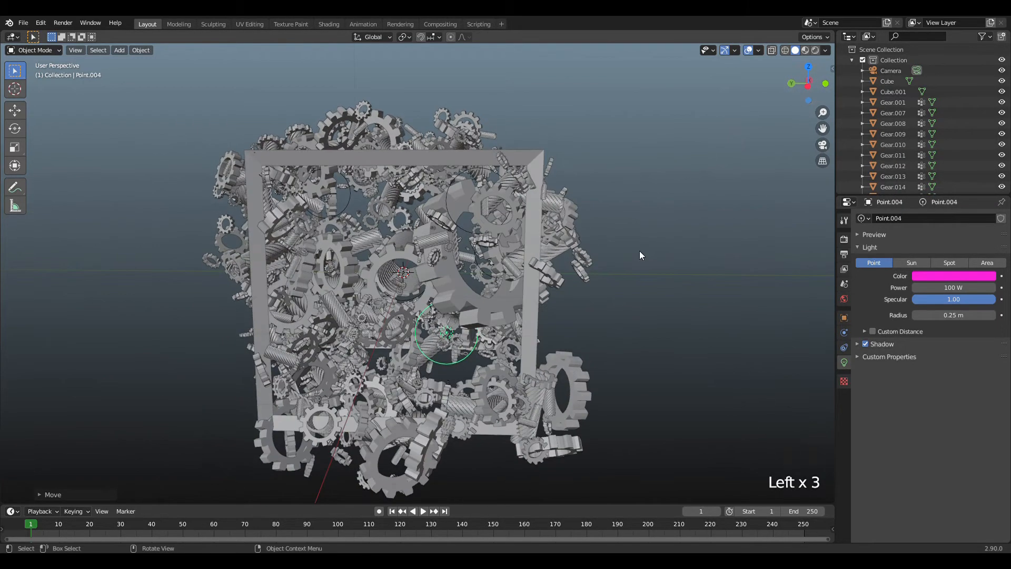
key(shift+d)
click(508, 269)
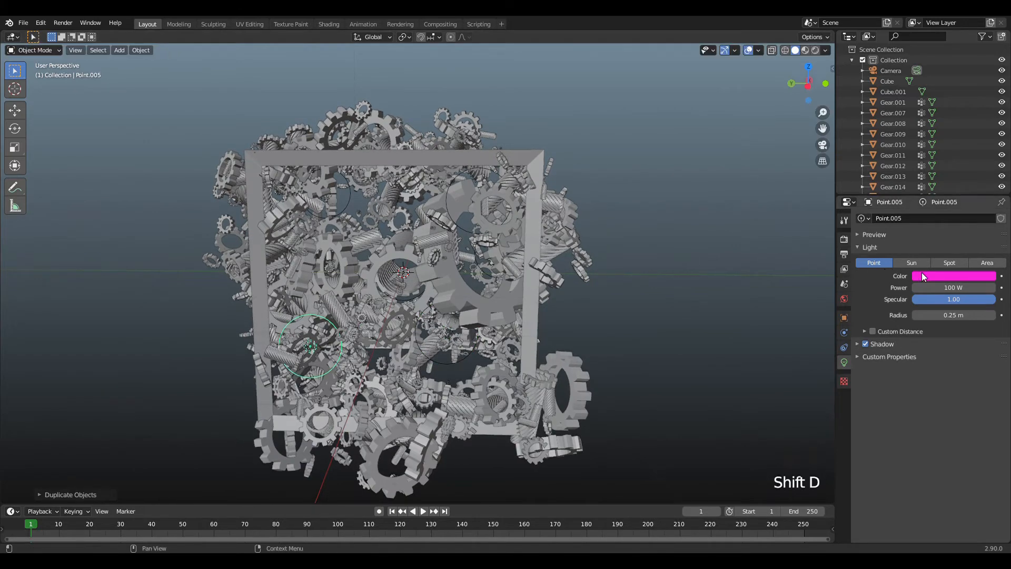
click(922, 273)
click(941, 270)
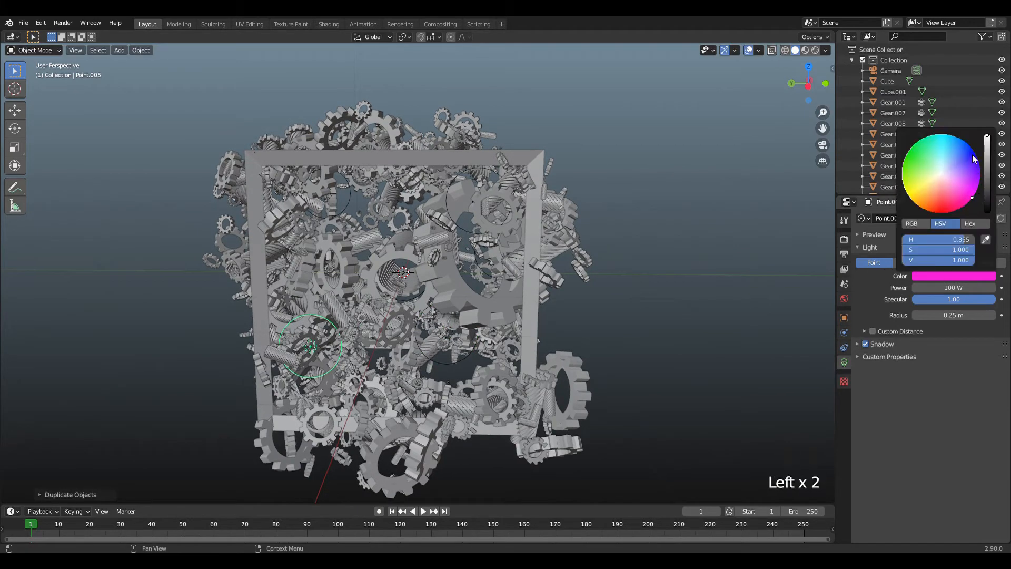
drag(973, 155, 975, 152)
Select the light standing outside the frame and move it toward the gear-filled cube.
drag(808, 83, 742, 107)
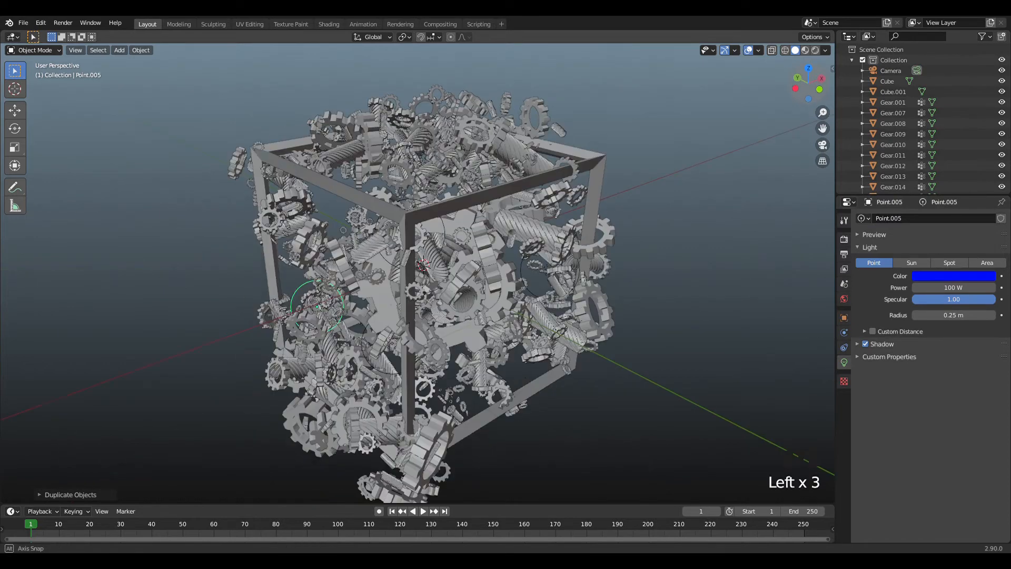
scroll(709, 119, down, 7)
drag(582, 96, 624, 115)
scroll(659, 122, up, 2)
key(g)
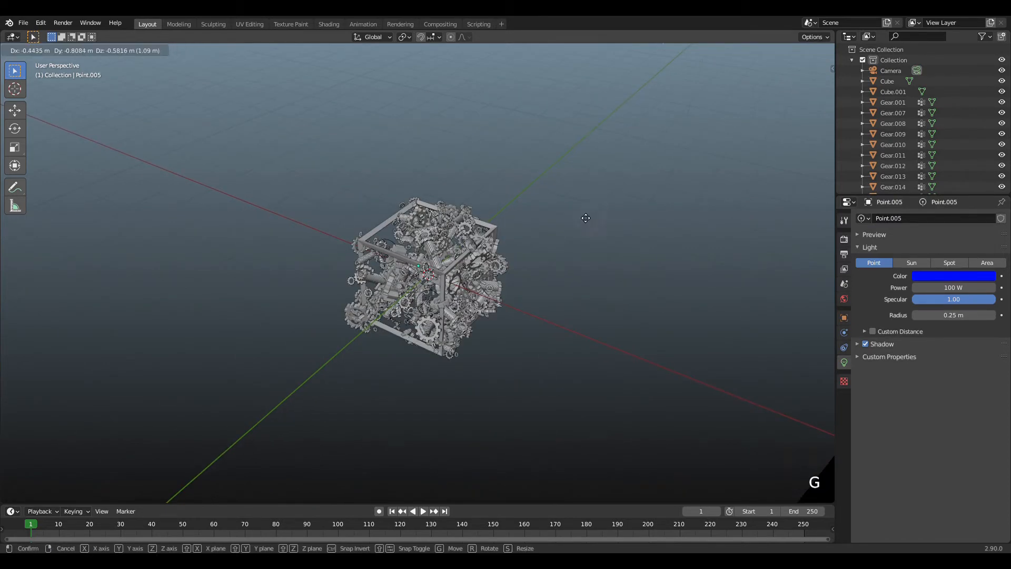
click(595, 244)
scroll(596, 246, up, 5)
key(g)
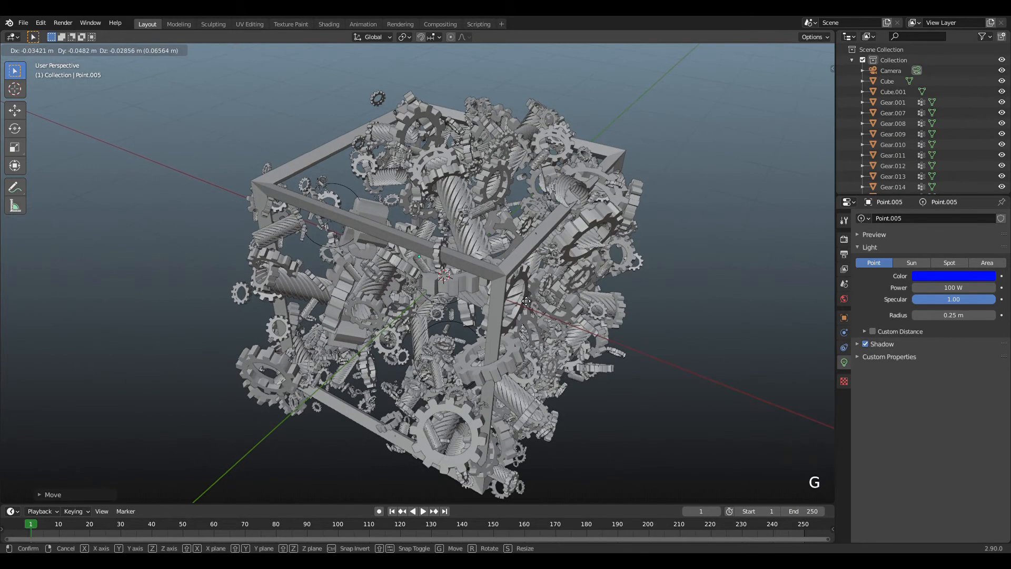
click(528, 301)
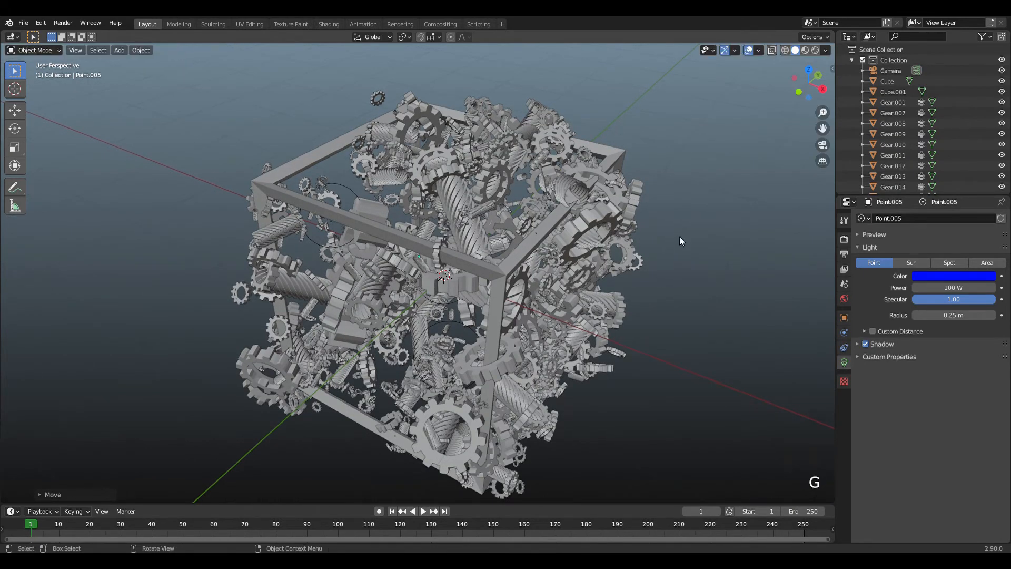
Reselect the light that is still behind the cube and line it up with the frame's interior.
scroll(680, 241, down, 3)
scroll(593, 112, down, 3)
click(554, 198)
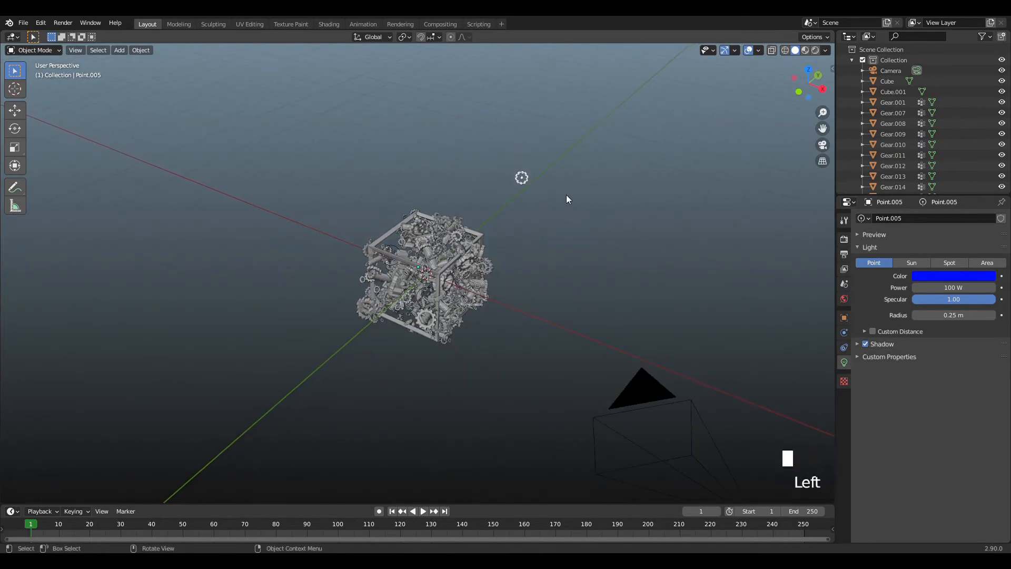
scroll(567, 199, up, 5)
key(g)
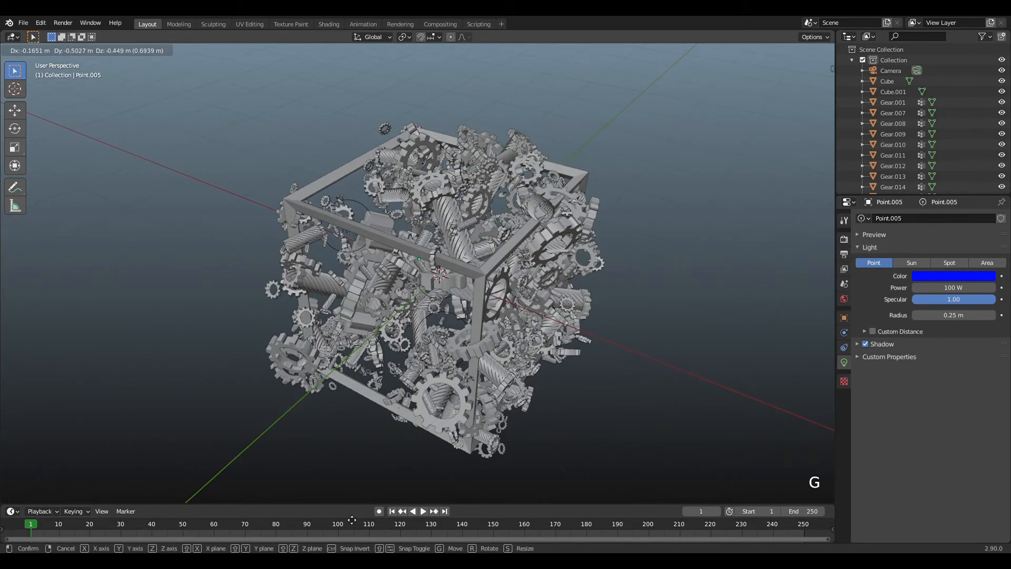
click(168, 280)
key(g)
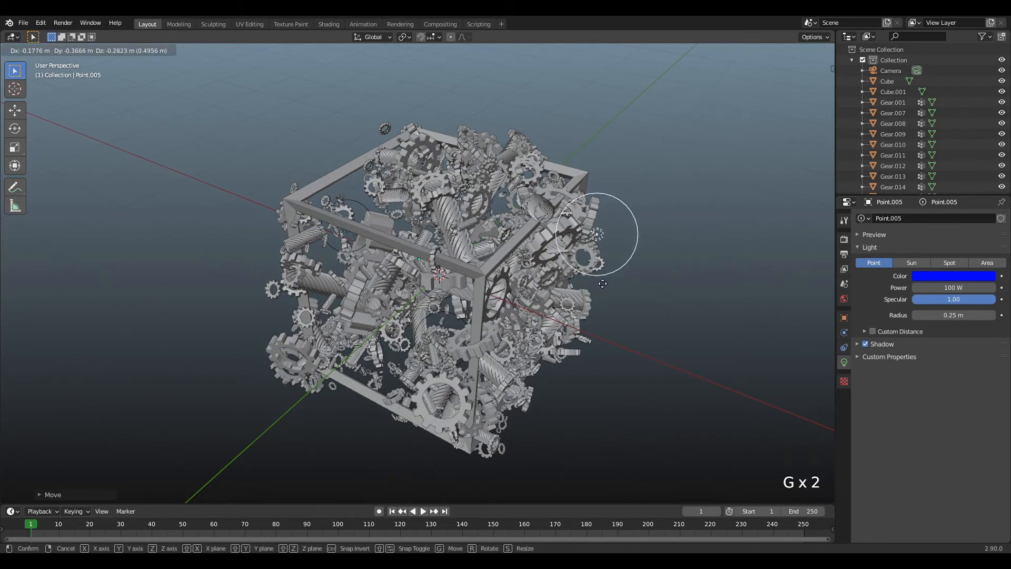
click(511, 346)
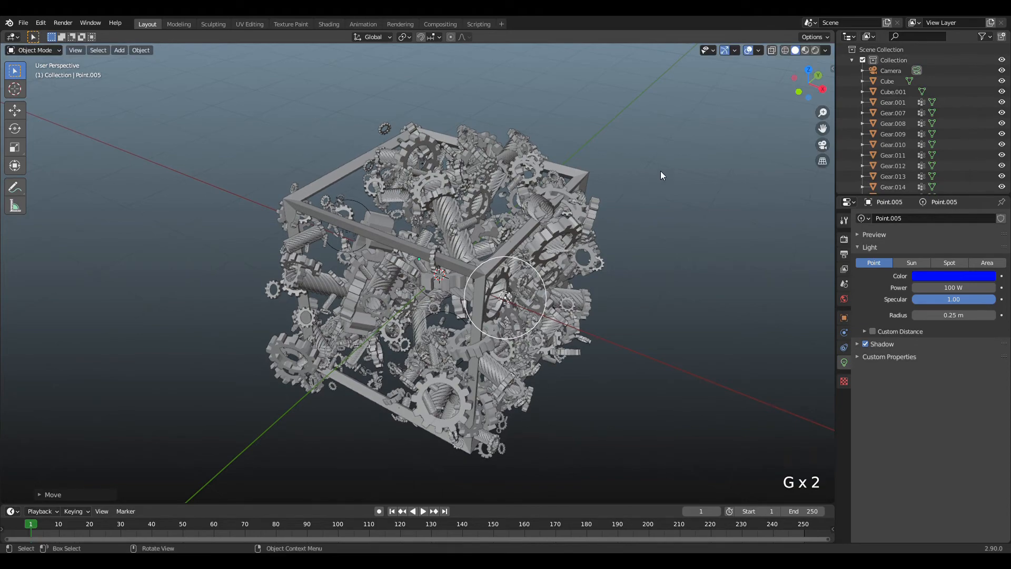
Check the outside light from other angles and move it closer to the middle of the cube.
scroll(661, 172, up, 2)
drag(813, 86, 787, 89)
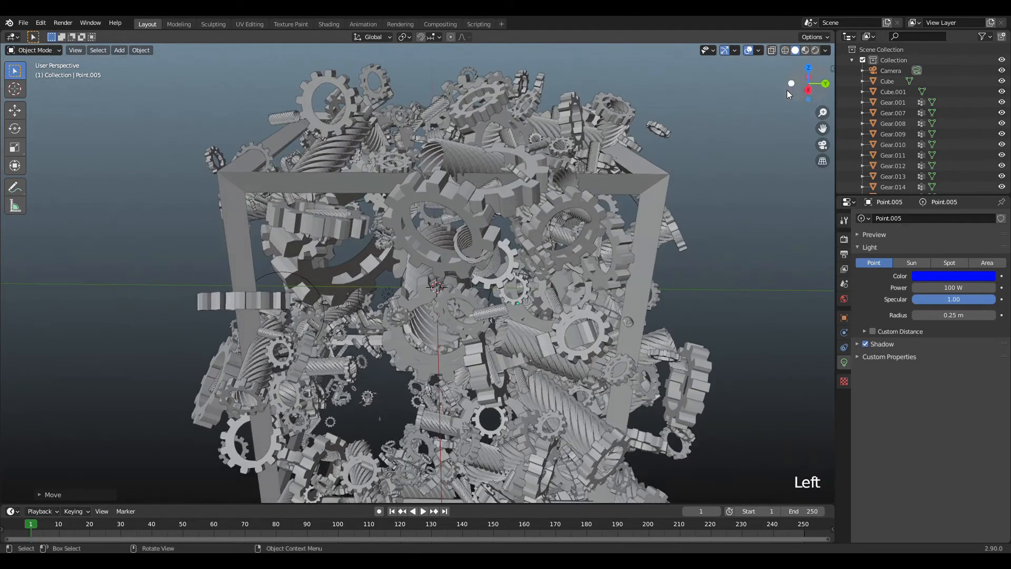
scroll(723, 163, down, 4)
key(g)
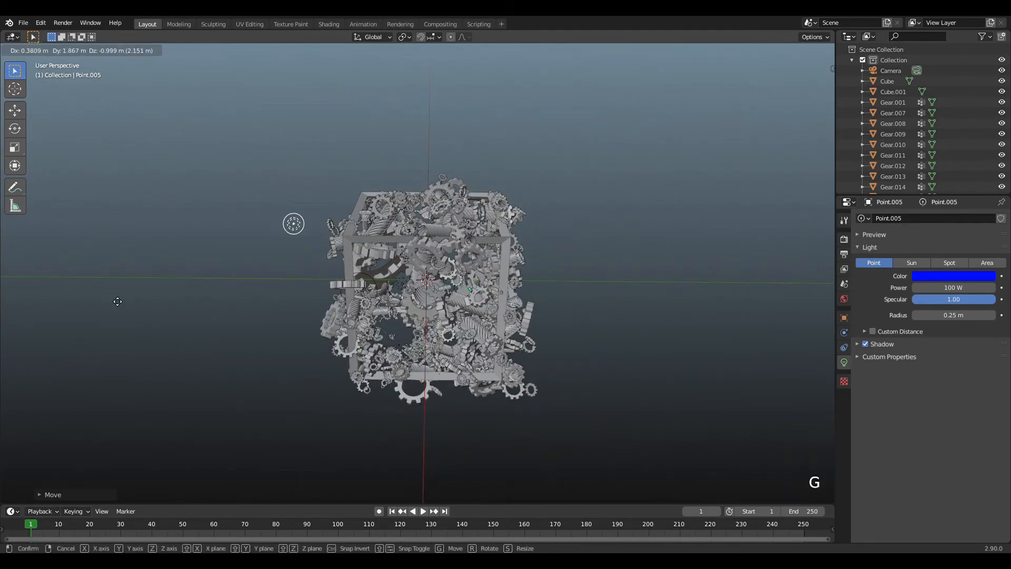
click(220, 373)
scroll(469, 328, up, 4)
drag(809, 83, 758, 113)
key(g)
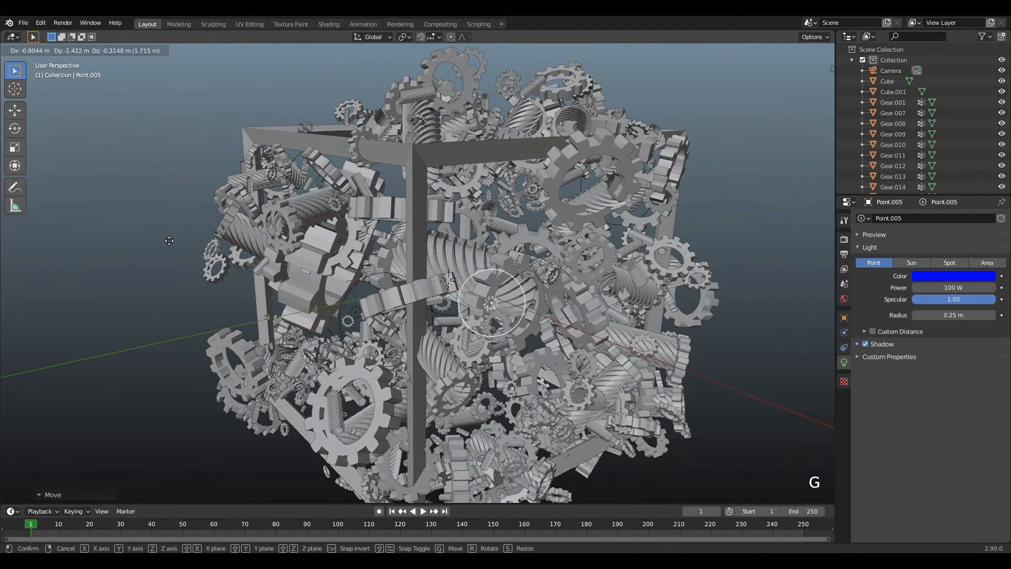
click(169, 240)
Center the light on the large gear in the side view and shift it along the global X axis.
drag(801, 83, 619, 157)
key(g)
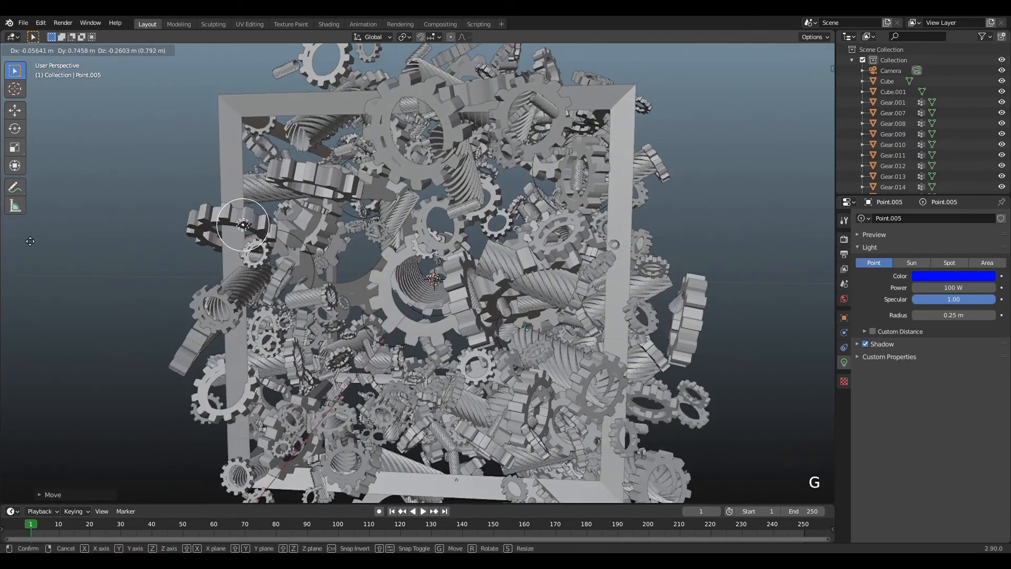
click(136, 283)
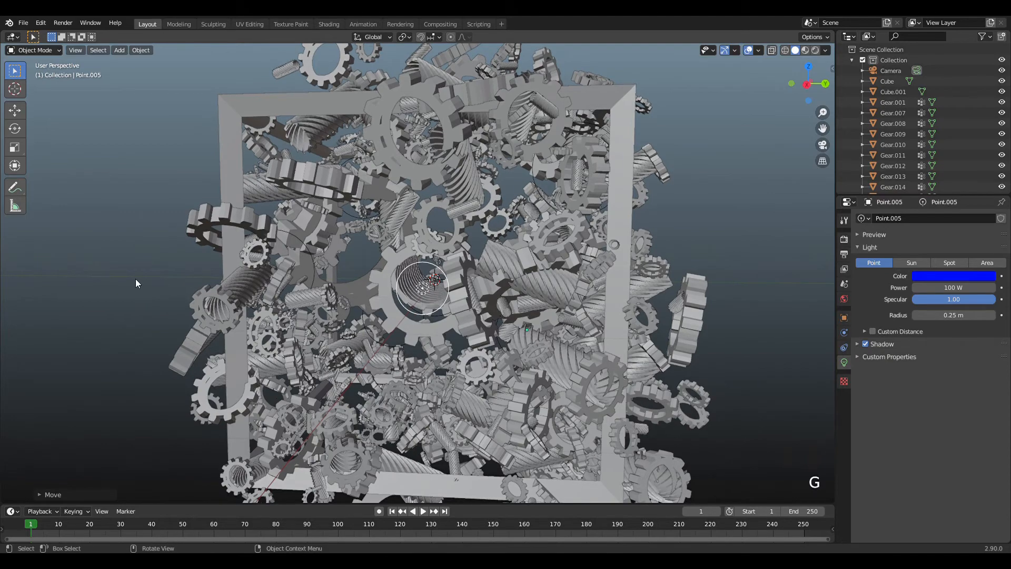
key(g)
key(x)
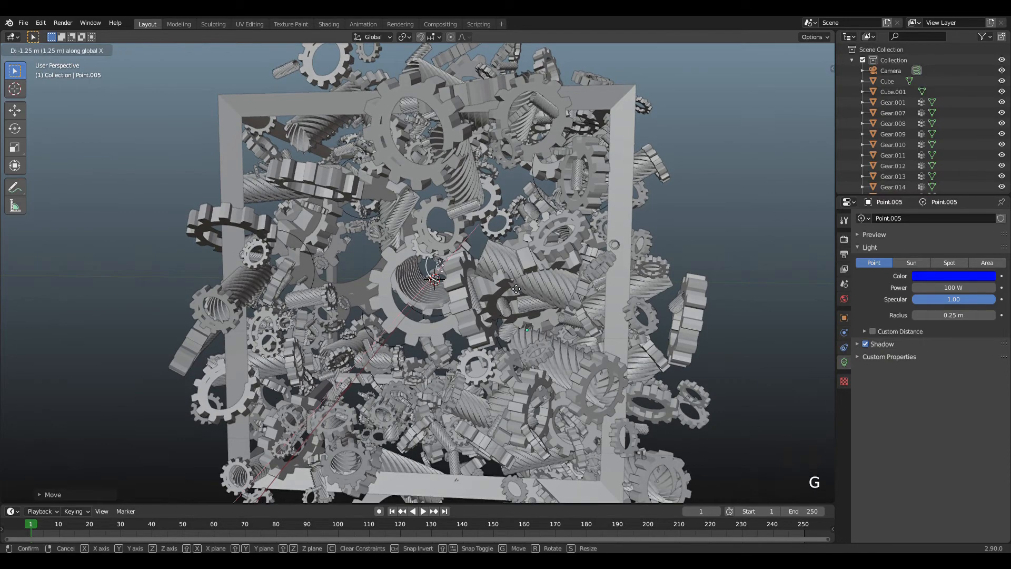
click(511, 298)
Check the blue point light from another angle and move it along the global X axis into the gear cube's interior.
drag(812, 84, 900, 105)
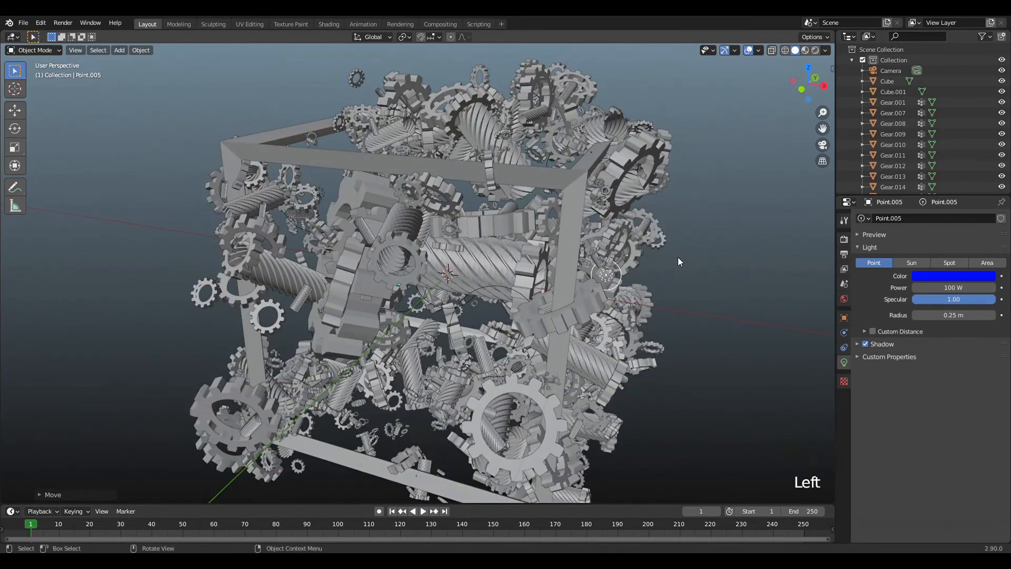
key(g)
key(x)
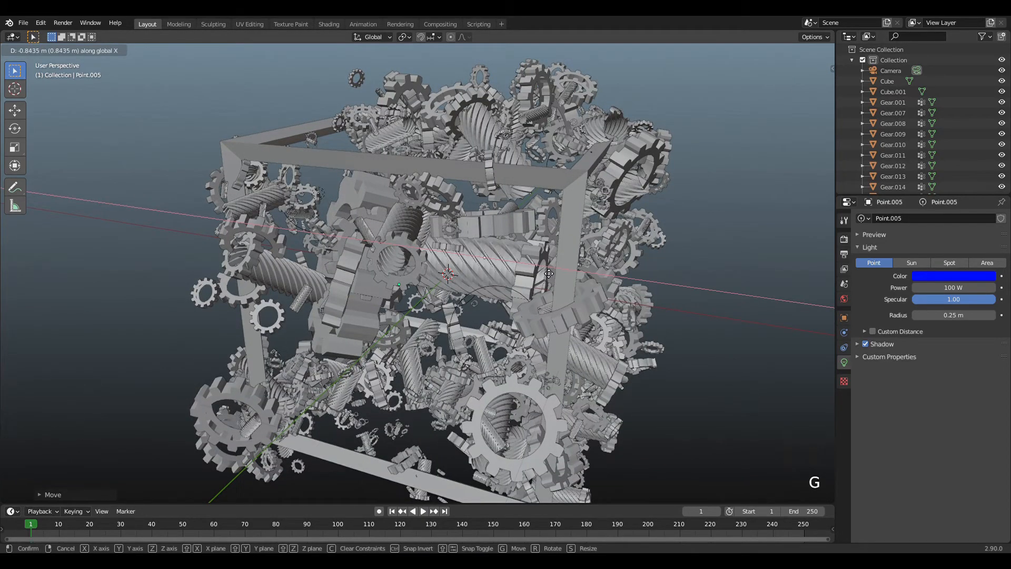
key(g)
click(519, 273)
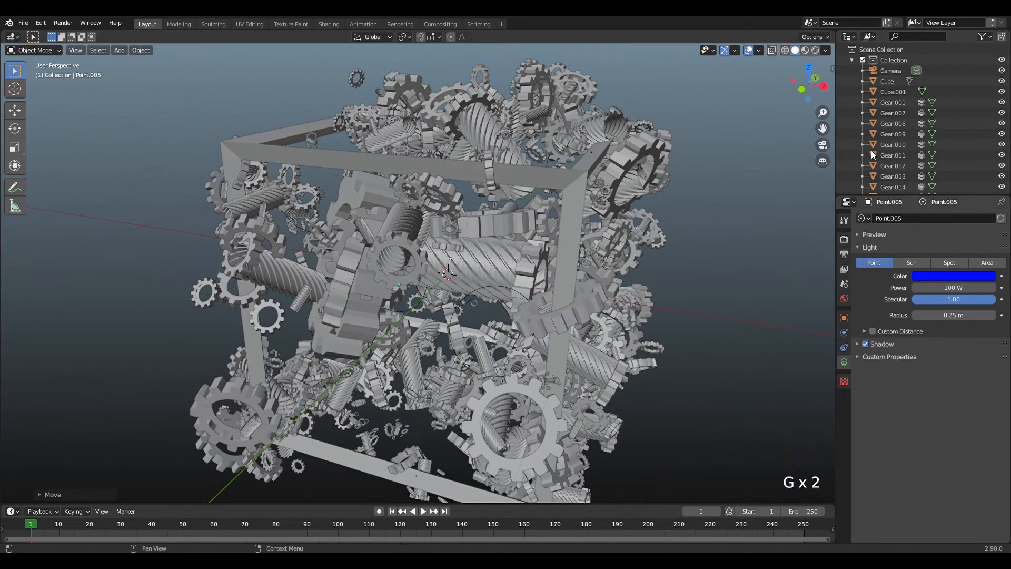
Bring the whole gear cube into view and switch the viewport to rendered shading.
scroll(790, 115, down, 2)
scroll(756, 87, down, 3)
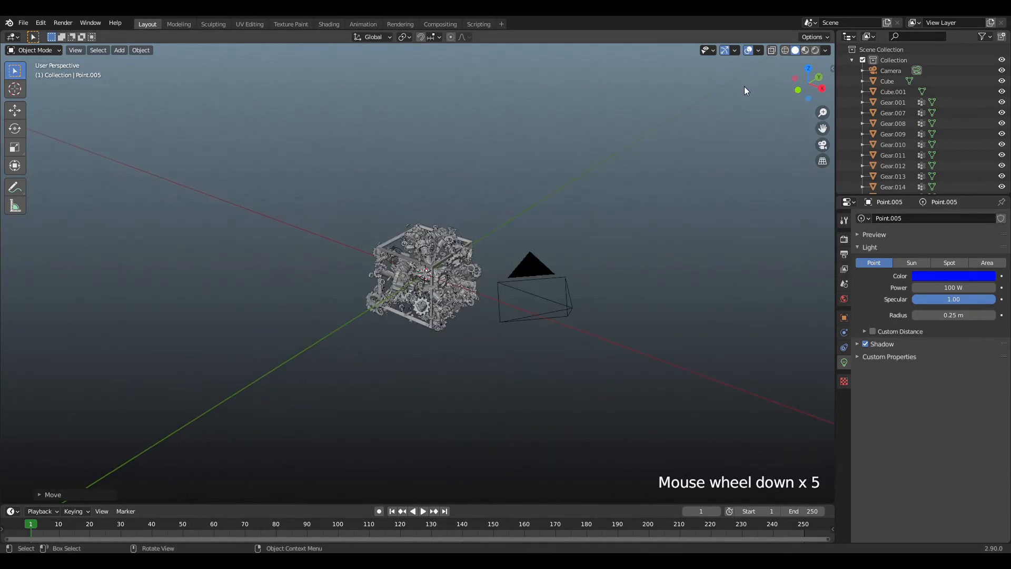
scroll(742, 82, up, 5)
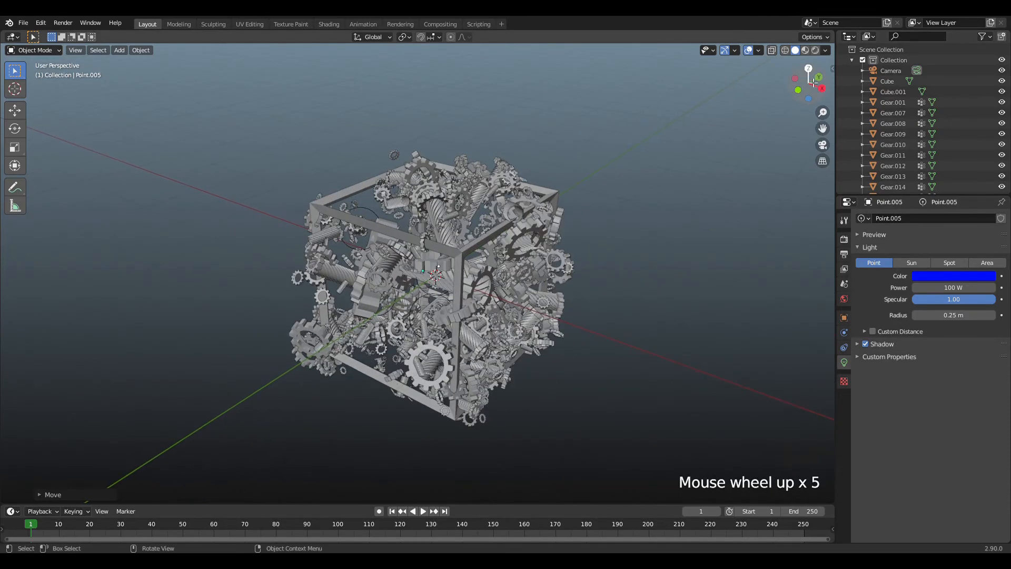
drag(810, 78, 811, 57)
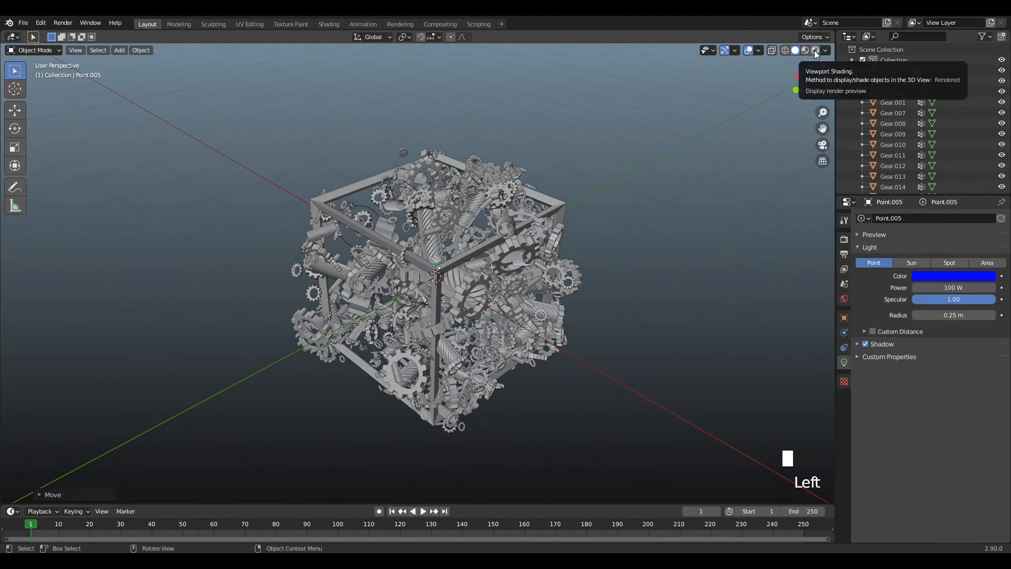
click(814, 50)
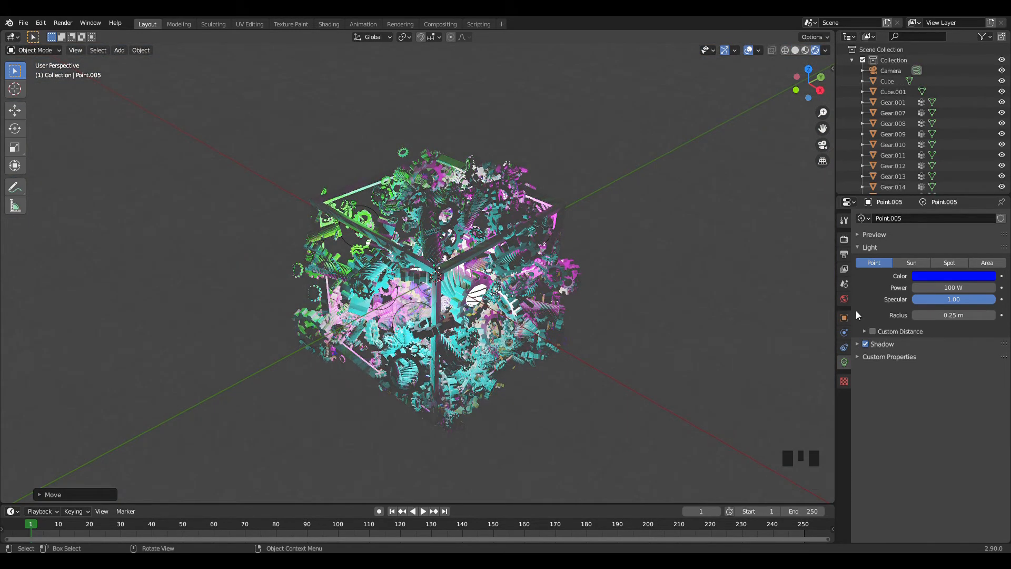
Set the world background strength to 0.
click(843, 299)
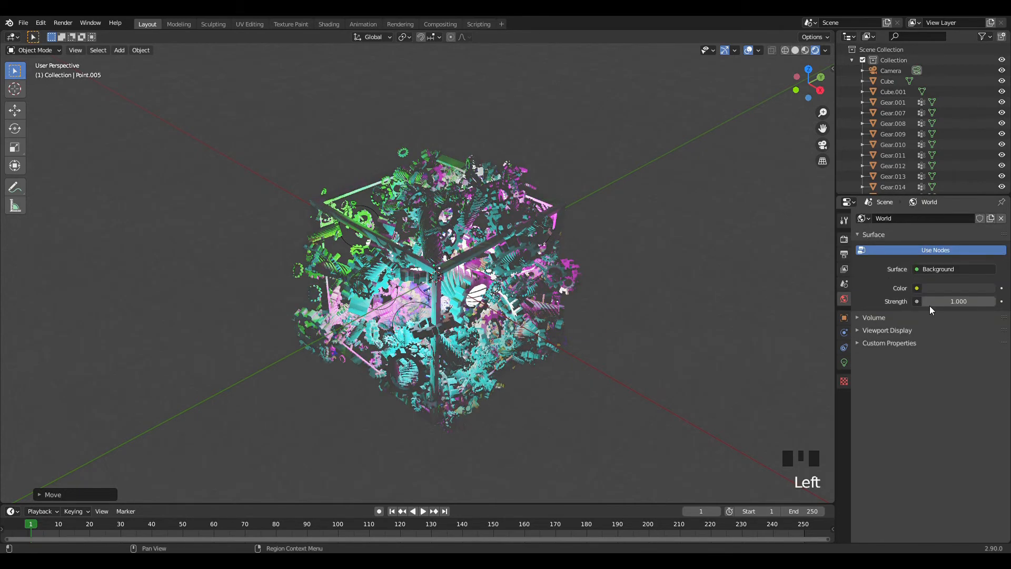
double_click(943, 303)
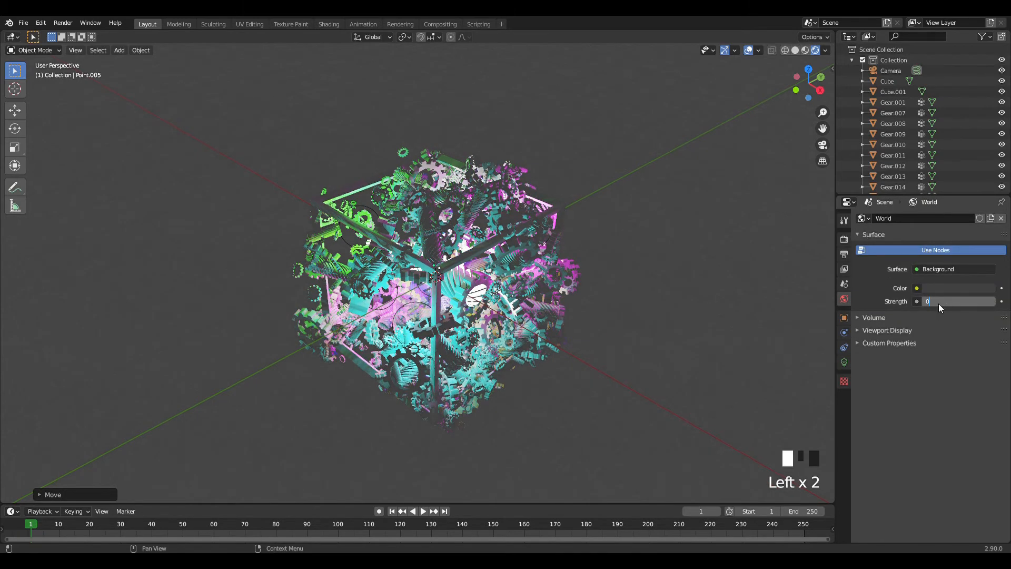
text(0)
key(Return)
scroll(636, 192, up, 2)
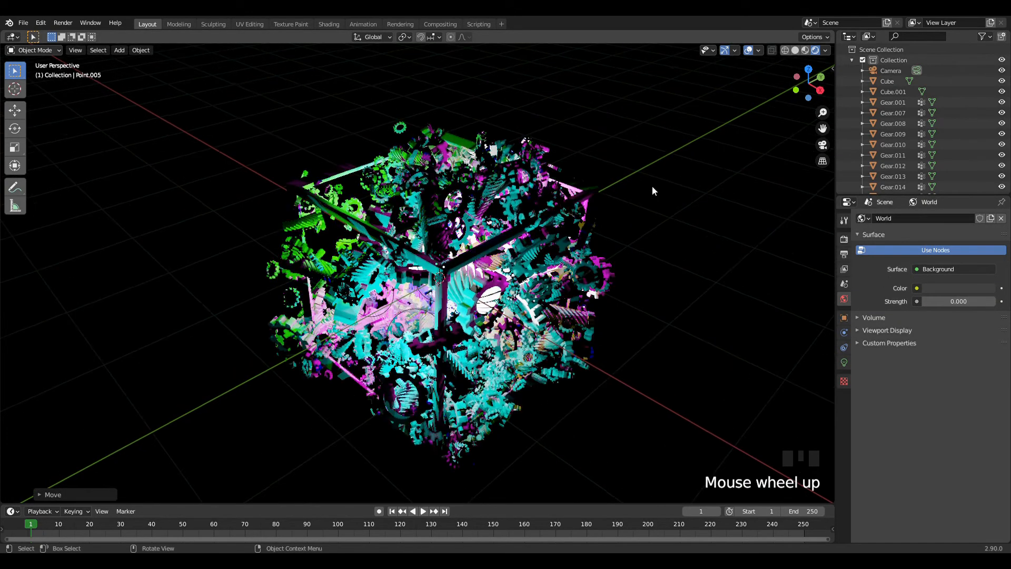
Add a cube mesh and scale it up about 5.6 times so it encloses the whole gear cube.
key(shift+a)
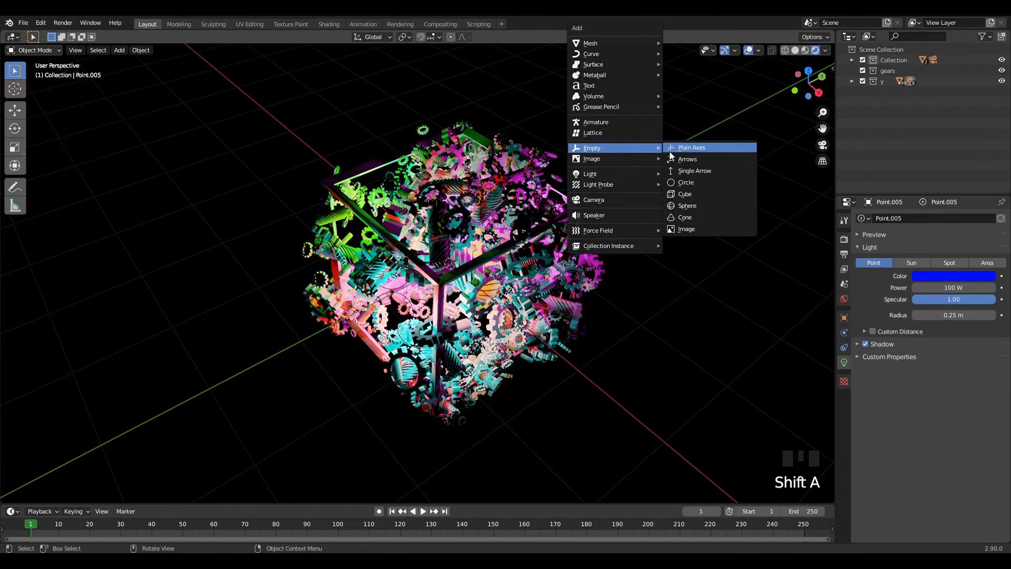
mouse_move(639, 45)
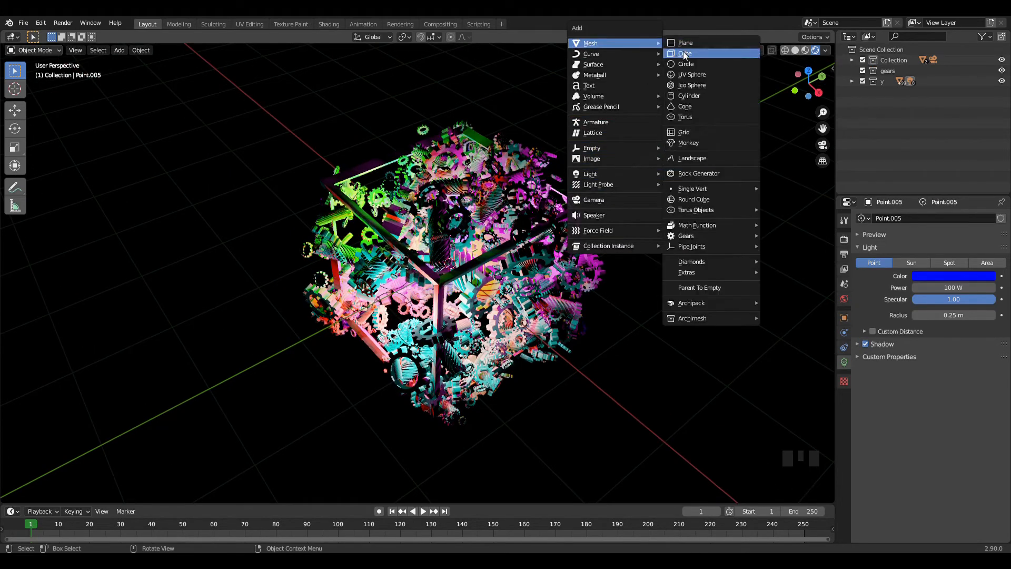
click(684, 52)
key(s)
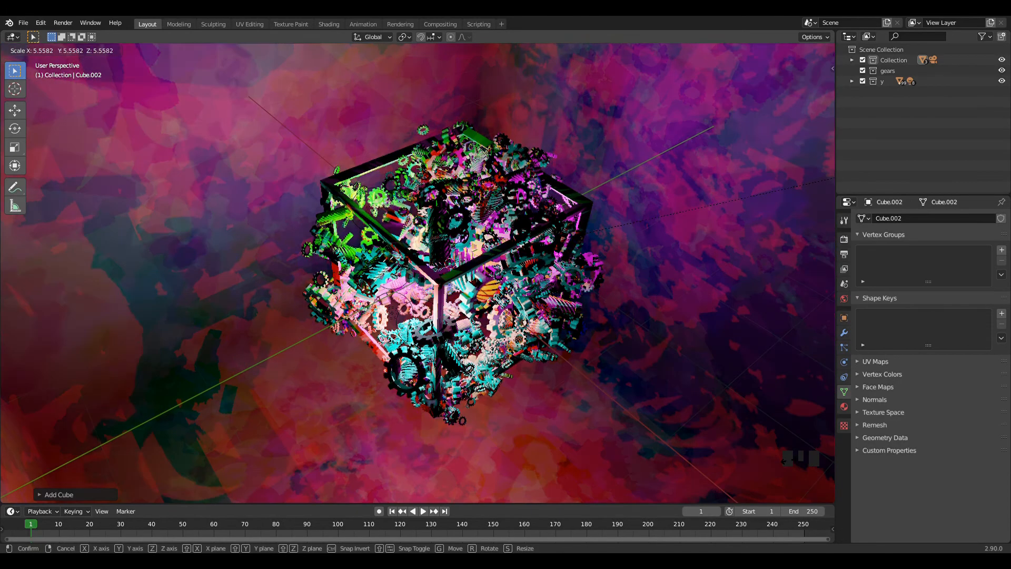
click(777, 458)
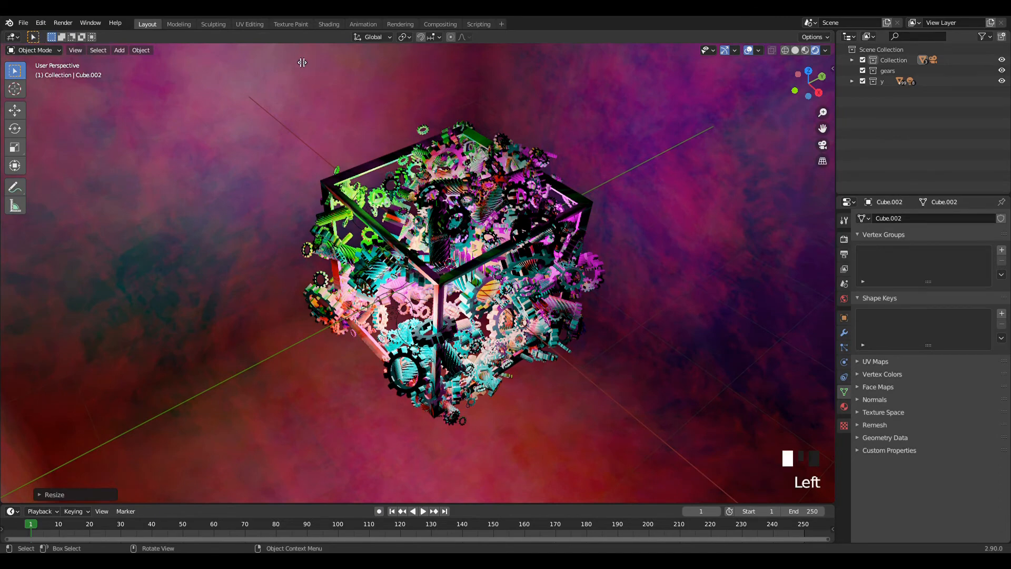
Split the 3D viewport vertically and turn the new area into a Shader Editor.
drag(302, 62, 388, 63)
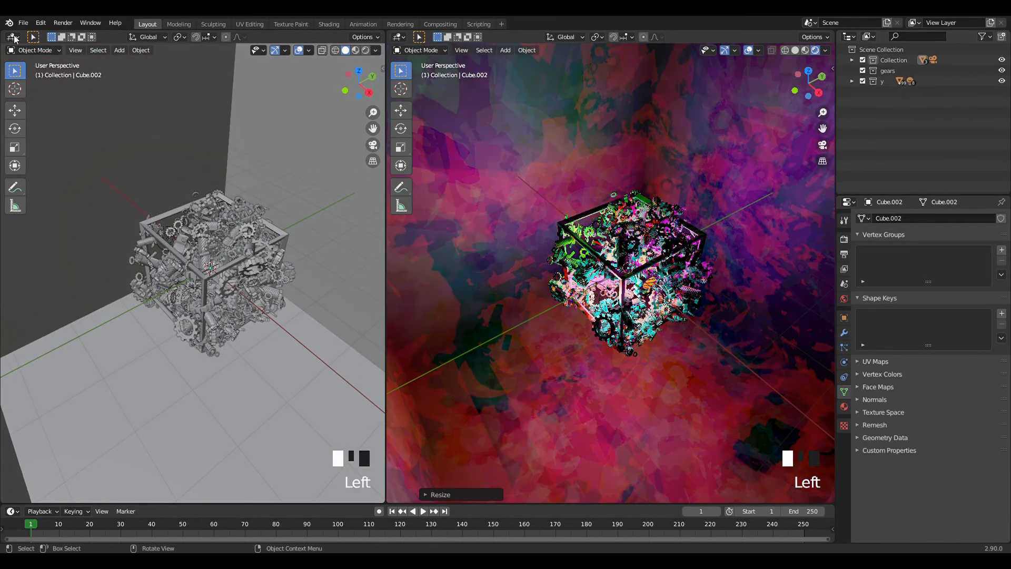
click(13, 37)
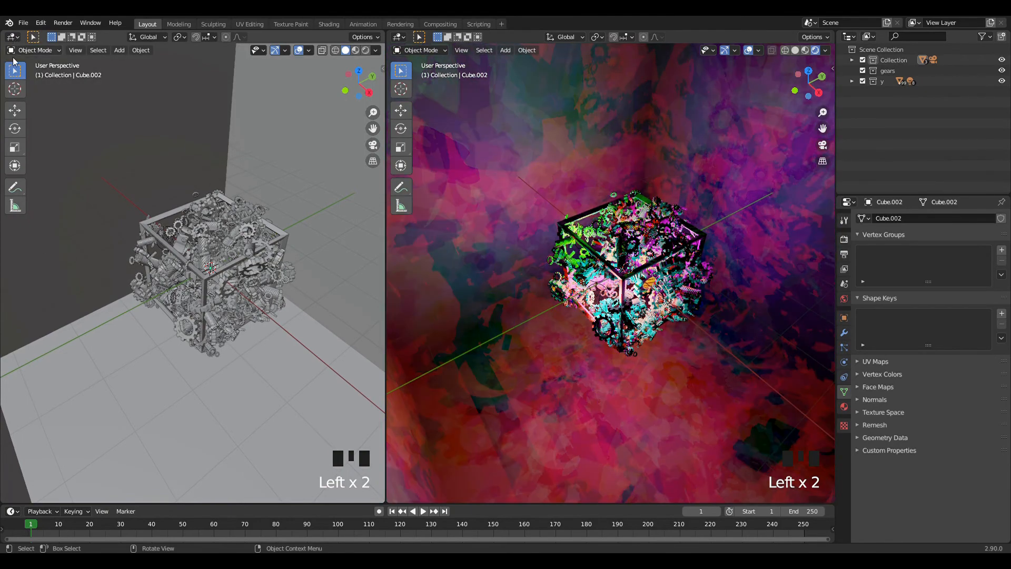
click(13, 38)
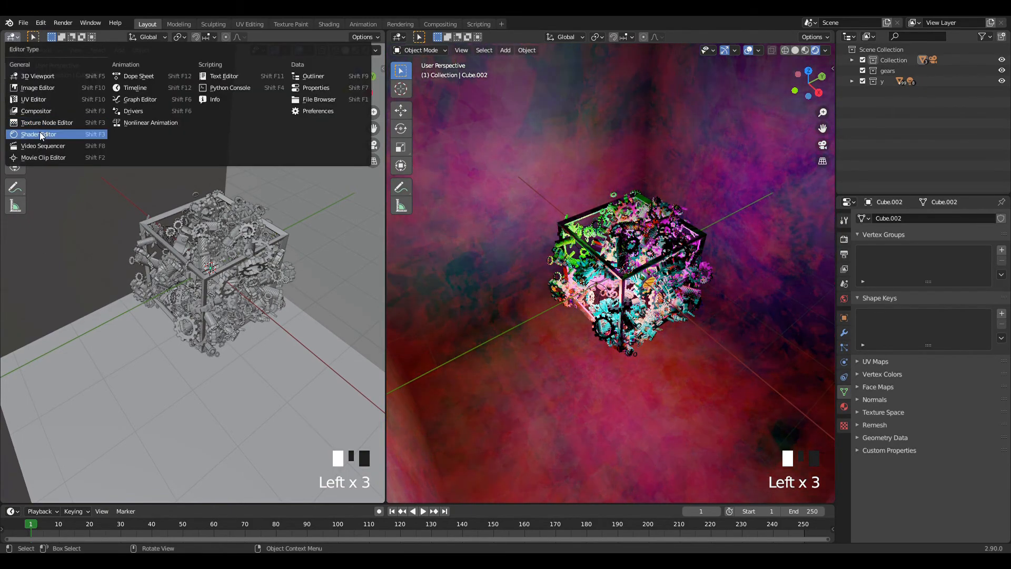
click(38, 134)
Give the large enclosing cube a new material named smoke and delete its Principled BSDF node.
click(844, 407)
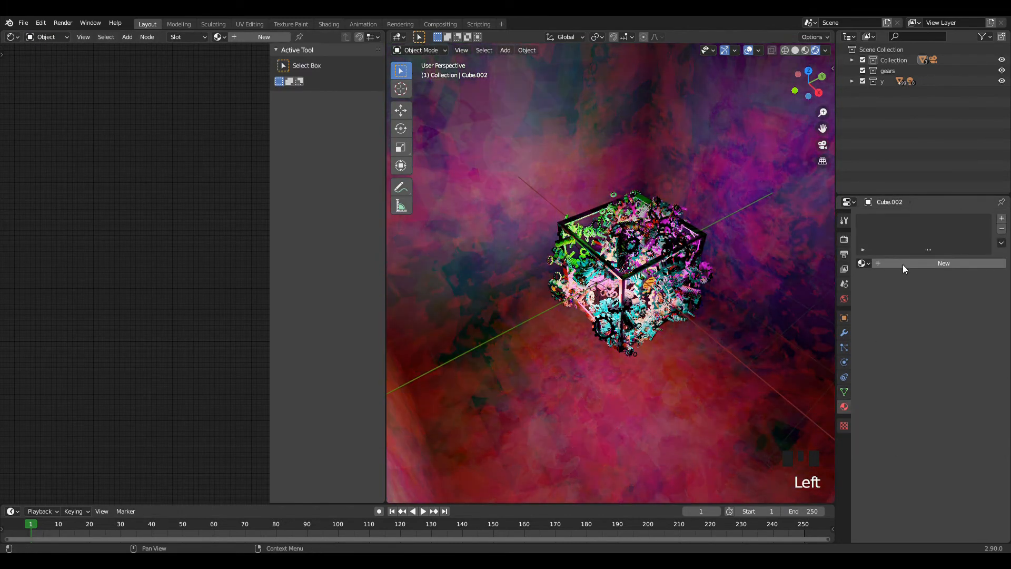
click(902, 264)
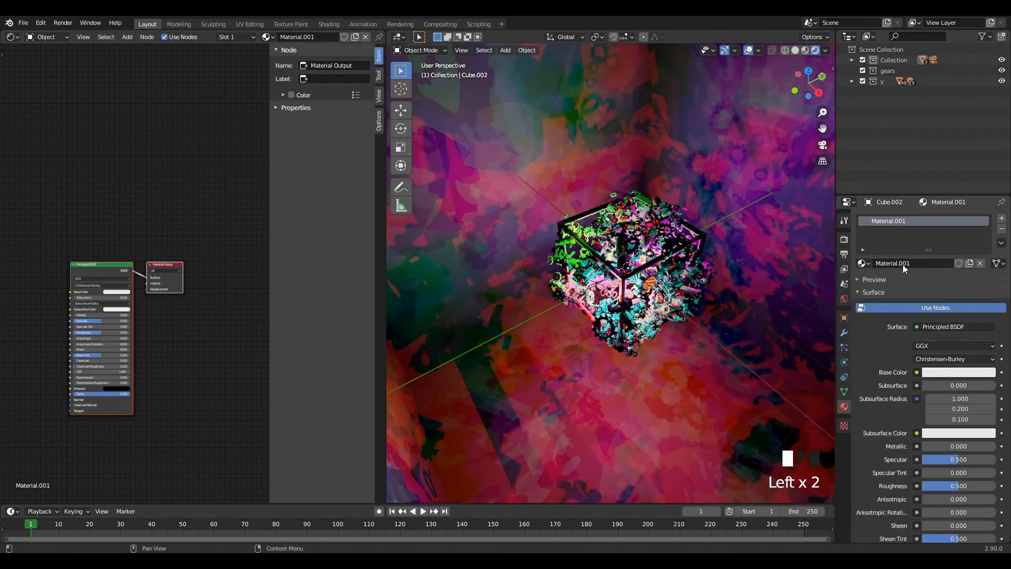
click(906, 263)
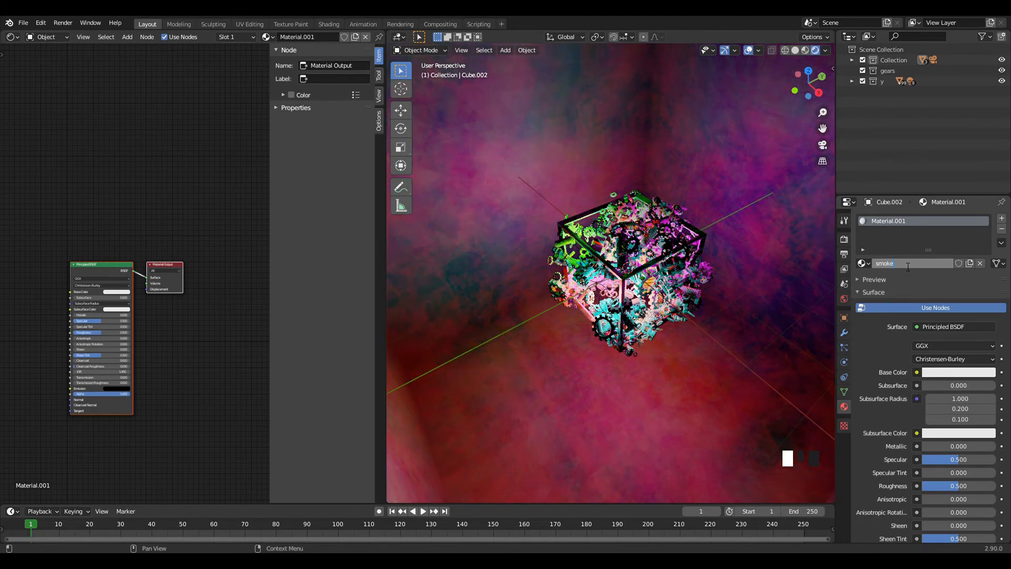
key(Return)
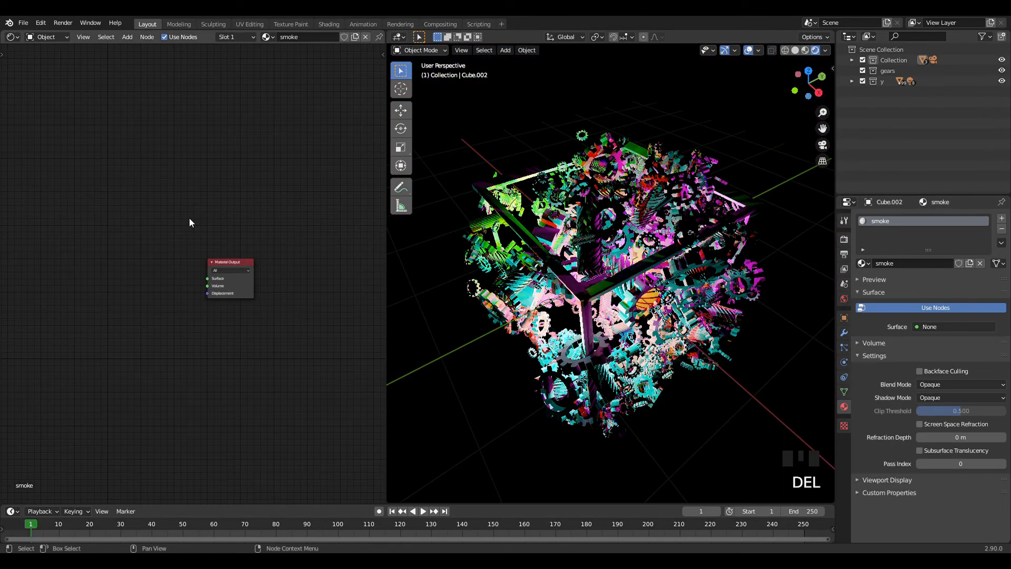
Add a Principled Volume node and connect its Volume output to the Material Output's Volume input.
key(shift+a)
click(189, 218)
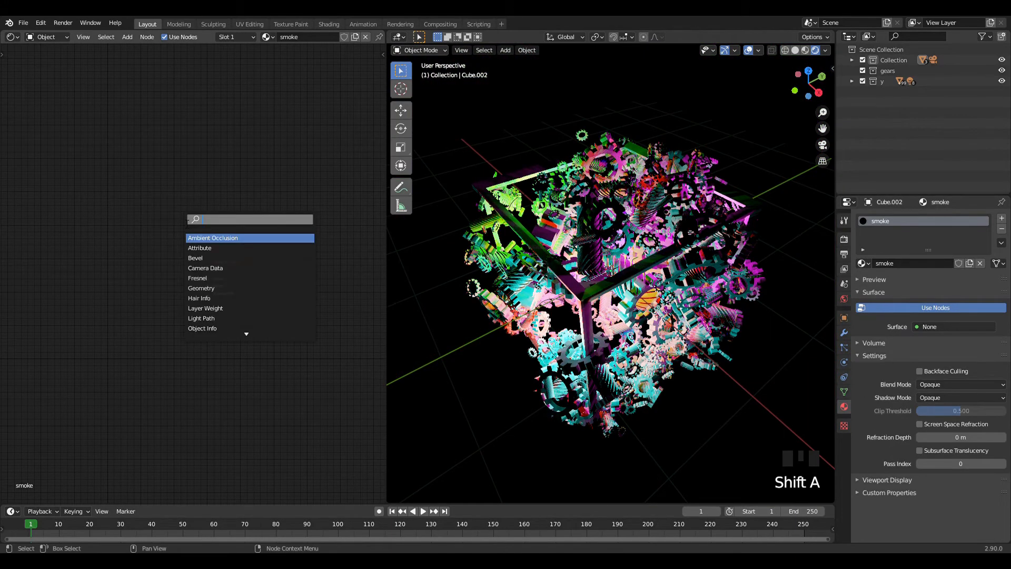
text(principal)
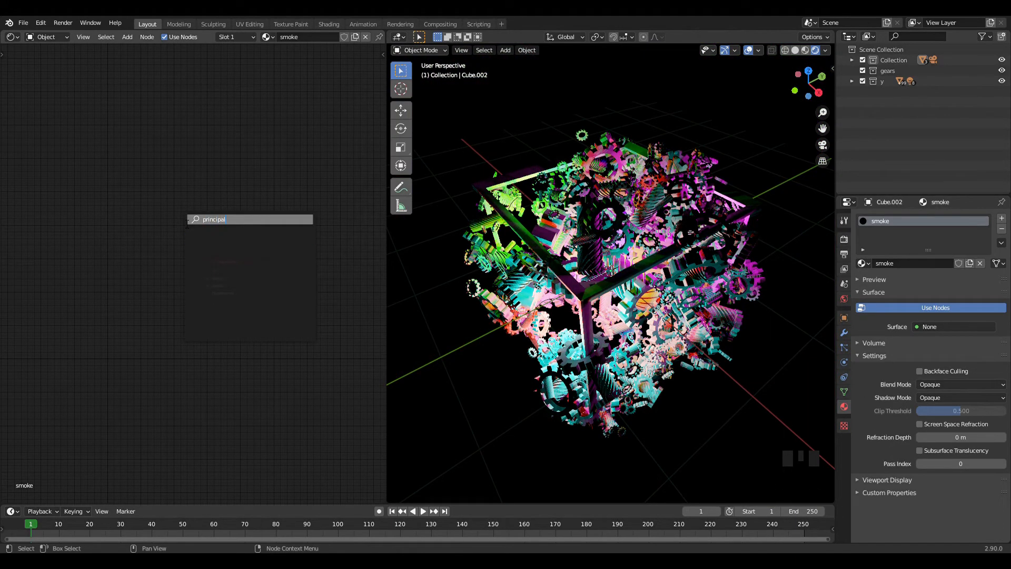
key(BackSpace)
key(Down)
key(Return)
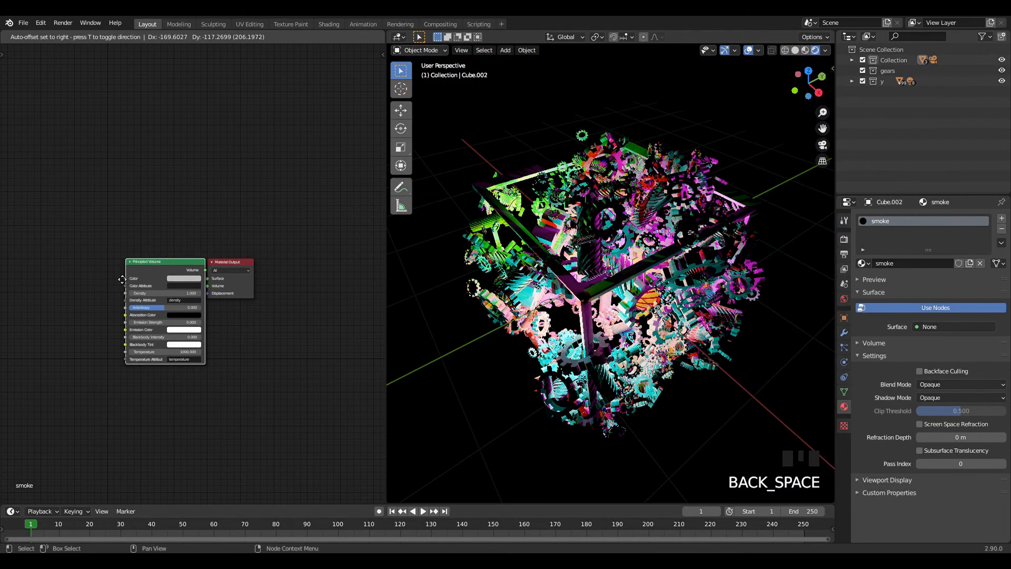
click(150, 279)
drag(198, 286, 100, 143)
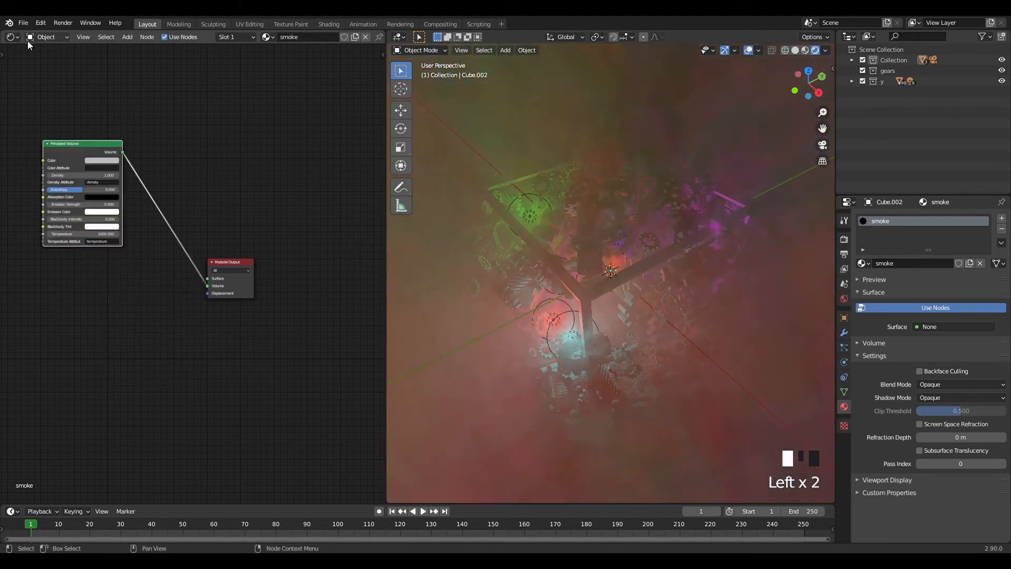
Join the Shader Editor area with the 3D viewport to get back a single large viewport.
right_click(386, 267)
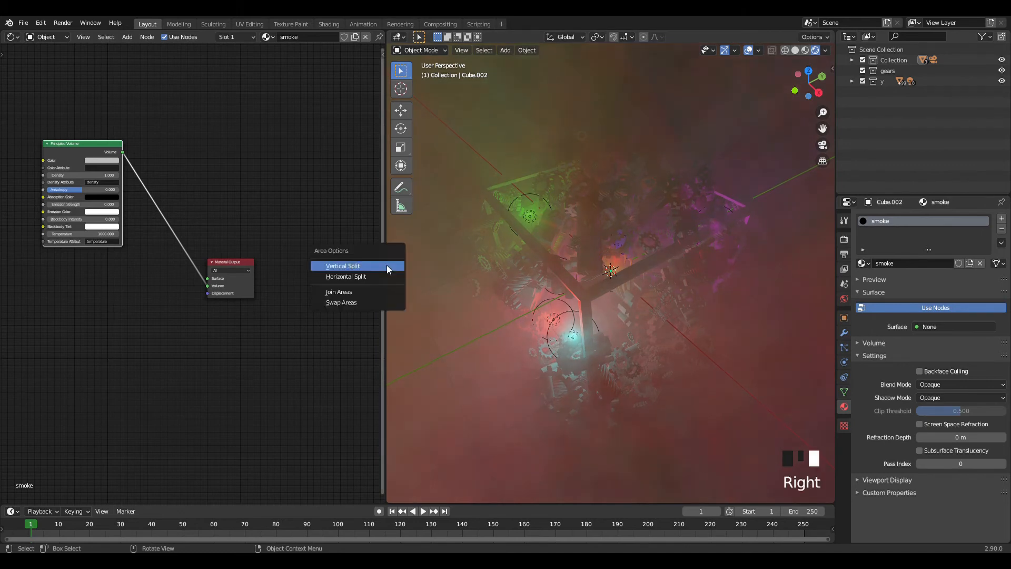
click(375, 291)
click(453, 239)
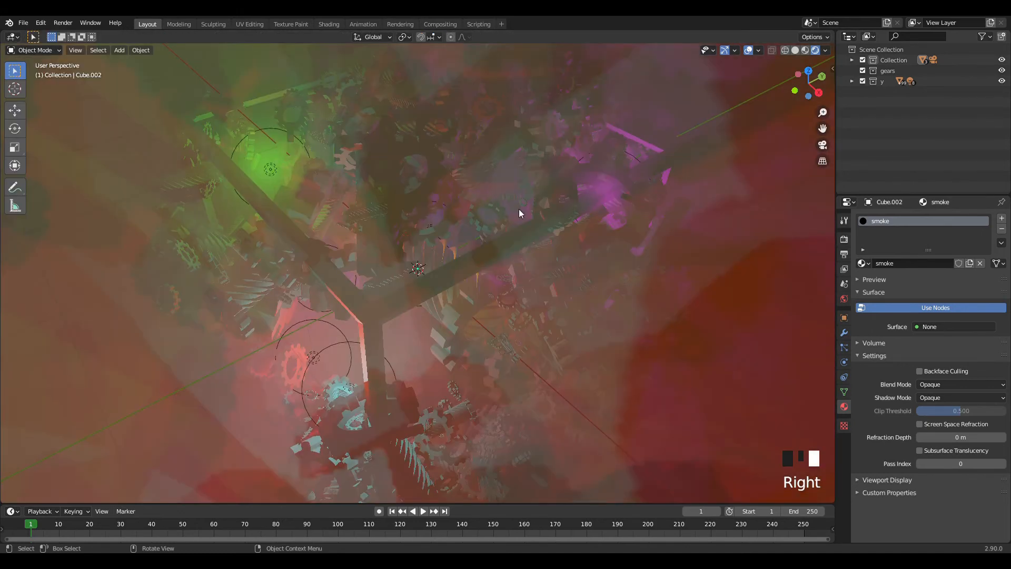
Select the hollow cube frame and look through its material settings.
click(566, 182)
scroll(815, 289, down, 3)
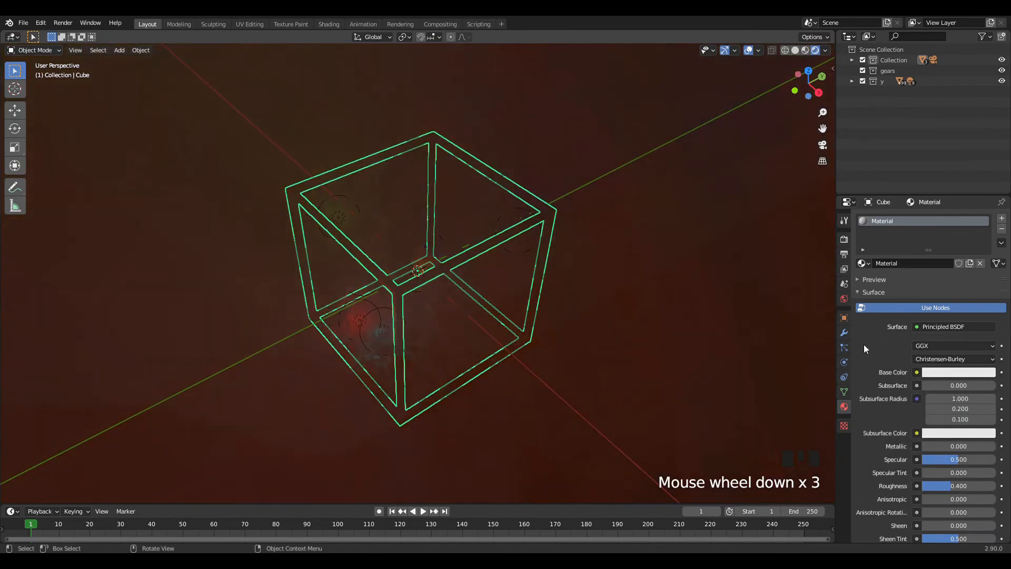
scroll(944, 400, down, 3)
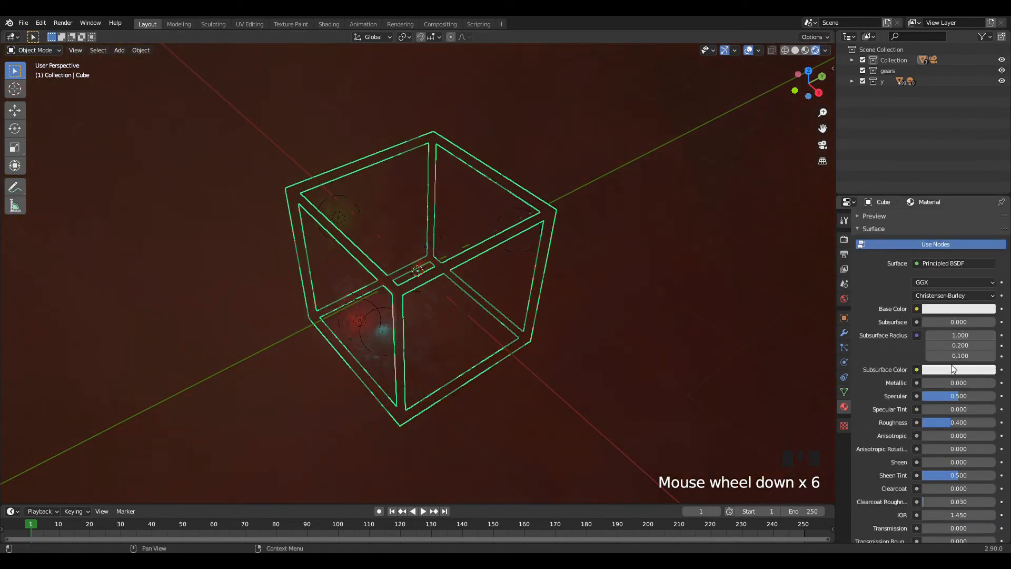
scroll(962, 384, down, 6)
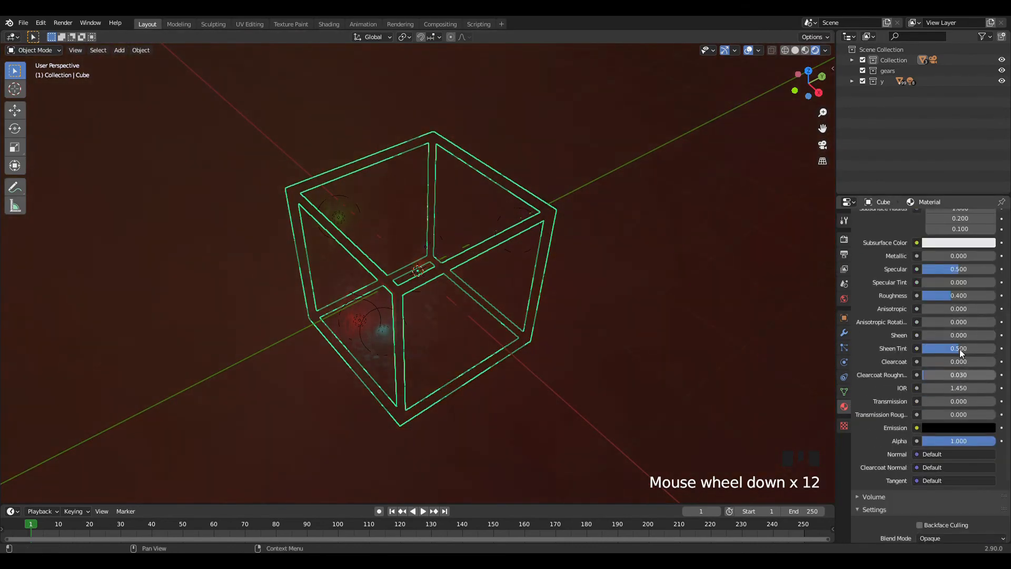
scroll(960, 353, up, 11)
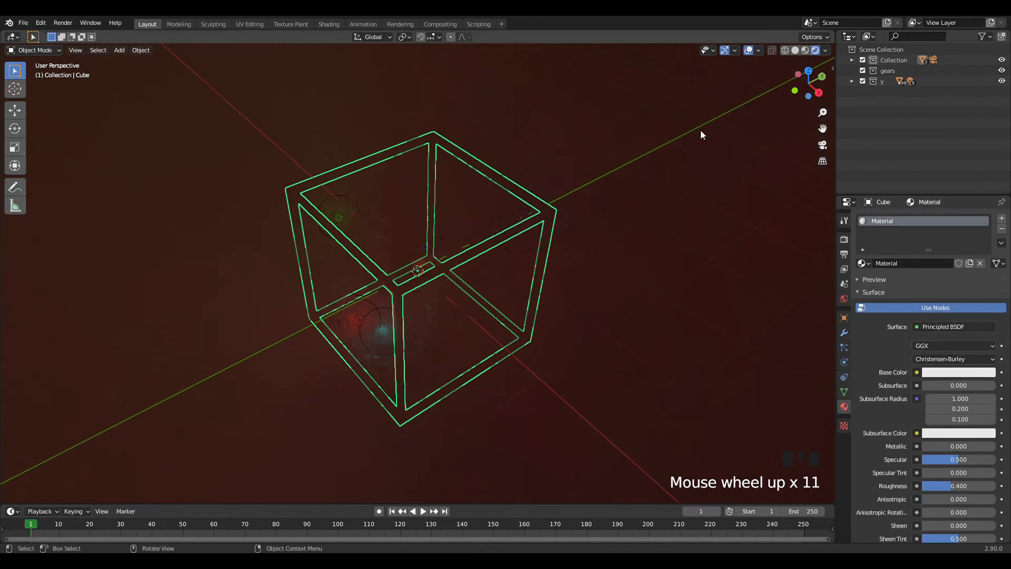
scroll(692, 132, down, 5)
scroll(668, 142, up, 4)
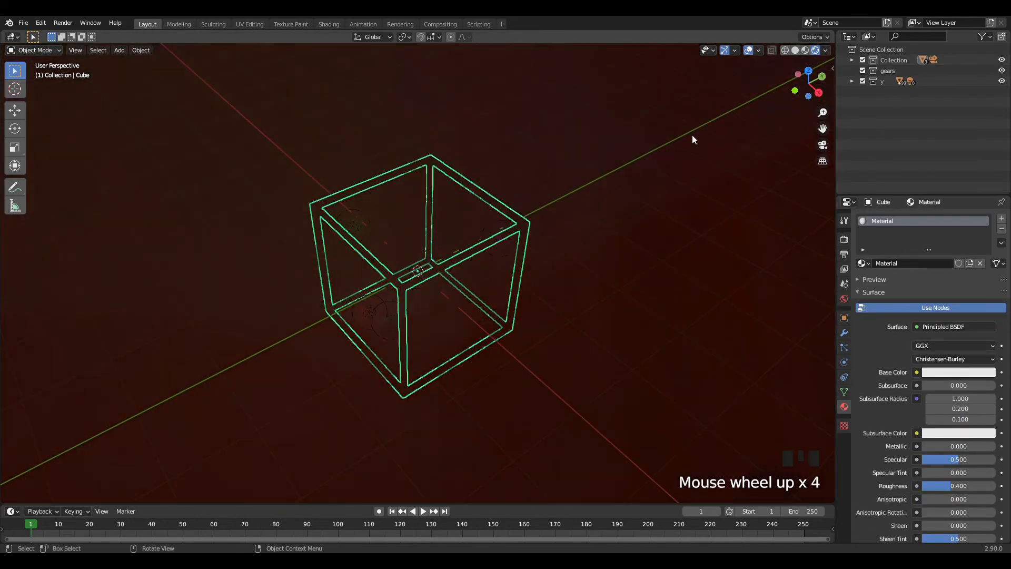
Select the large enclosing cube and expand the Volume settings of its smoke material.
click(719, 144)
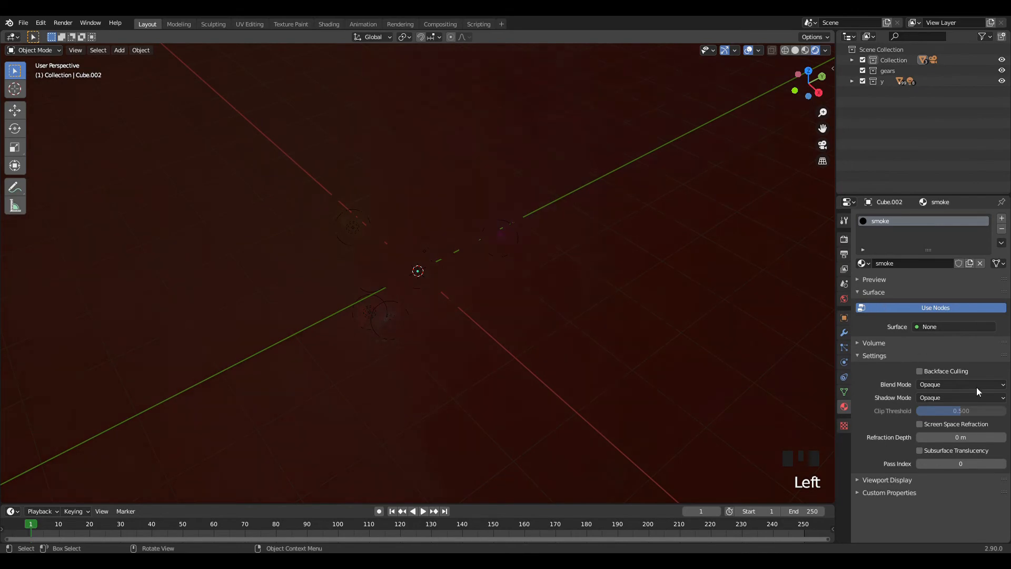
scroll(716, 172, down, 1)
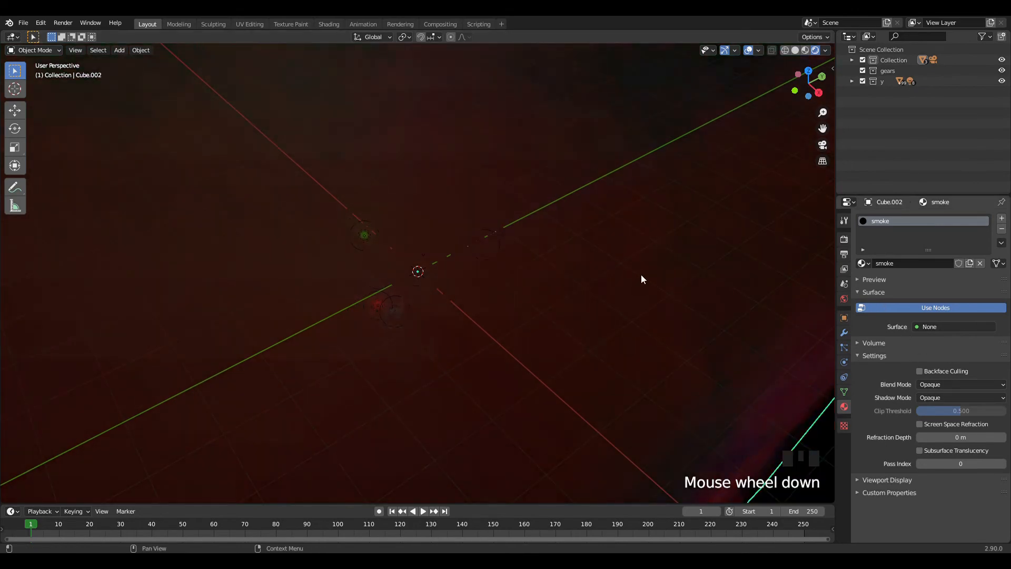
scroll(641, 280, down, 4)
click(874, 343)
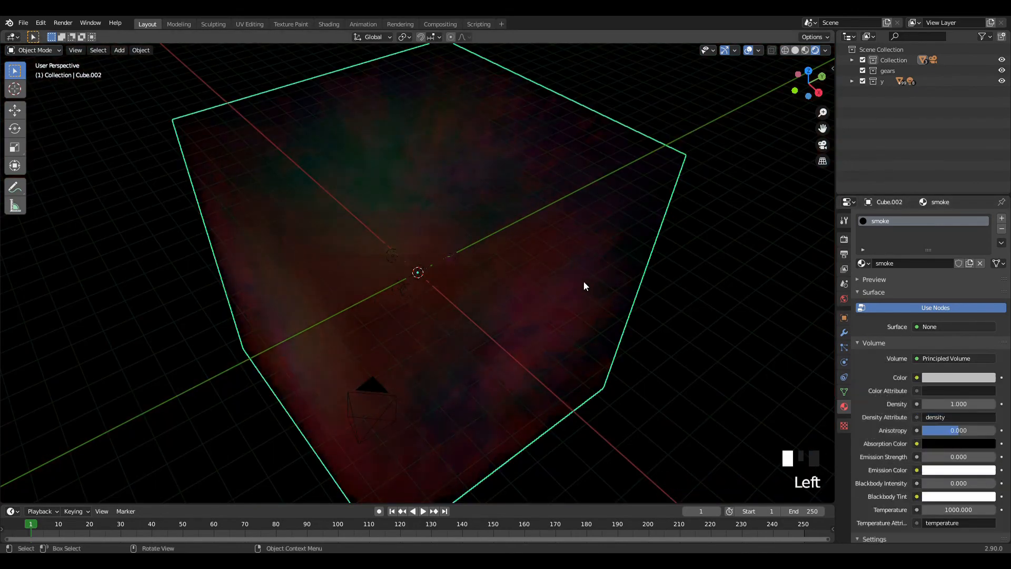
Set the smoke material's volume density to 0.1 and hide the viewport overlays.
scroll(590, 285, up, 5)
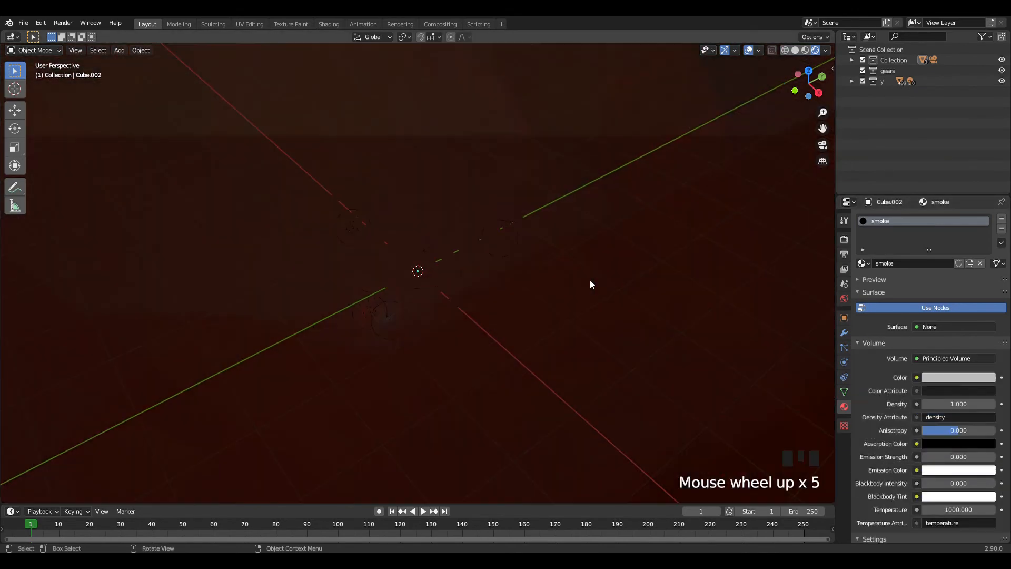
click(974, 404)
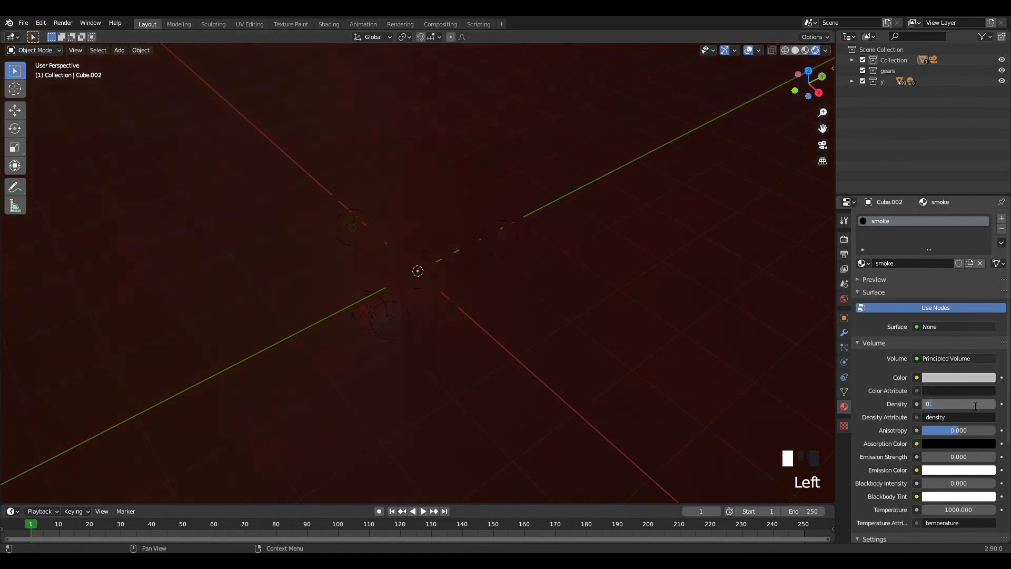
text(0.1)
key(Return)
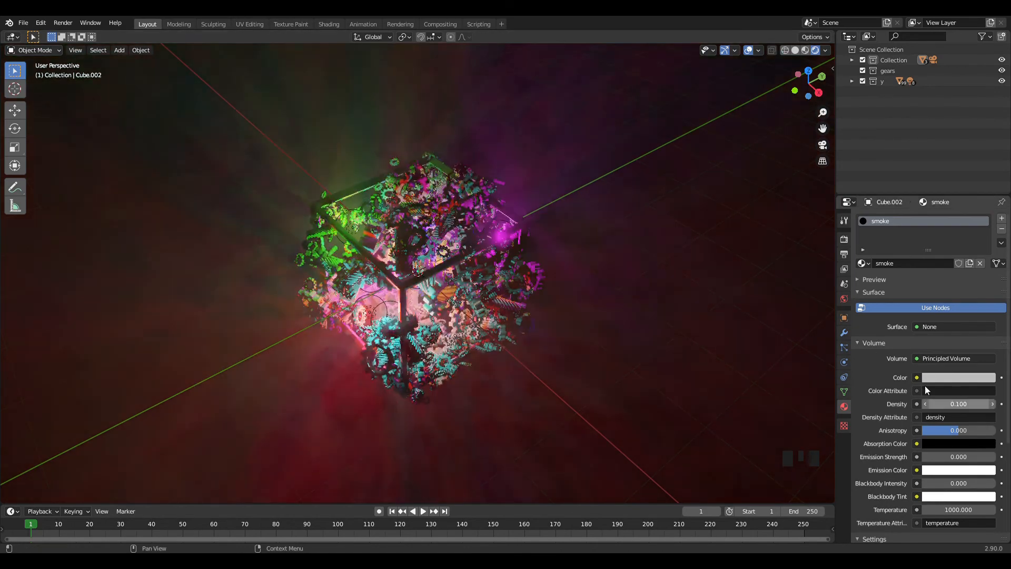
scroll(672, 251, up, 1)
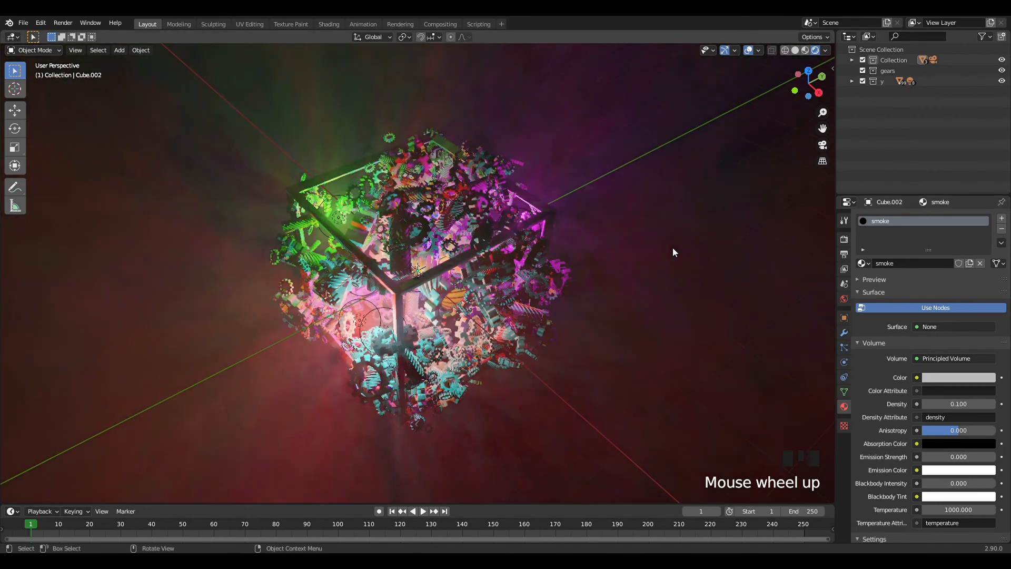
click(748, 53)
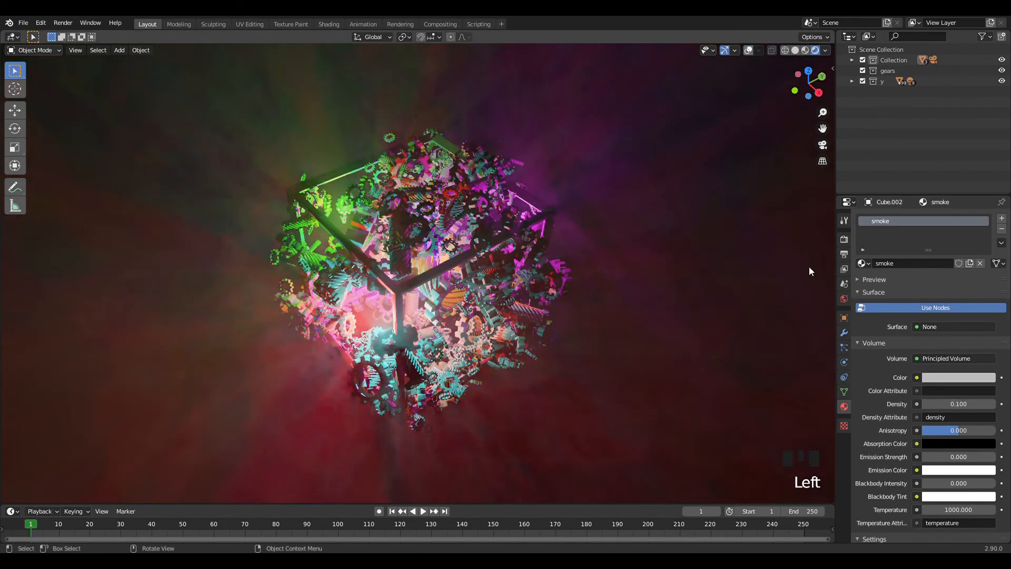
Try several other density values for the smoke volume, including 0.01 and 0.07.
double_click(979, 404)
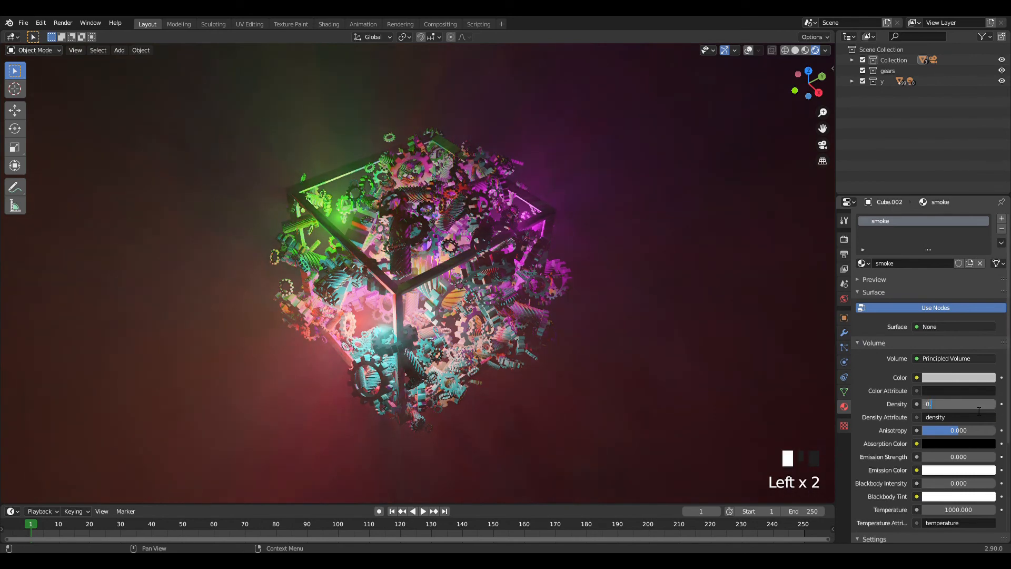
key(Return)
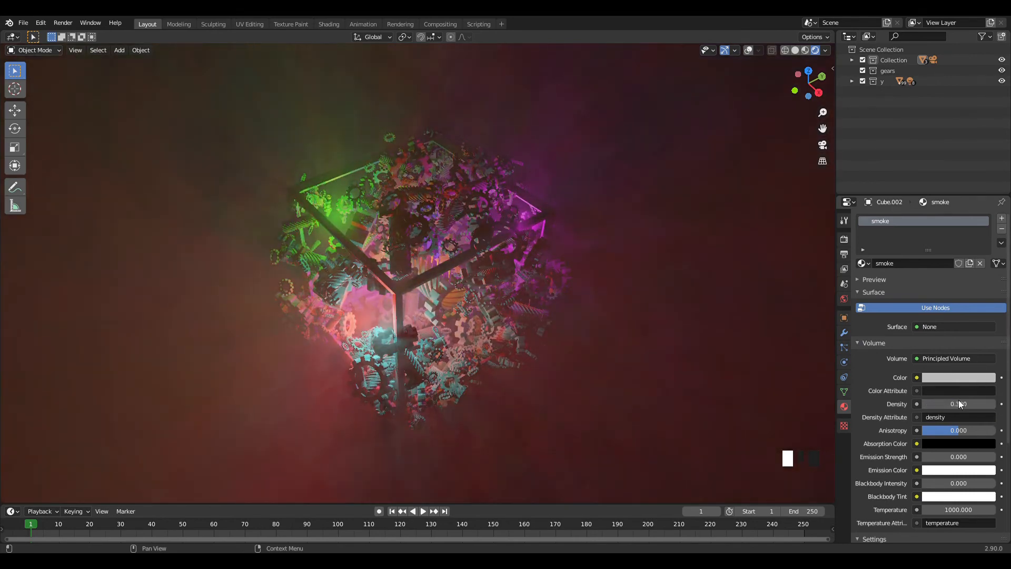
click(963, 404)
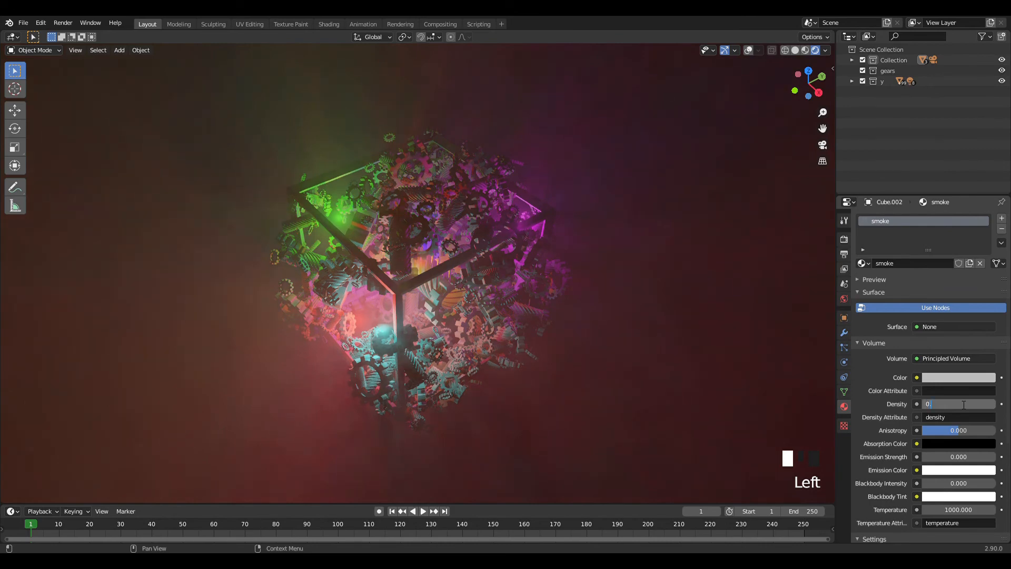
text(0.01)
key(Return)
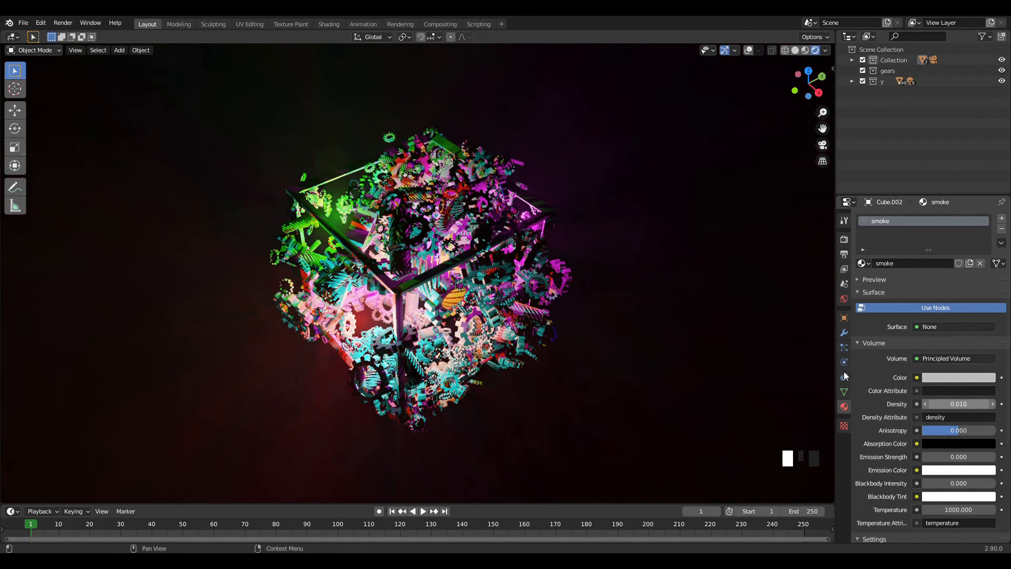
click(970, 405)
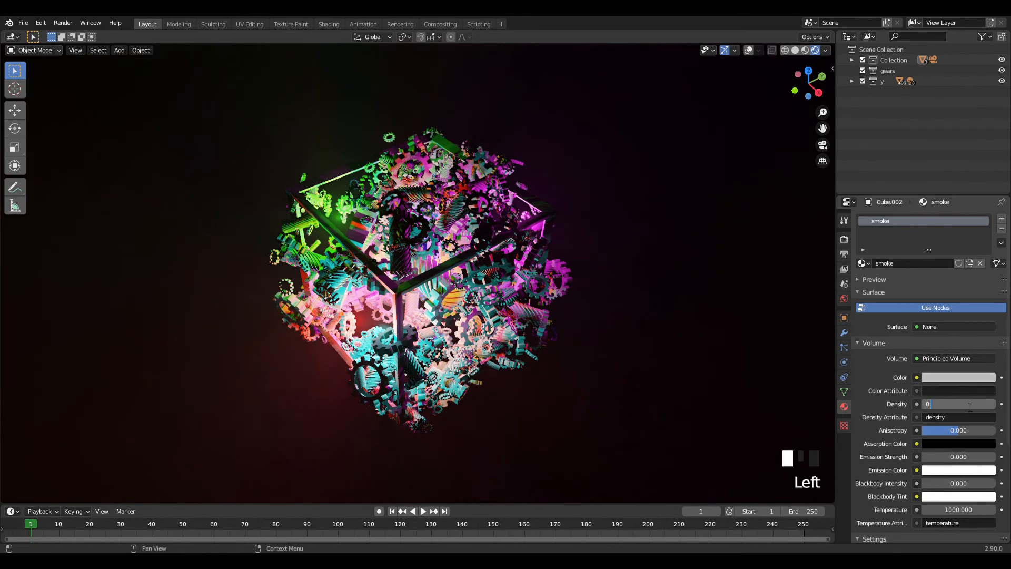
key(Return)
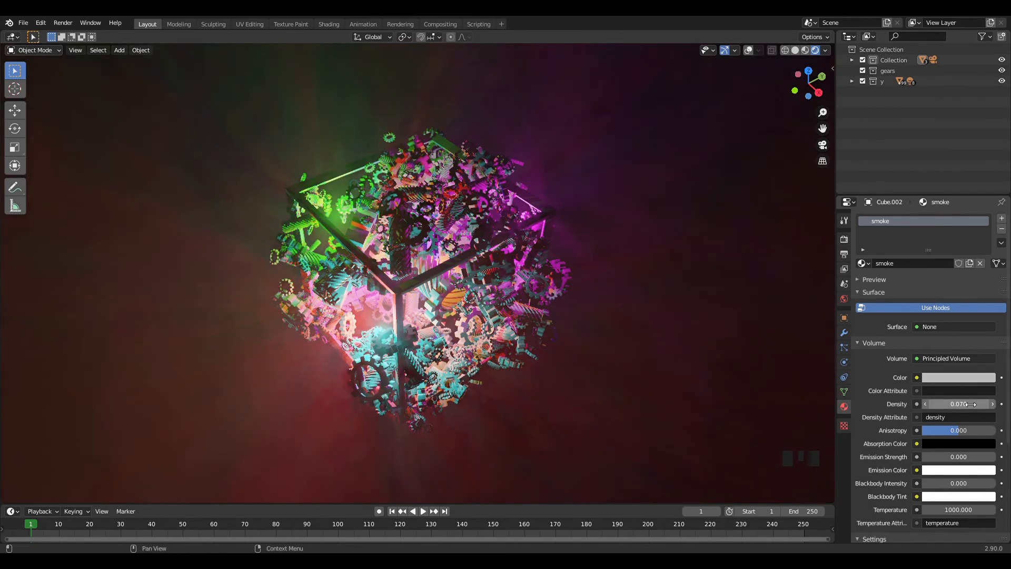
Set the smoke material's volume density to 0.05.
click(970, 407)
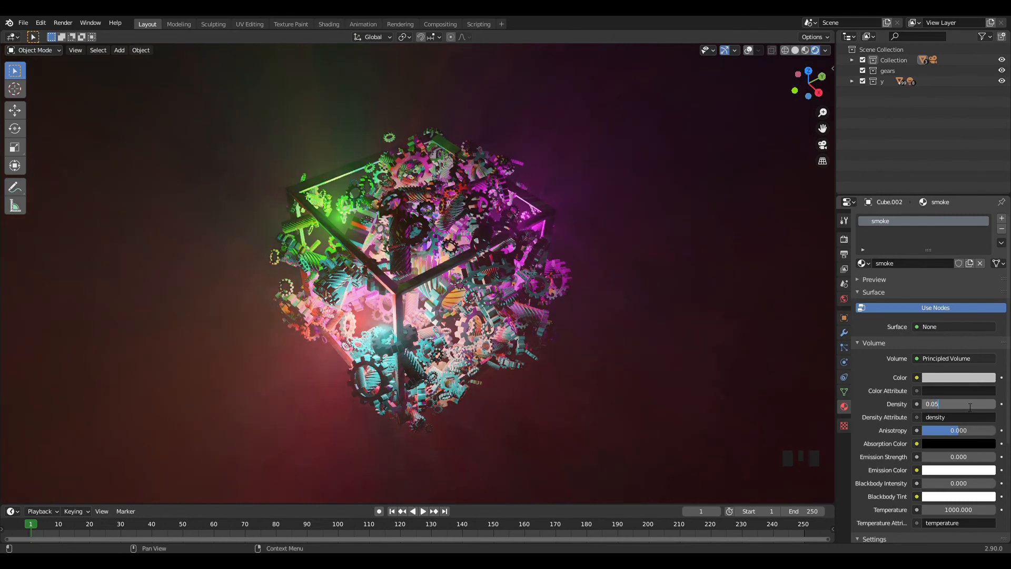
text(0.05)
key(Return)
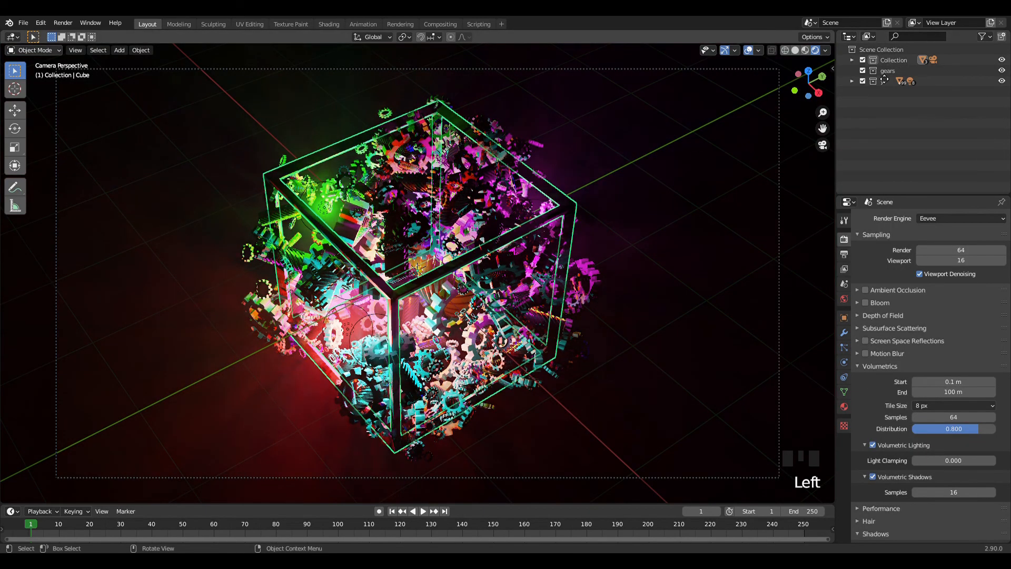
Expand the main Collection in the outliner to list the objects it contains.
click(852, 59)
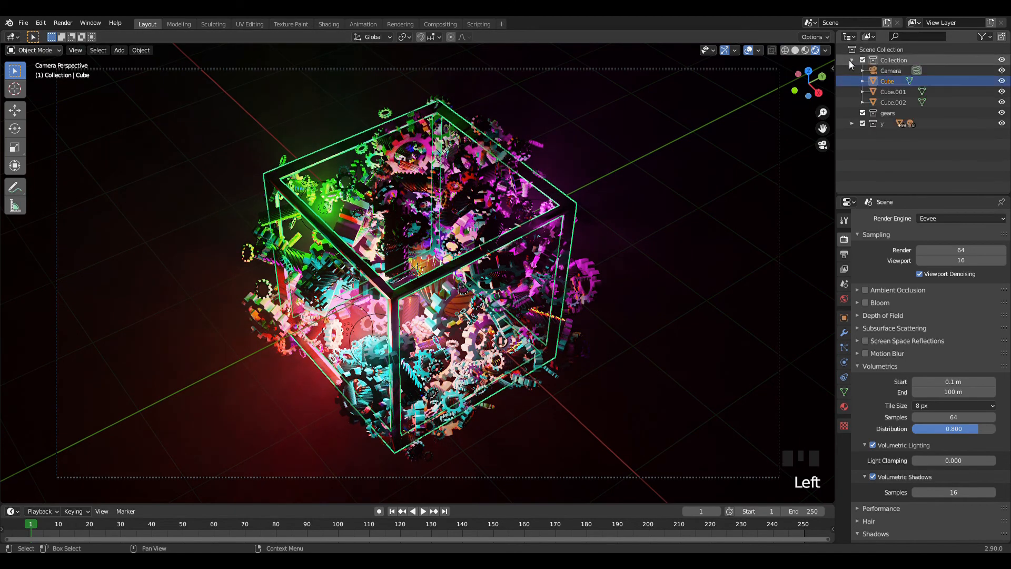
click(849, 60)
click(852, 59)
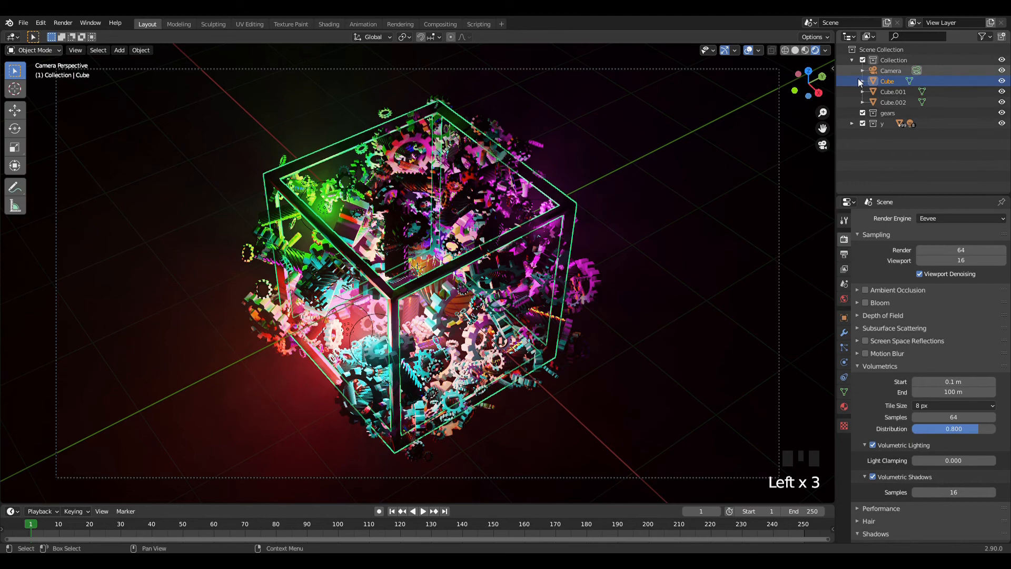
Try deleting the smoke cube Cube.002 from the scene, and undo the deletion.
click(890, 104)
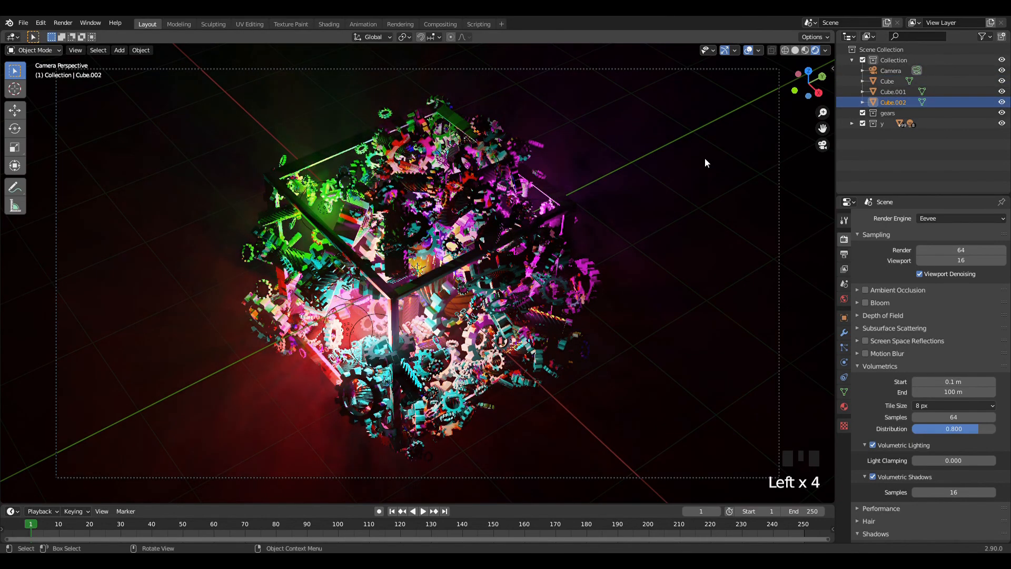
key(Delete)
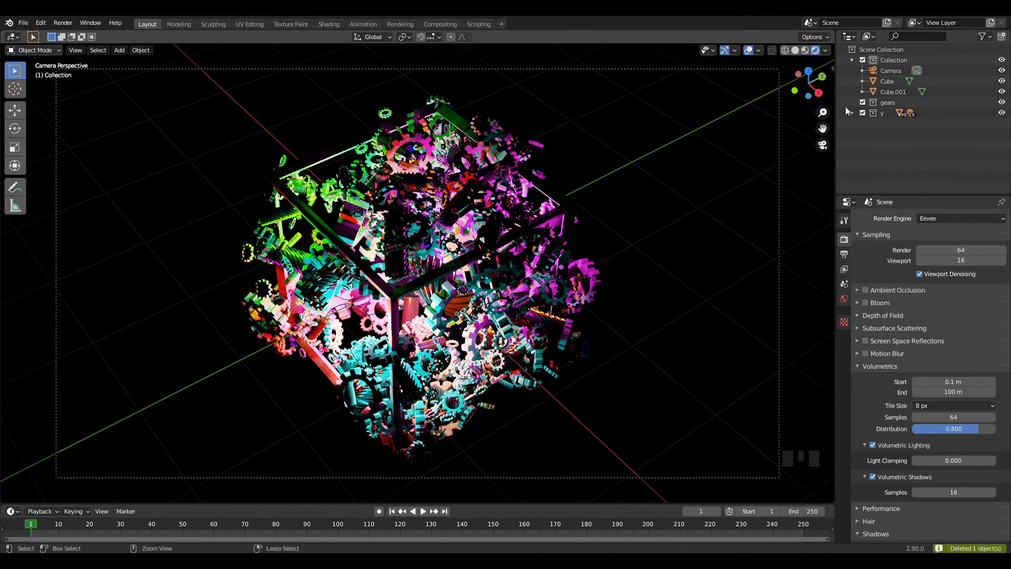
key(ctrl+z)
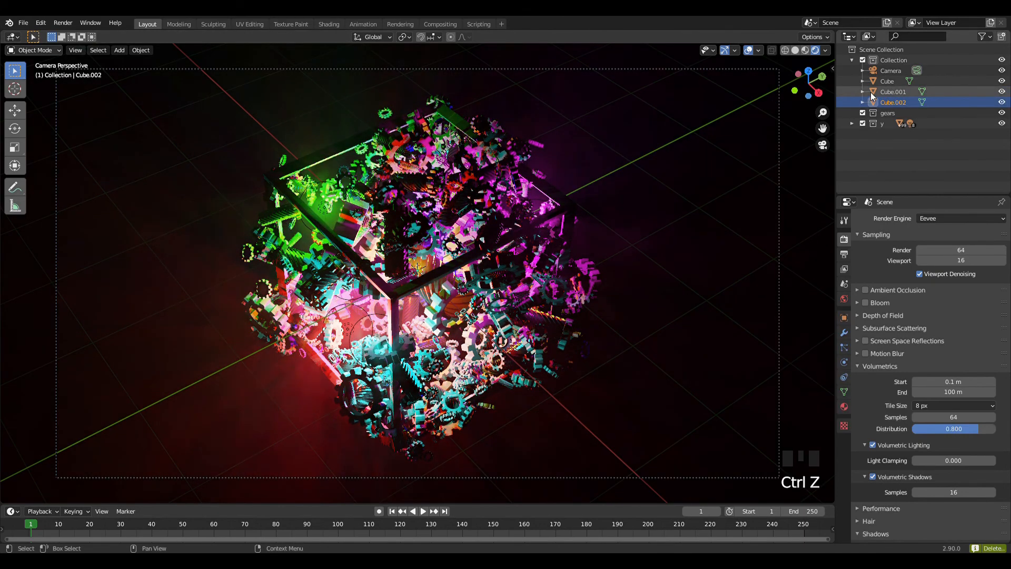
Delete the Cube.001 object from the collection and render the camera view as a still image.
click(871, 93)
key(Delete)
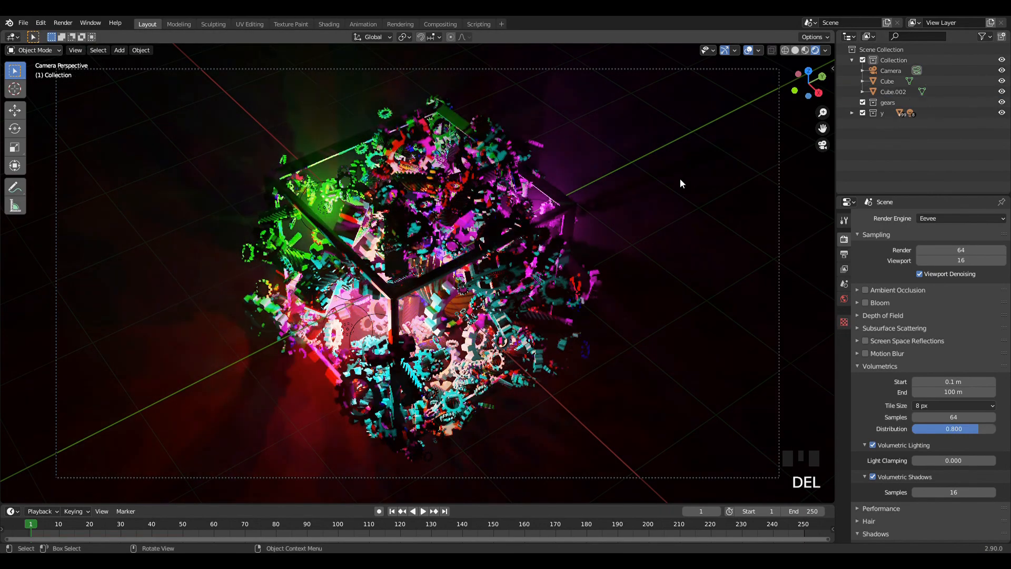
click(63, 23)
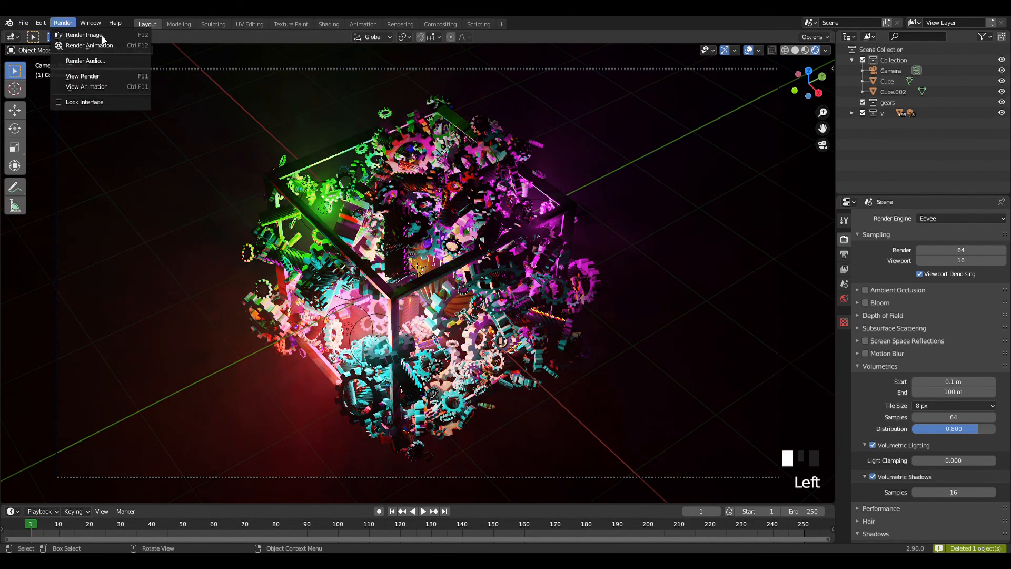
click(102, 36)
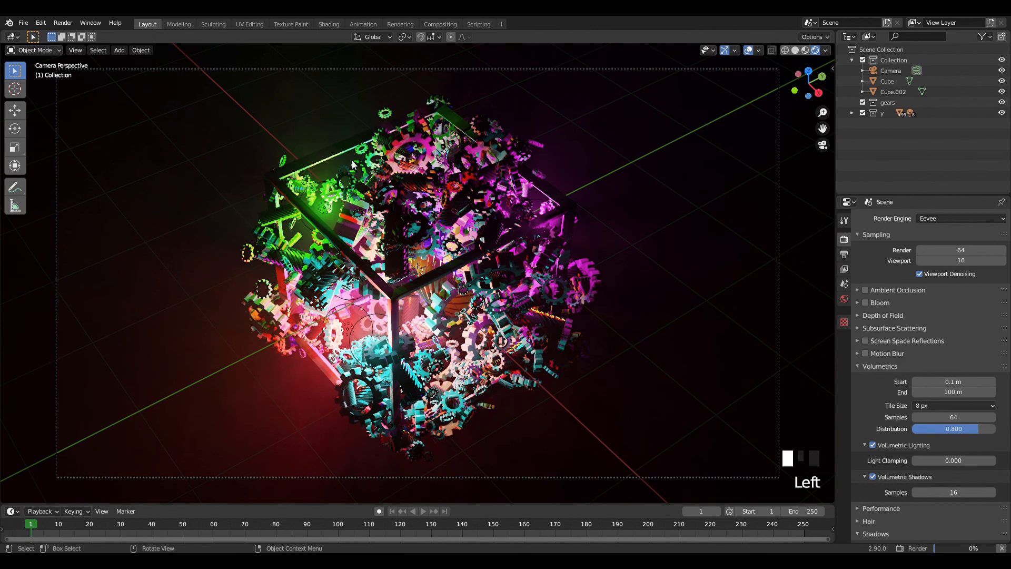